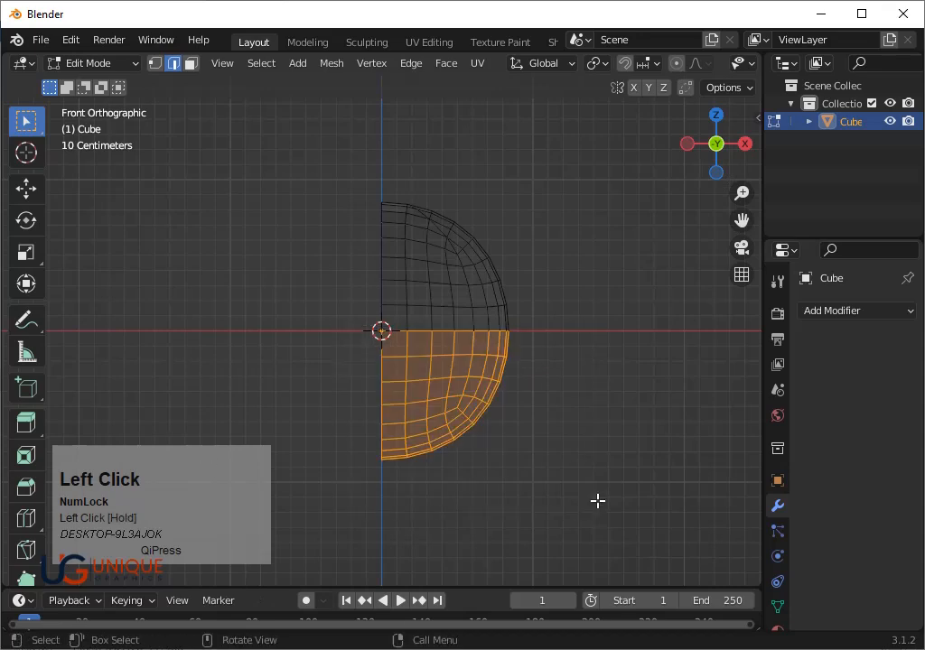
Delete the selected lower quarter of the half sphere and turn off X-ray display.
left_click(599, 476)
key("alt+z")
left_click_drag(662, 169, 687, 175)
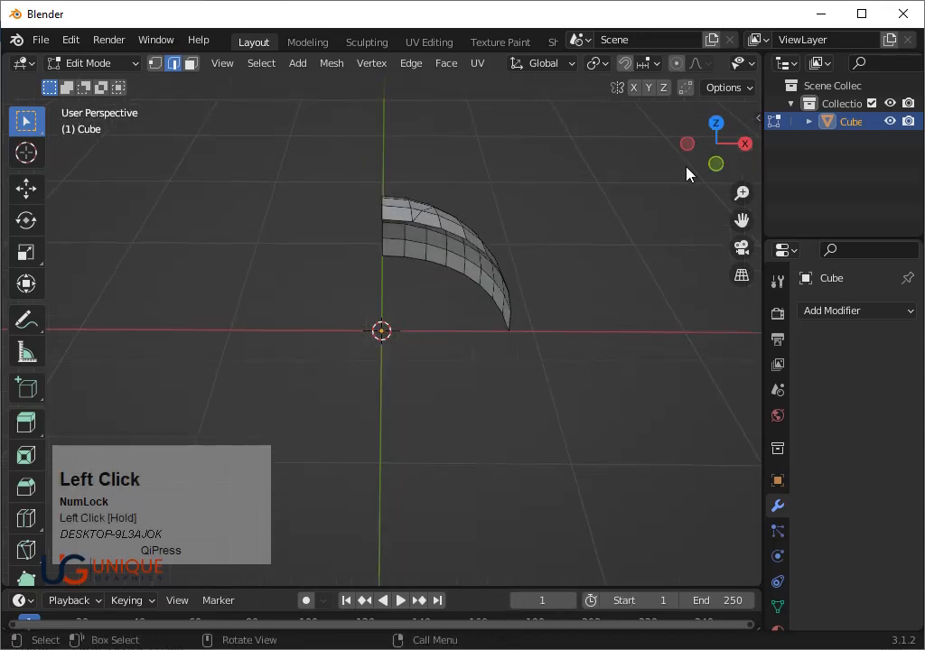
Add a Mirror modifier to the remaining sphere section and mirror it on the X, Y and Z axes.
scroll(782, 324, "down", 1)
left_click(856, 310)
left_click(553, 521)
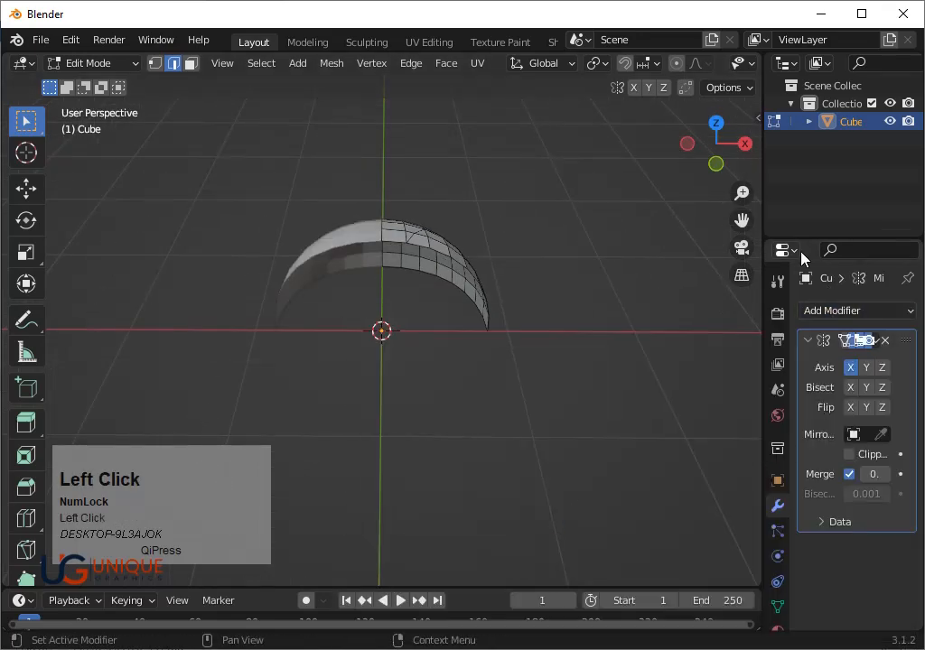
left_click(866, 368)
left_click_drag(730, 163, 778, 41)
left_click(881, 368)
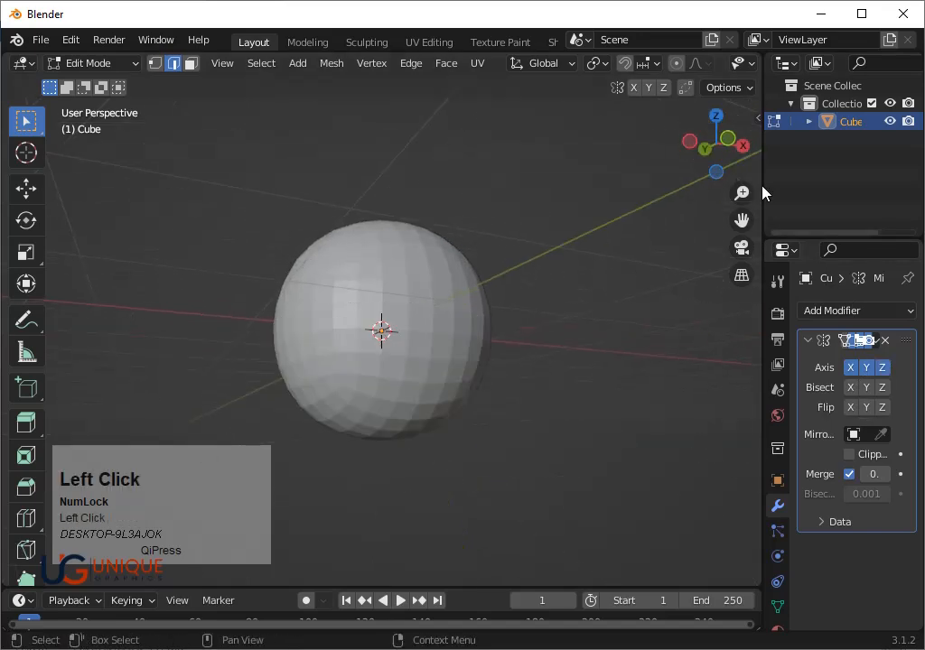
Select the ball's seam edge loops in the original section: both centre lines and the curved diagonal loop.
left_click_drag(718, 161, 729, 308)
left_click(700, 123)
left_click(717, 118)
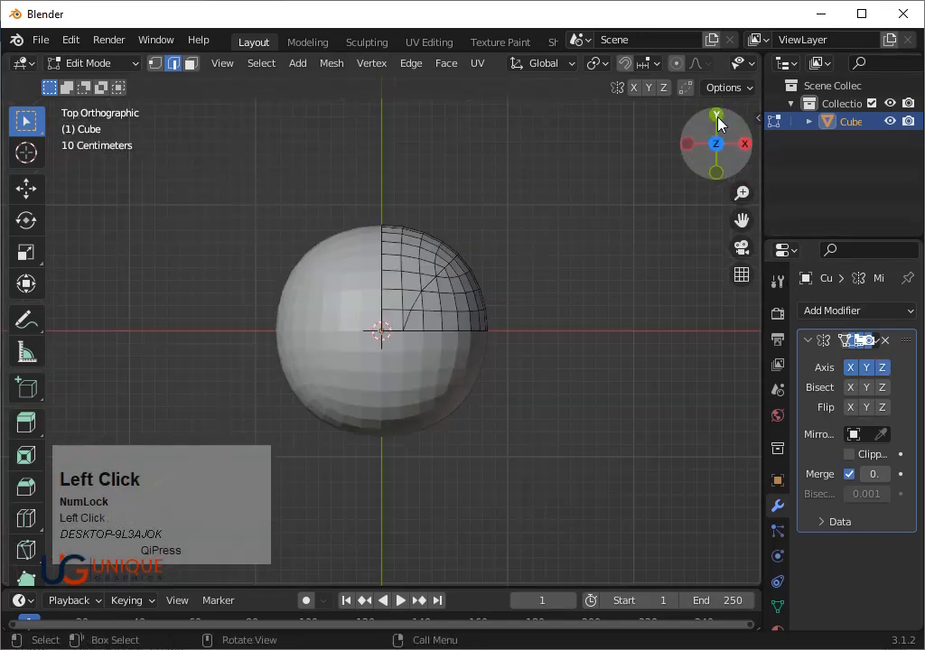
scroll(404, 313, "up", 3)
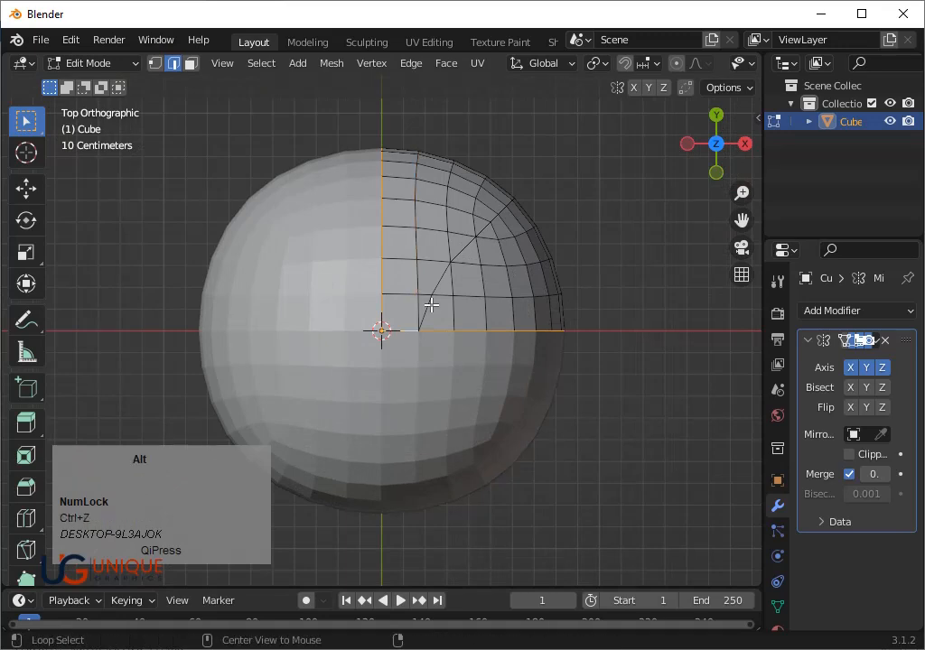
left_click_drag(719, 152, 712, 128)
left_click(713, 122)
Switch to Object Mode and apply the Mirror modifier.
left_click(876, 341)
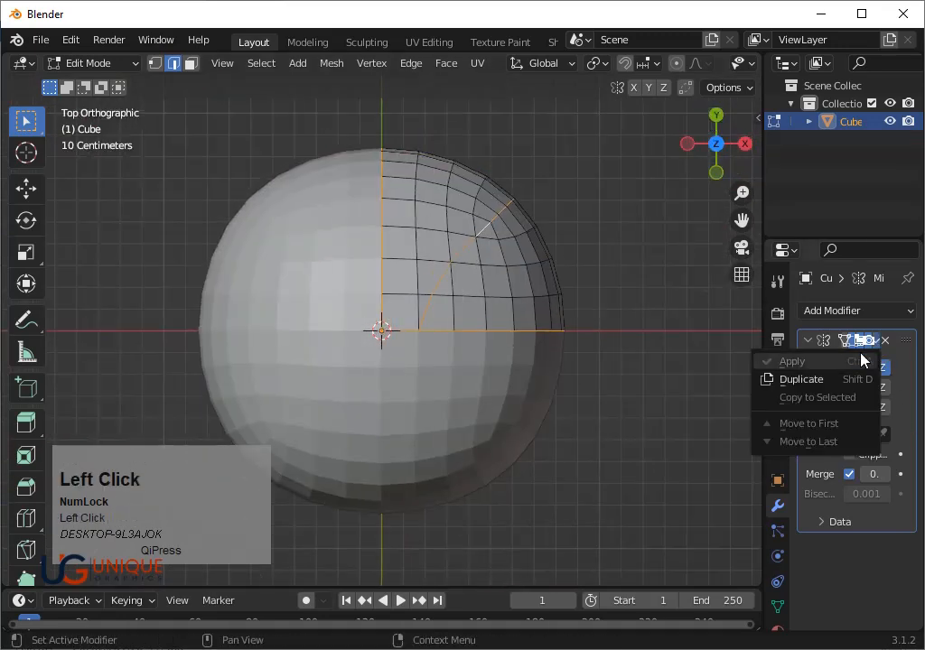
key("Tab")
left_click(875, 341)
left_click(792, 362)
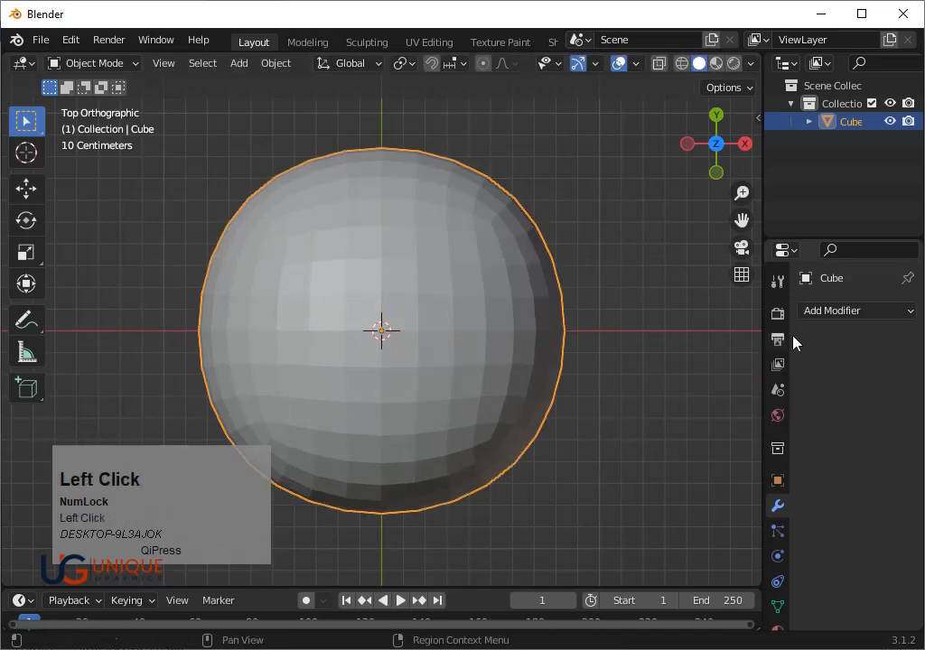
Scale the whole ball along the Z axis in Object Mode, and return to editing its seam edges with X-ray off.
key("Tab")
scroll(681, 193, "down", 3)
left_click_drag(742, 219, 741, 219)
key("alt+z")
left_click_drag(710, 153, 624, 280)
key("Tab")
key("s")
key("z")
left_click(631, 291)
key("Tab")
left_click_drag(713, 122, 727, 91)
key("alt+z")
left_click(715, 133)
scroll(580, 435, "up", 2)
scroll(580, 436, "down", 1)
scroll(580, 435, "up", 1)
key("ctrl+b")
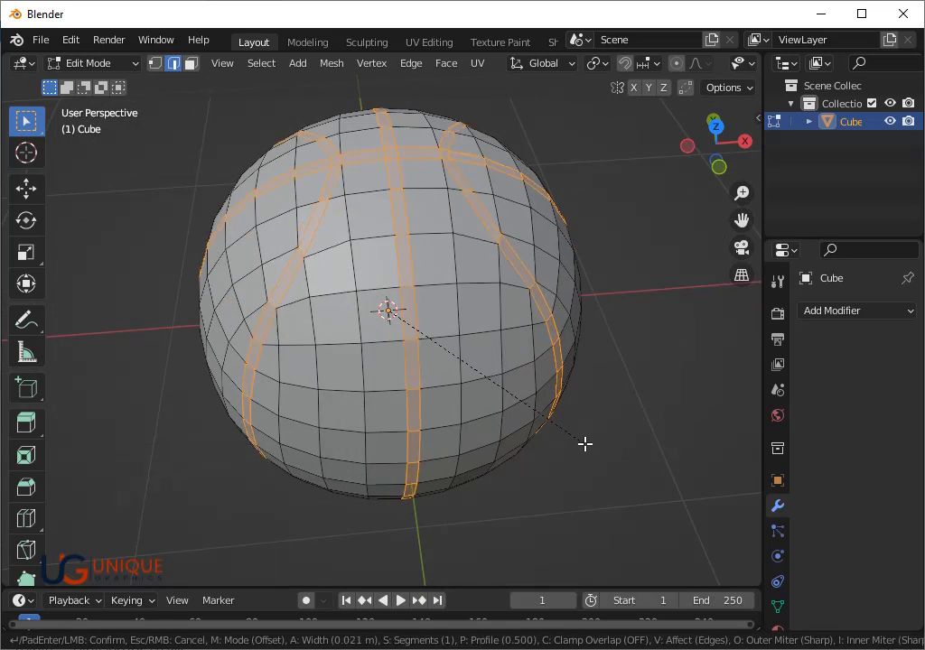
left_click(551, 390)
key("ctrl+z")
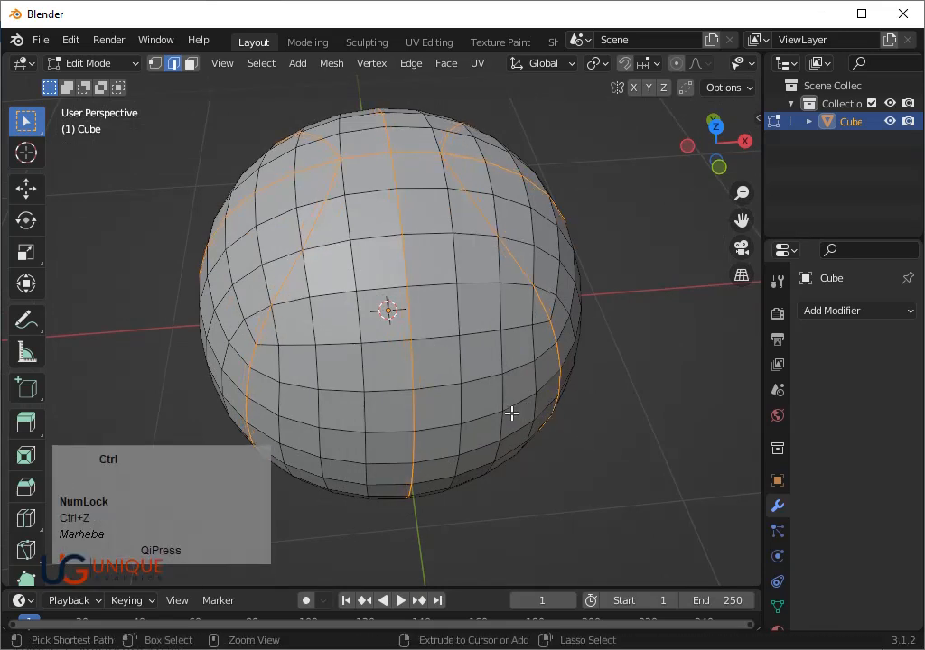
Bevel the selected seam edges with two segments and a width of about 0.02 m.
key("ctrl+b")
scroll(514, 416, "up", 1)
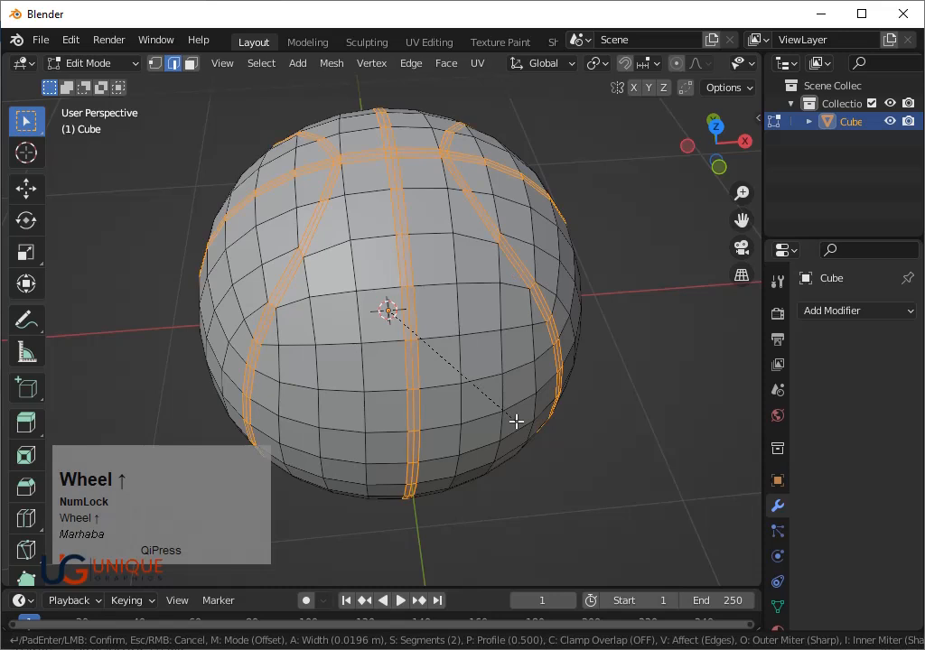
left_click(515, 421)
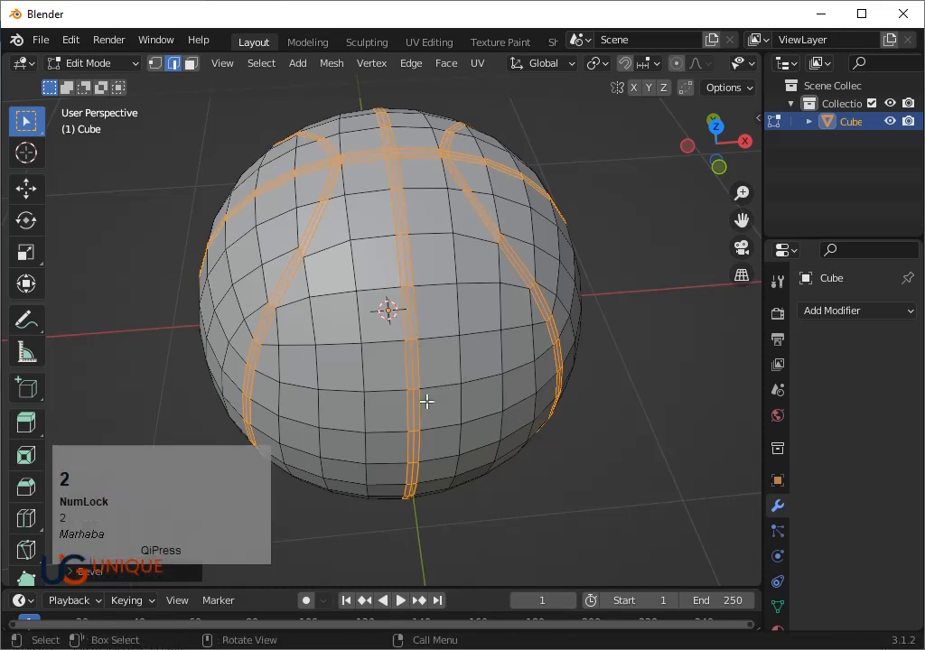
Select the middle edge loops of the beveled seams and shrink them inward by about 0.0085 m.
left_click(410, 379, "alt")
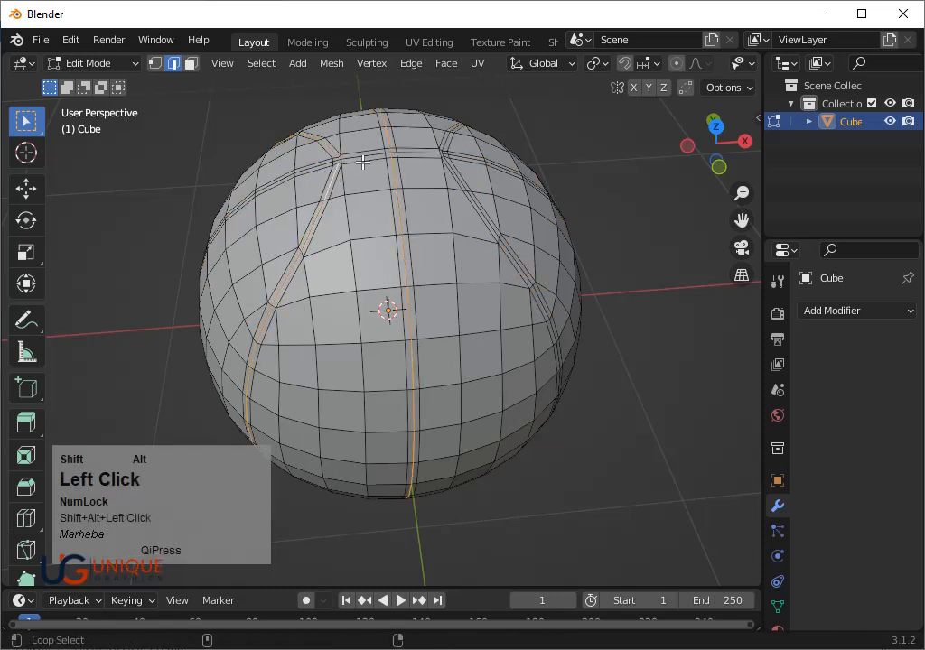
key("alt+s")
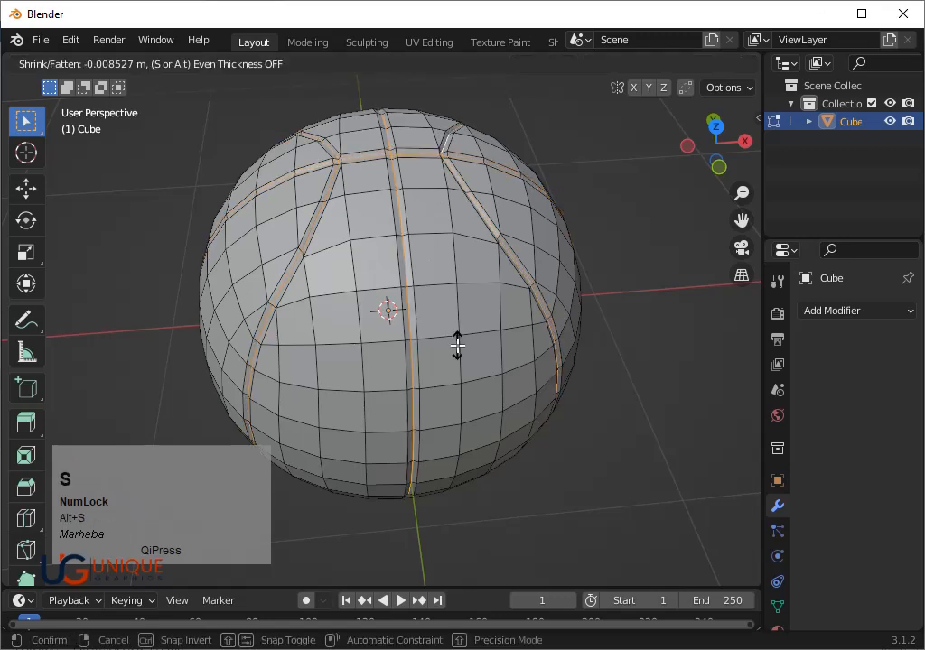
left_click(458, 345)
Bevel the sunken middle seam edges with one segment and a width of about 0.017 m.
scroll(507, 385, "down", 1)
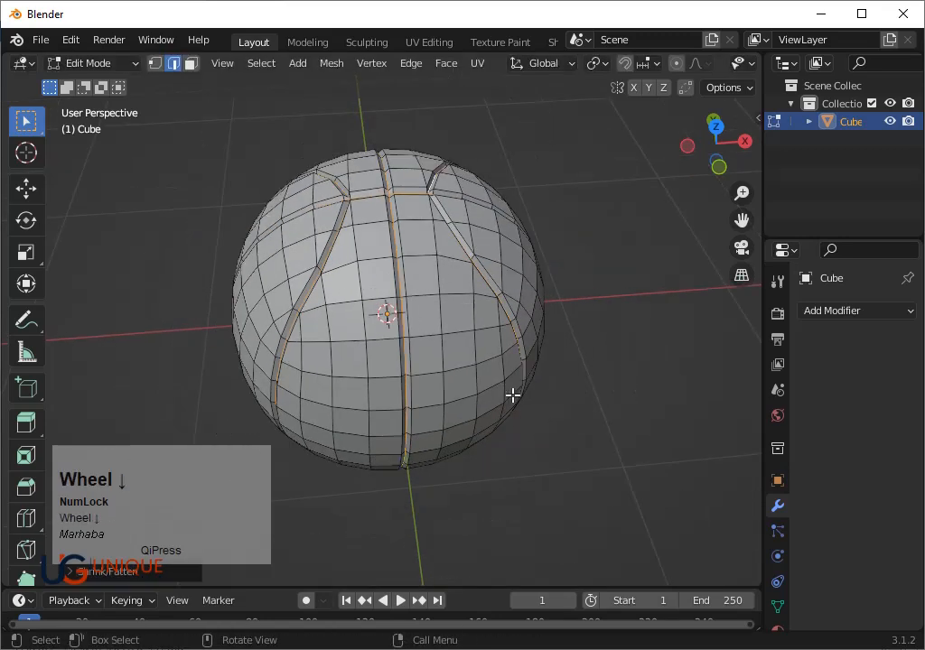
key("ctrl+b")
scroll(529, 405, "down", 1)
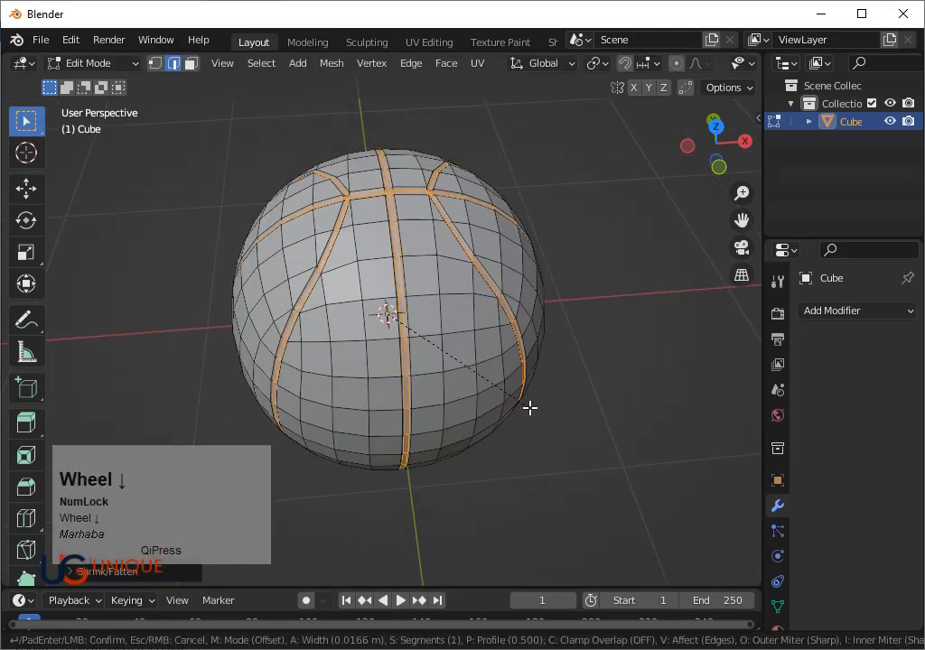
left_click(529, 407)
Add a level 3 Subdivision Surface to the ball in Object Mode.
key("Down")
key("Down")
key("Tab")
key("ctrl+3")
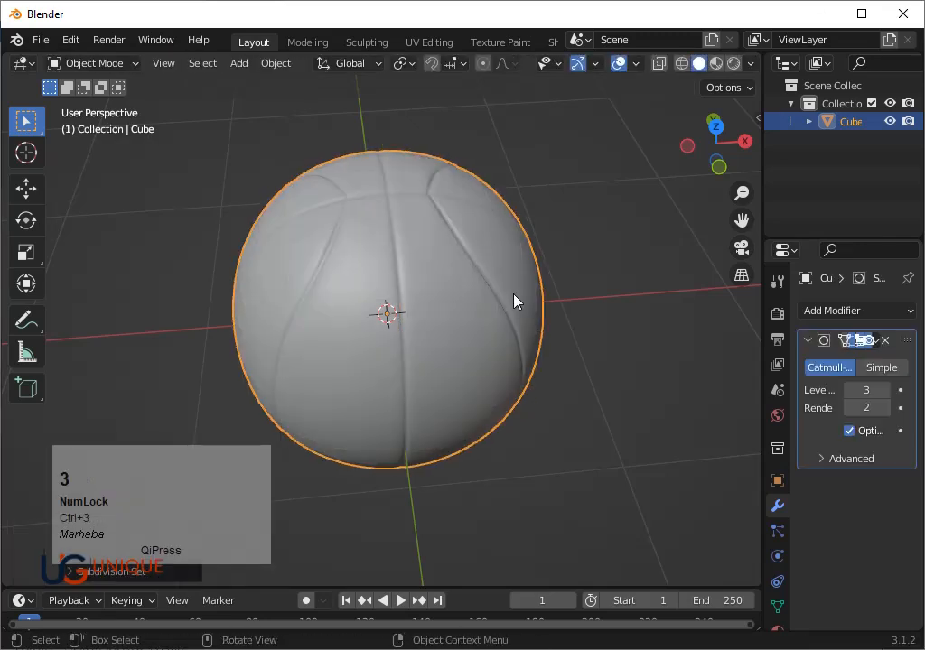
scroll(592, 204, "down", 1)
left_click_drag(713, 151, 700, 217)
left_click(716, 145)
scroll(611, 255, "up", 2)
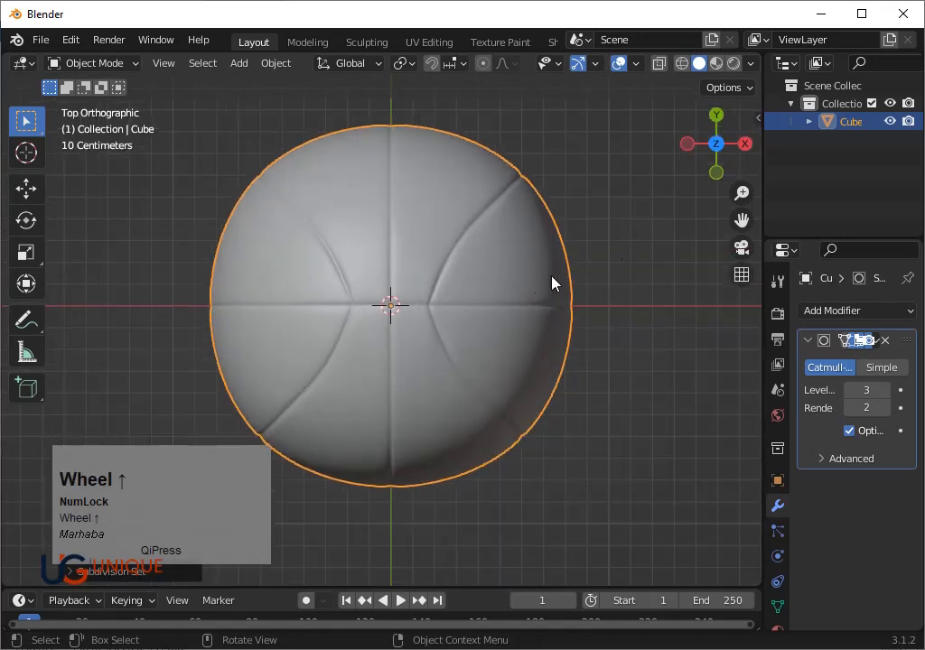
key("s")
key("x")
key("ctrl+z")
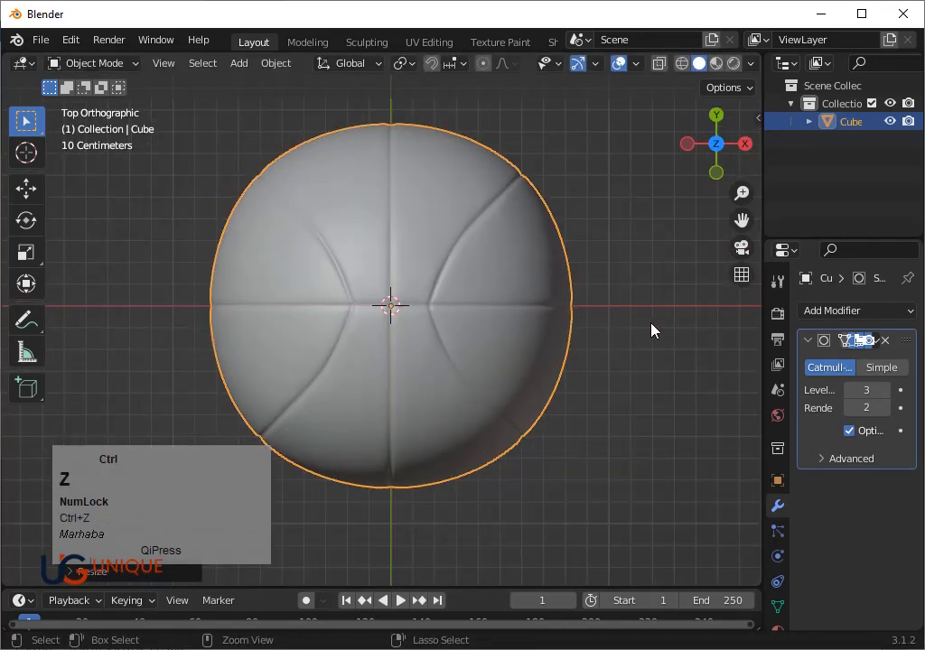
Scale the ball by about 1.03 along the Y axis and adjust its scale along X.
key("s")
key("y")
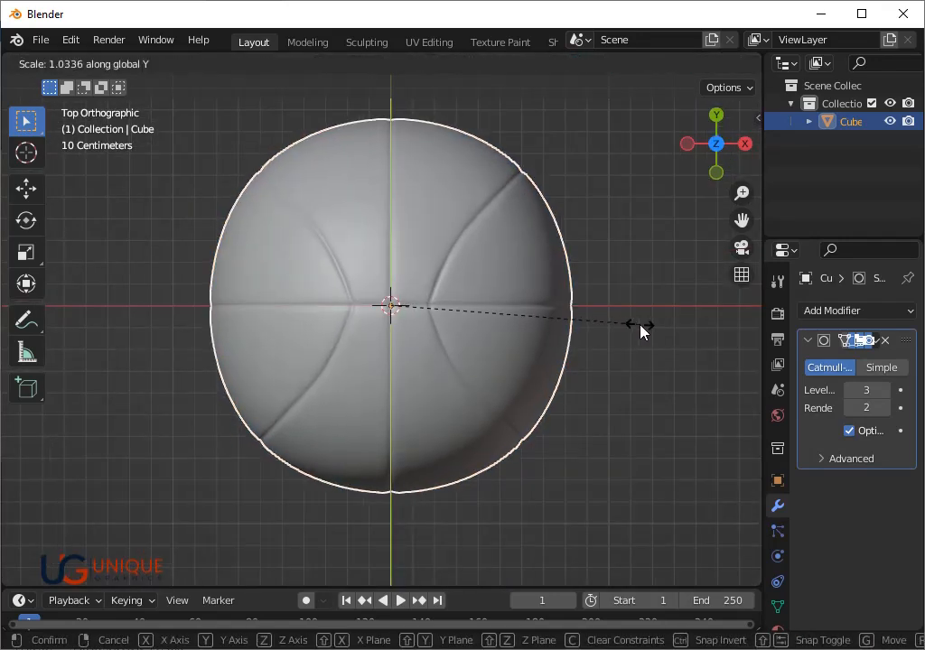
left_click(639, 329)
scroll(638, 329, "down", 2)
key("s")
key("x")
left_click(638, 329)
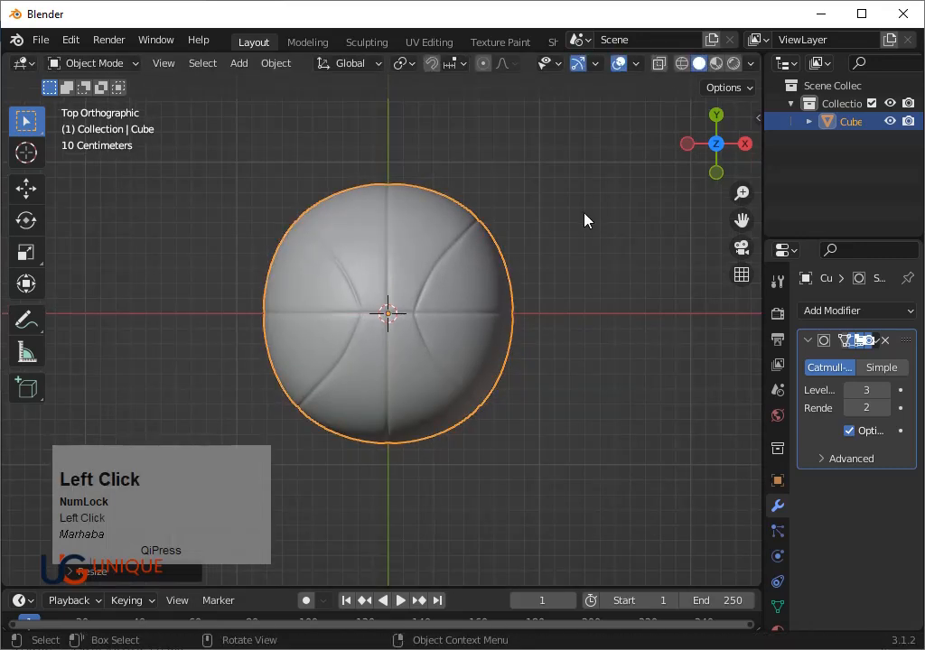
Deepen the ball's grooves by applying Shrink/Fatten to the selected seam faces.
key("Tab")
scroll(578, 250, "up", 4)
left_click_drag(710, 150, 721, 86)
key("alt+s")
key("Down")
key("Down")
key("Down")
left_click(582, 246)
key("Tab")
Adjust the ball's surface shading in Object Mode.
scroll(625, 206, "down", 3)
scroll(625, 206, "up", 3)
left_click_drag(725, 143, 707, 121)
left_click(707, 121)
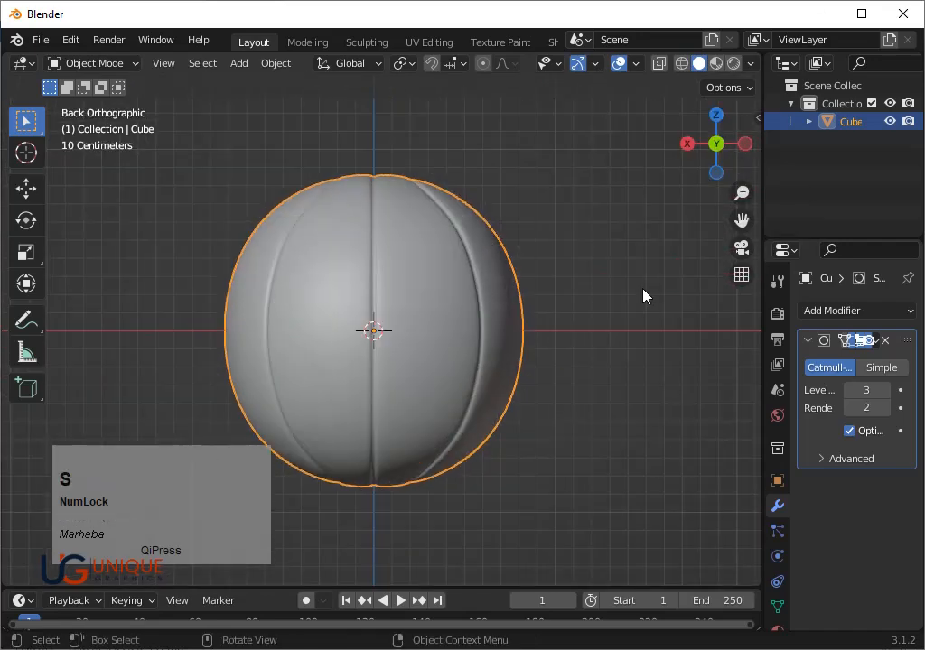
left_click(697, 127)
scroll(586, 227, "up", 8)
right_click(456, 304)
left_click(456, 305)
right_click(453, 318)
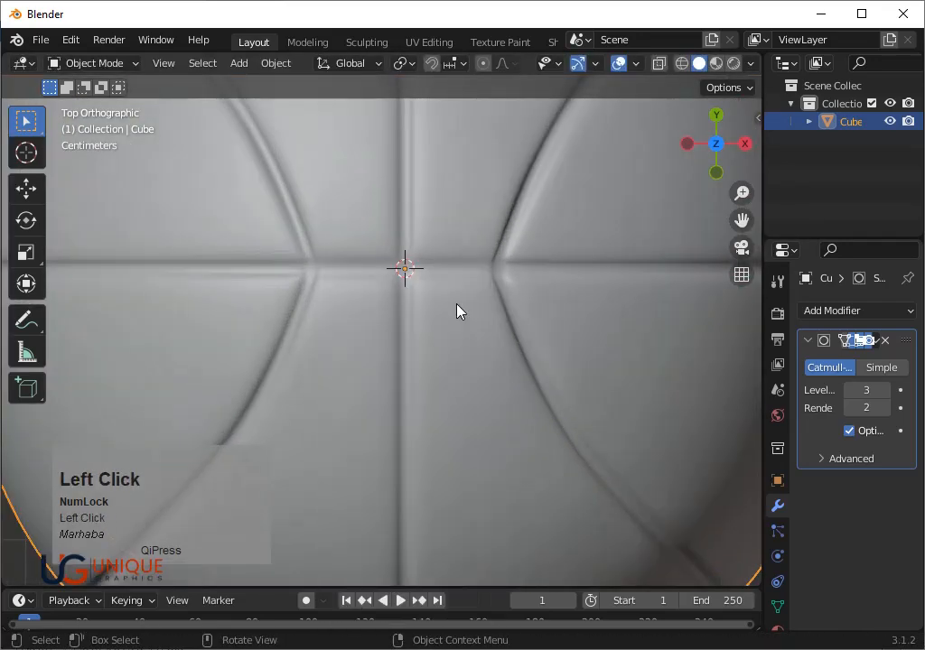
left_click(456, 332)
Select the two curved-seam junctions on either side of the ball's top centre and scale them apart along the X axis.
key("Tab")
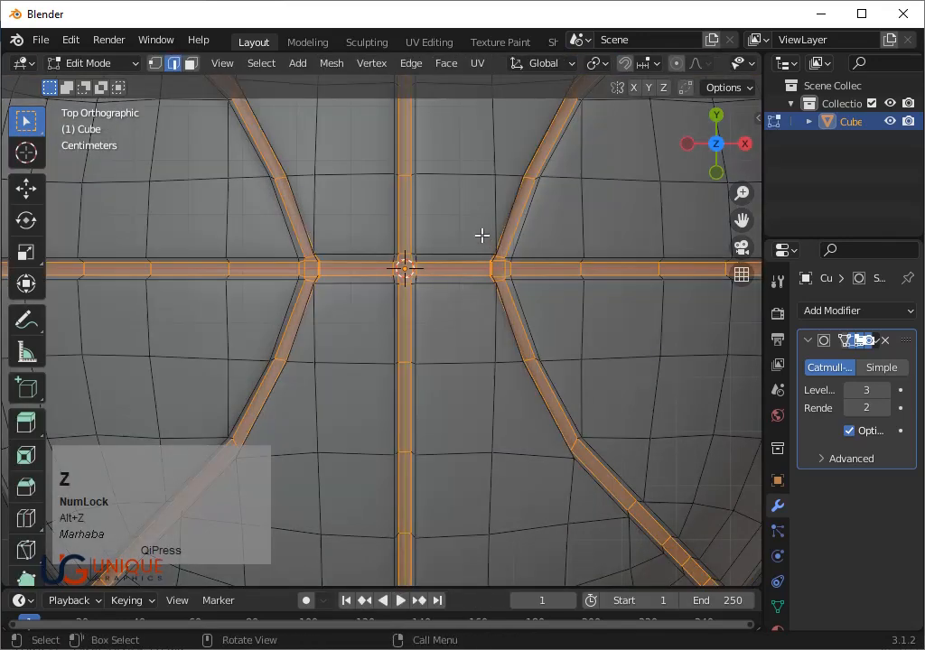
left_click(501, 271)
key("ctrl+z")
left_click_drag(289, 243, 344, 308, "shift")
key("s")
key("x")
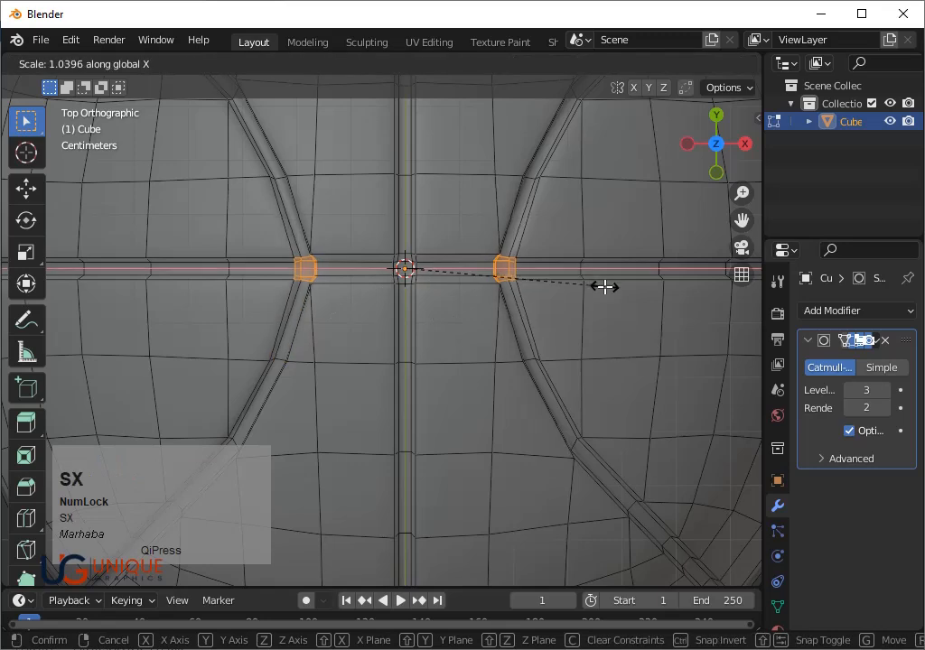
left_click(621, 299)
Check the smoothed curved seams in Object Mode, and scale the two junctions further apart along the X axis.
key("Tab")
scroll(622, 300, "down", 3)
scroll(621, 300, "up", 1)
scroll(622, 300, "down", 1)
key("Tab")
scroll(622, 299, "down", 1)
key("s")
key("x")
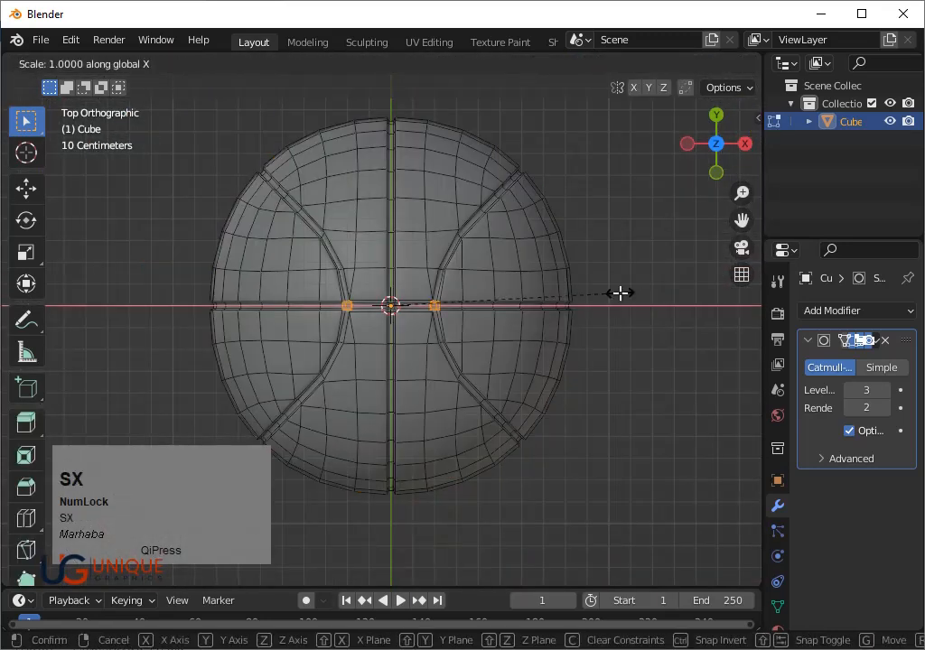
left_click(632, 298)
Select the centre seam crossing on top of the ball in Edit Mode.
key("Tab")
scroll(560, 285, "up", 5)
key("Tab")
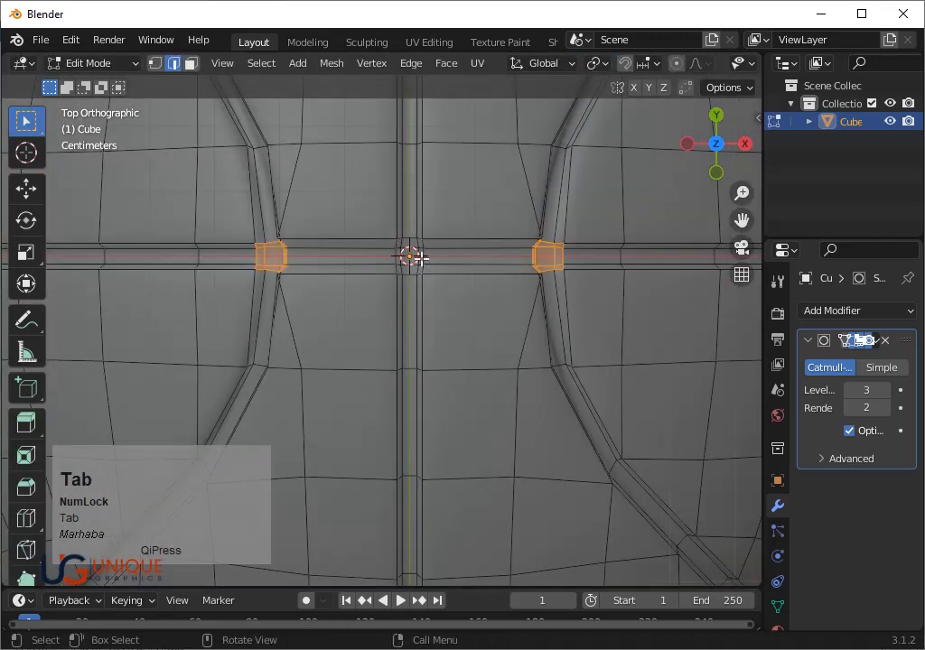
left_click_drag(366, 219, 468, 298)
key("s")
left_click(520, 316)
key("ctrl+z")
Narrow the centre seam crossing along the X axis with two scale passes.
key("s")
key("x")
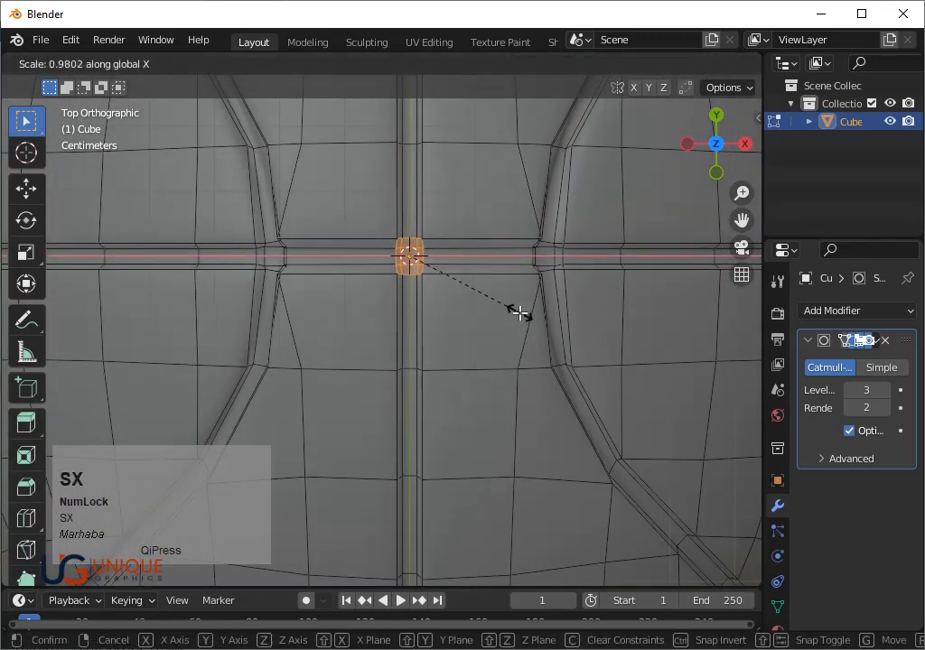
left_click(515, 308)
key("s")
key("x")
left_click(512, 305)
key("Tab")
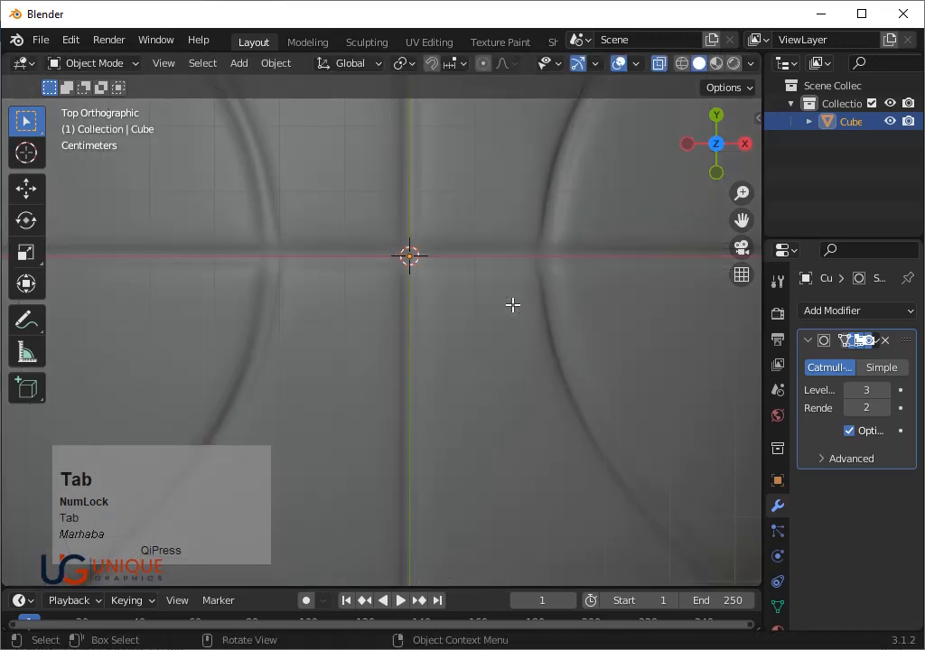
Move the inner edges of the seam junction on the +X side outward to line up with its corners.
key("Tab")
scroll(546, 263, "up", 2)
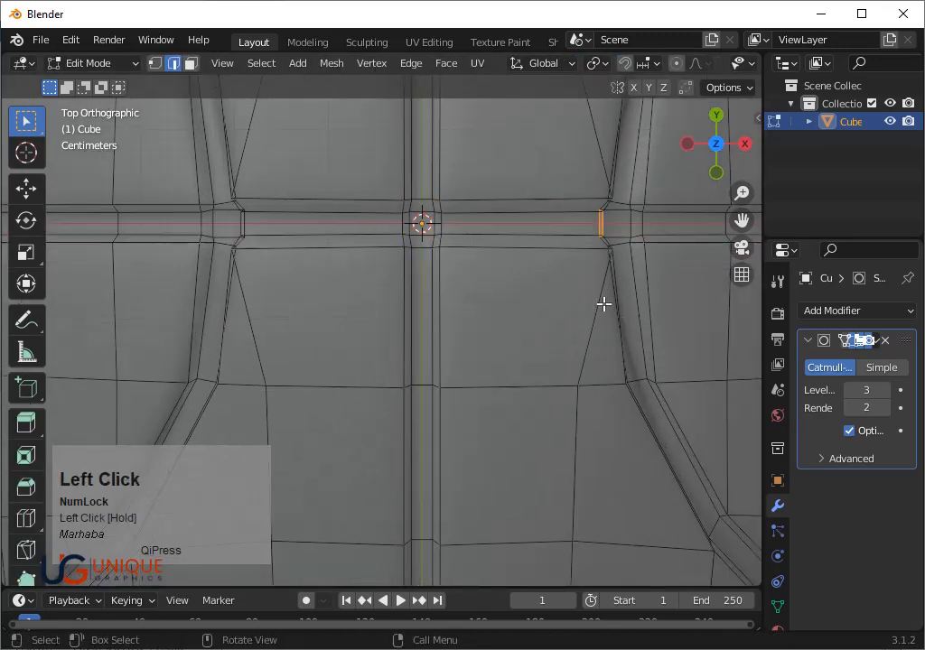
key("g")
left_click(575, 299)
key("Tab")
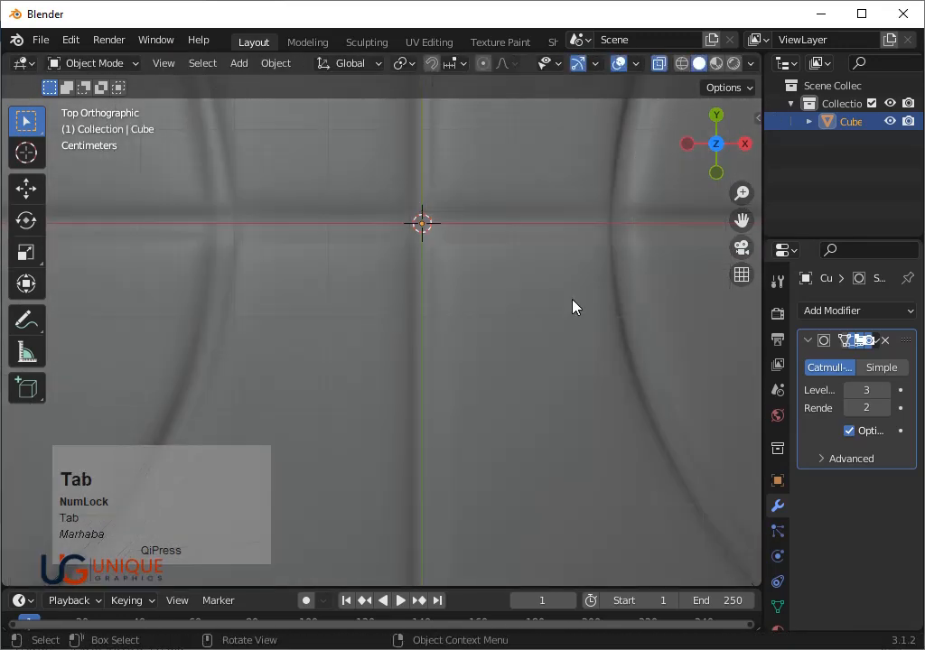
Move the inner edges of the -X side junction outward along X to match, and turn off X-ray in Object Mode.
key("Tab")
left_click(262, 237)
key("g")
key("x")
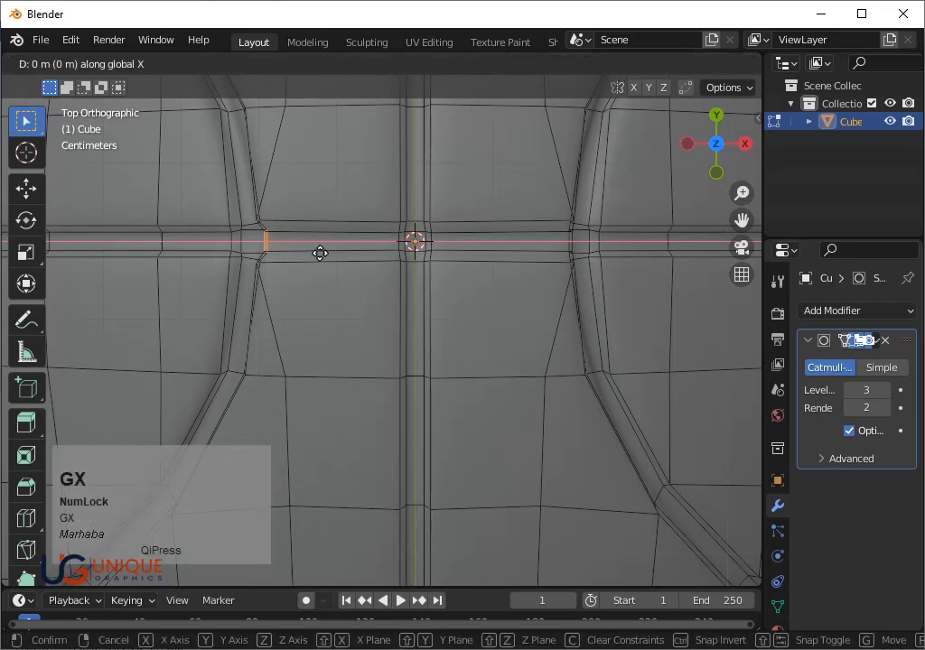
key("Tab")
key("Tab")
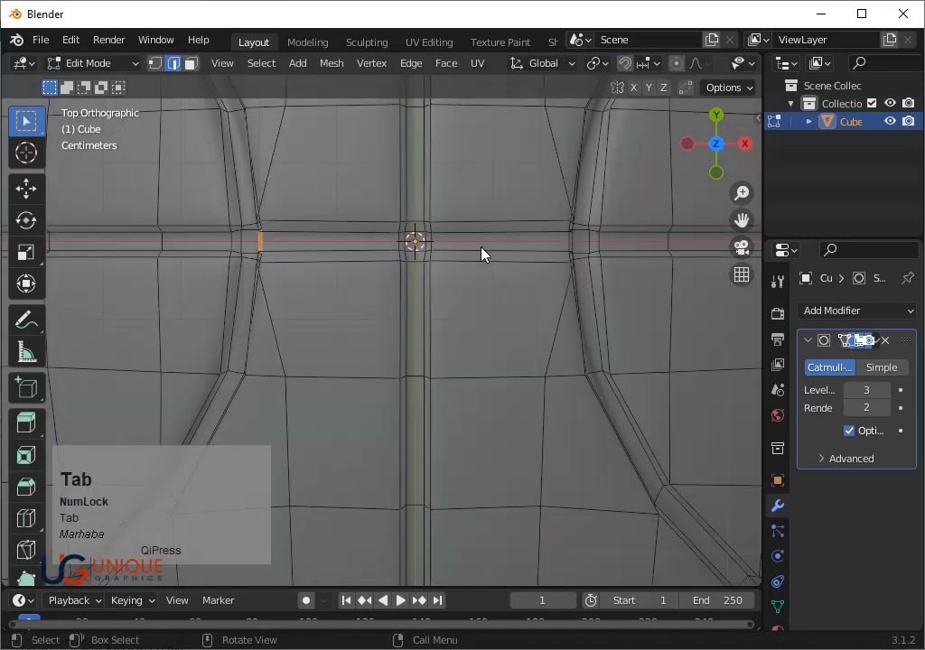
key("Tab")
scroll(482, 254, "down", 4)
key("alt+z")
scroll(479, 254, "up", 3)
scroll(478, 254, "down", 3)
Move the ball up along the Z axis so it rests on the ground plane.
left_click_drag(713, 143, 557, 519)
scroll(660, 198, "down", 3)
scroll(630, 240, "up", 1)
key("g")
key("z")
left_click(525, 394)
Add a camera, align it to the current view of the ball and shift it to adjust the framing.
scroll(525, 394, "down", 3)
left_click(716, 122)
left_click_drag(716, 128, 660, 180)
key("shift+a")
left_click(391, 543)
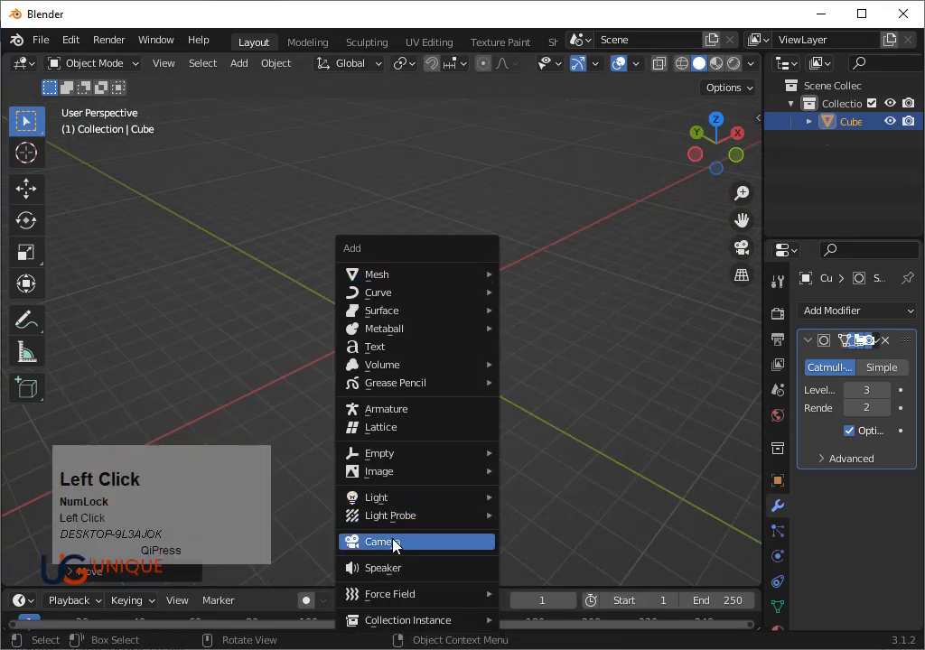
key("ctrl+alt+KP_0")
key("g")
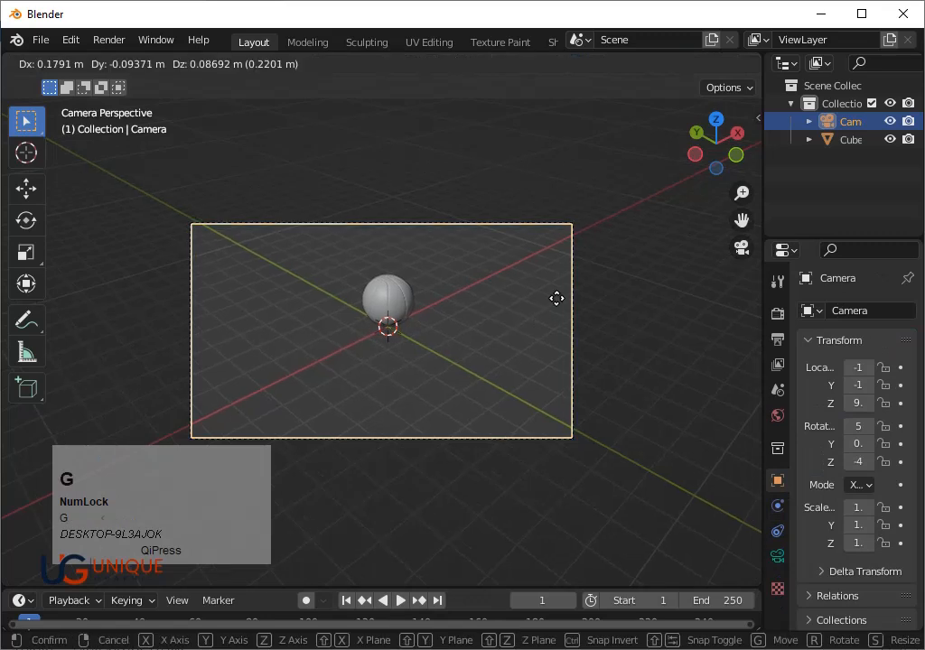
left_click(555, 299)
Set the output resolution to 2160 × 2160 px.
left_click(777, 338)
key("Tab")
type("2160")
key("Return")
Realign the camera to a new viewing angle and move it to centre the ball in the square frame.
left_click_drag(713, 145, 727, 170)
key("ctrl+alt+KP_0")
key("g")
left_click(533, 261)
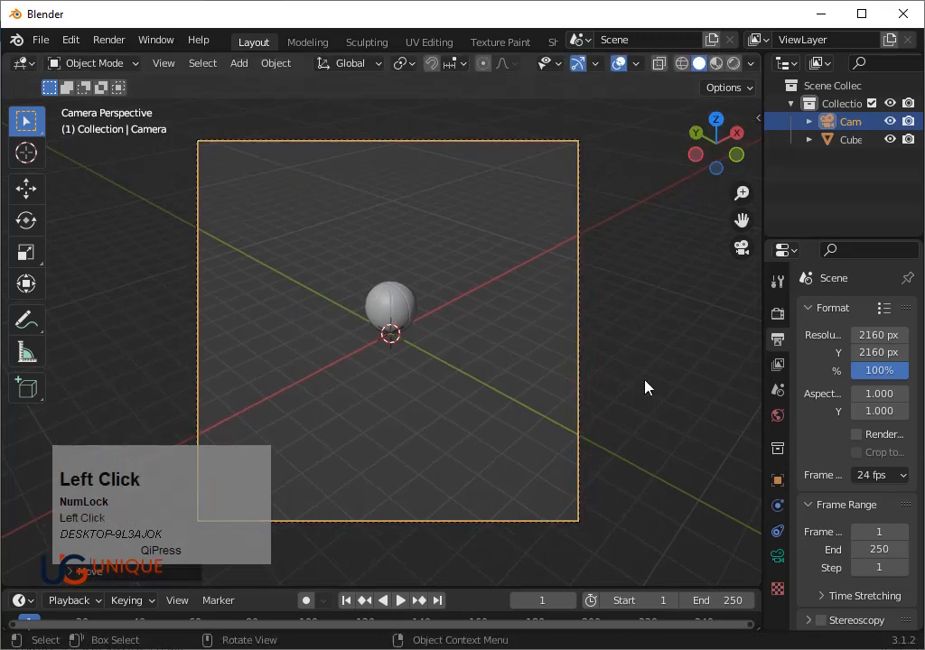
Switch the camera to an Orthographic lens with an orthographic scale of 7.700 and shift it to adjust the framing.
left_click(777, 556)
left_click(850, 365)
left_click(826, 407)
scroll(535, 244, "down", 2)
key("g")
left_click(560, 371)
left_click_drag(856, 401, 881, 401)
scroll(385, 371, "up", 1)
Add a plane mesh and scale it up as a floor extending well beyond the camera frame.
key("shift+a")
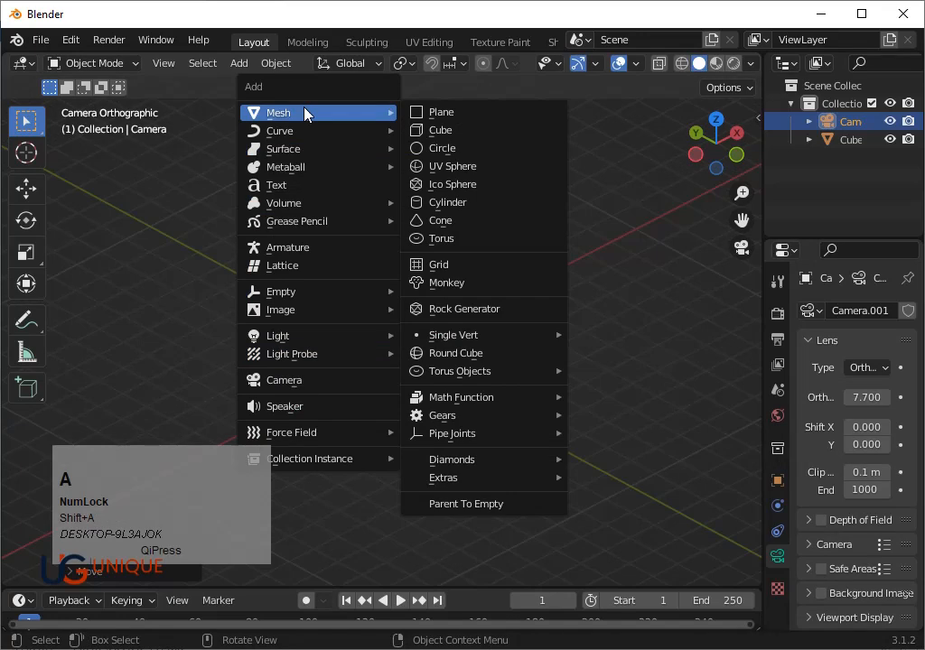
left_click(440, 113)
key("s")
left_click(343, 479)
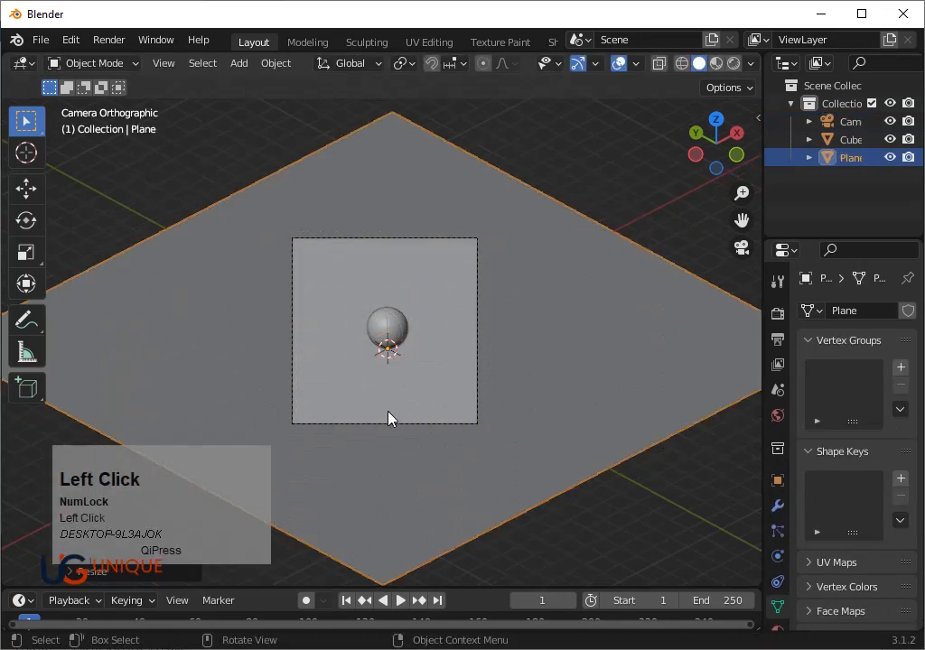
Adjust the ball's height along the Z axis so it rests on the floor plane, and hide the ball.
scroll(415, 353, "up", 2)
left_click(415, 350)
key("g")
key("z")
left_click(414, 341)
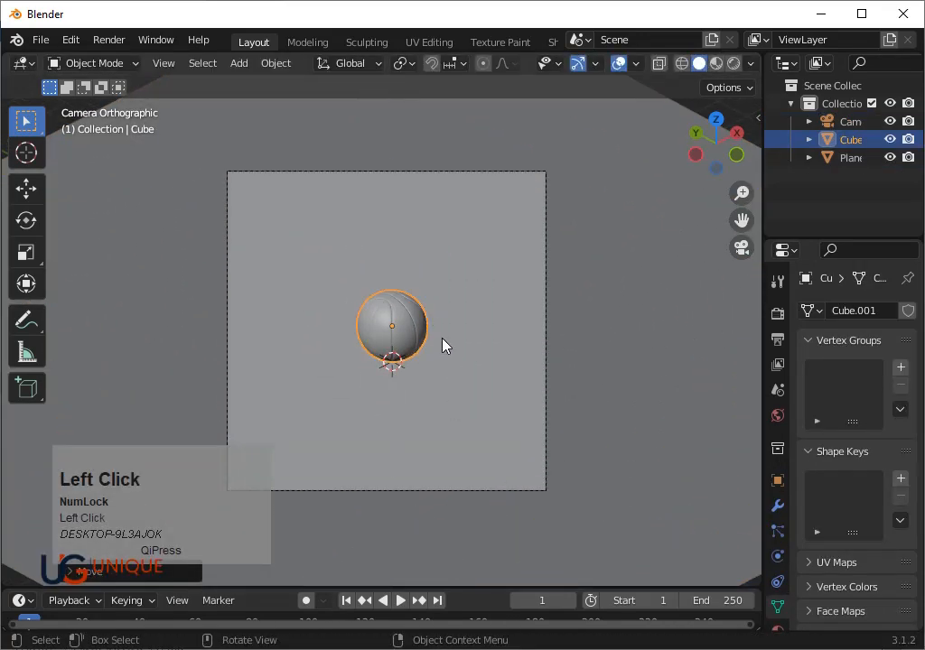
key("h")
Add a cylinder mesh, widen it and scale it along the Z axis to about 0.77.
key("shift+a")
mouse_move(357, 283)
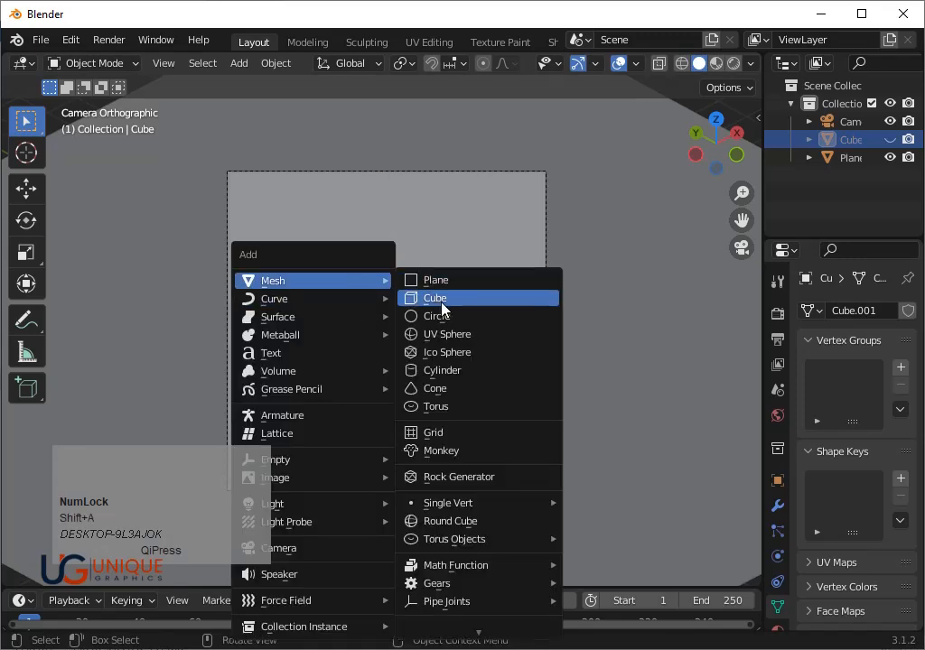
left_click(443, 371)
key("s")
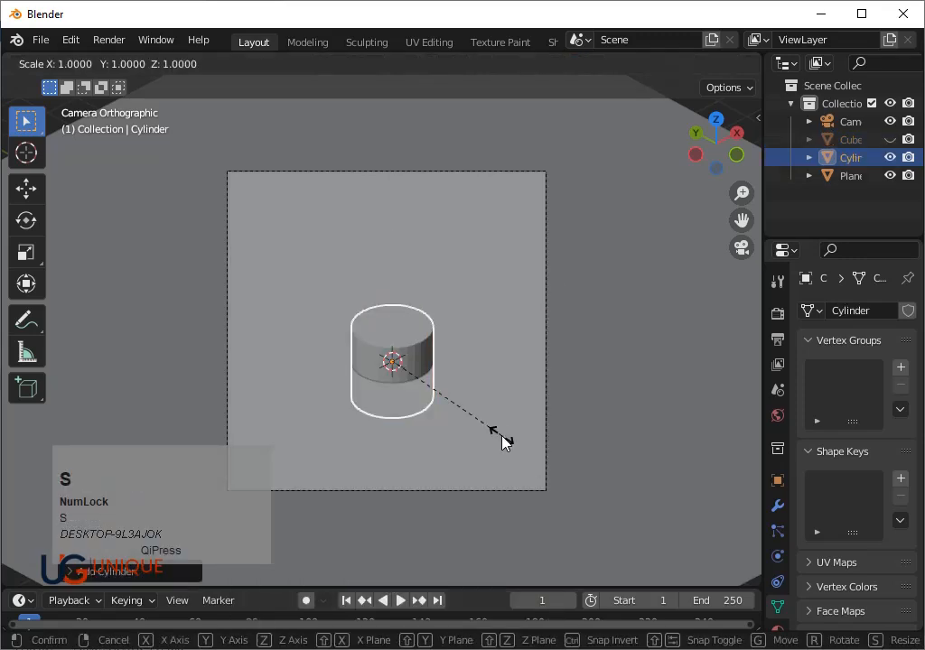
key("s")
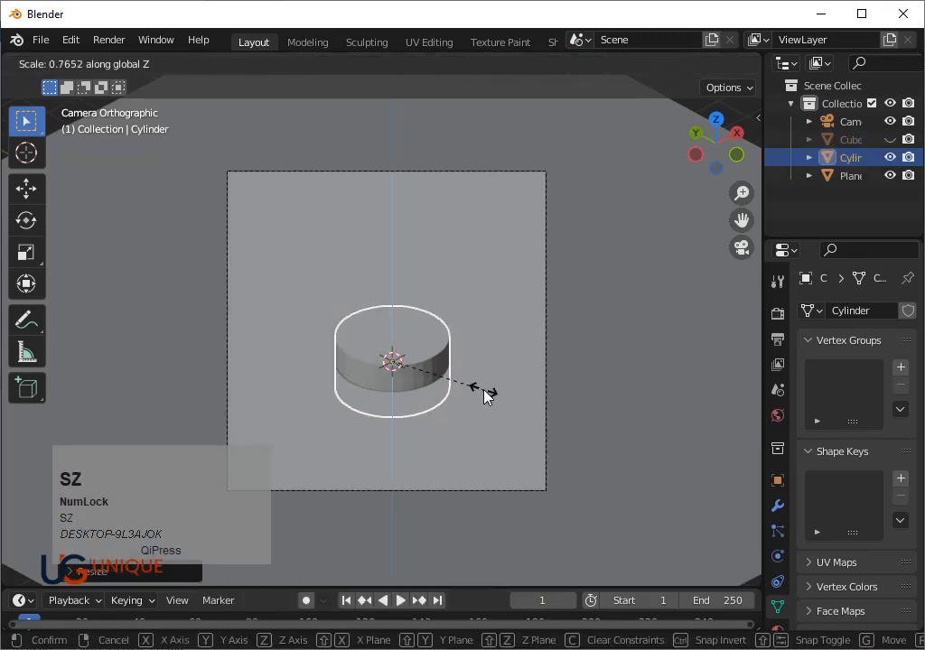
left_click(484, 390)
Shift the cylinder slightly away from the plane's centre and adjust its height along the Z axis.
scroll(484, 390, "up", 1)
key("g")
left_click(458, 405)
key("g")
key("z")
left_click(467, 402)
Flatten the cylinder further along the Z axis and raise it so it stands on the floor as a low disc.
key("g")
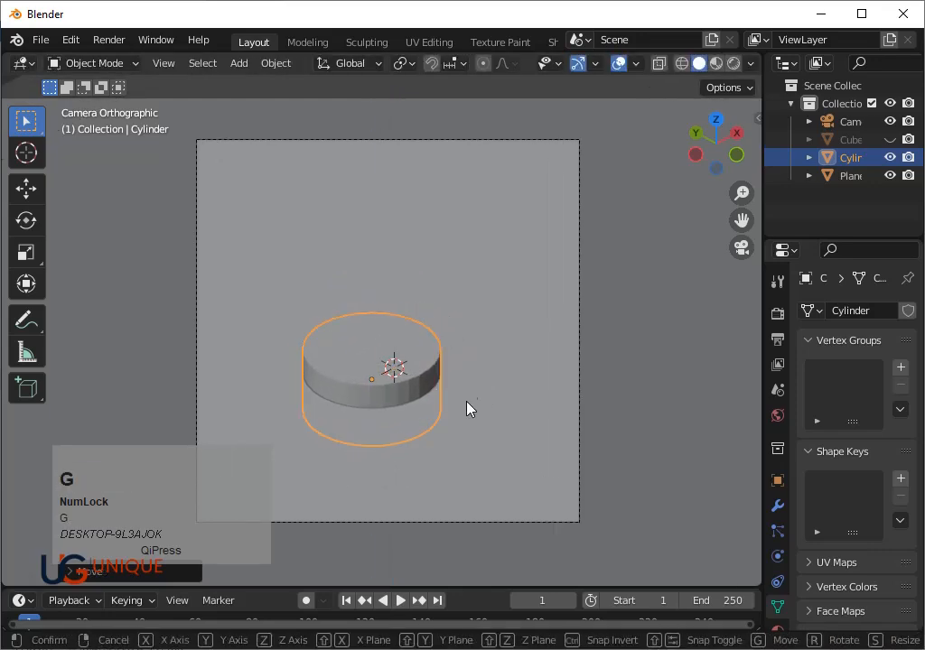
key("s")
key("z")
left_click(469, 415)
key("g")
key("z")
left_click(469, 401)
key("s")
key("z")
left_click(490, 420)
scroll(479, 413, "up", 1)
key("Tab")
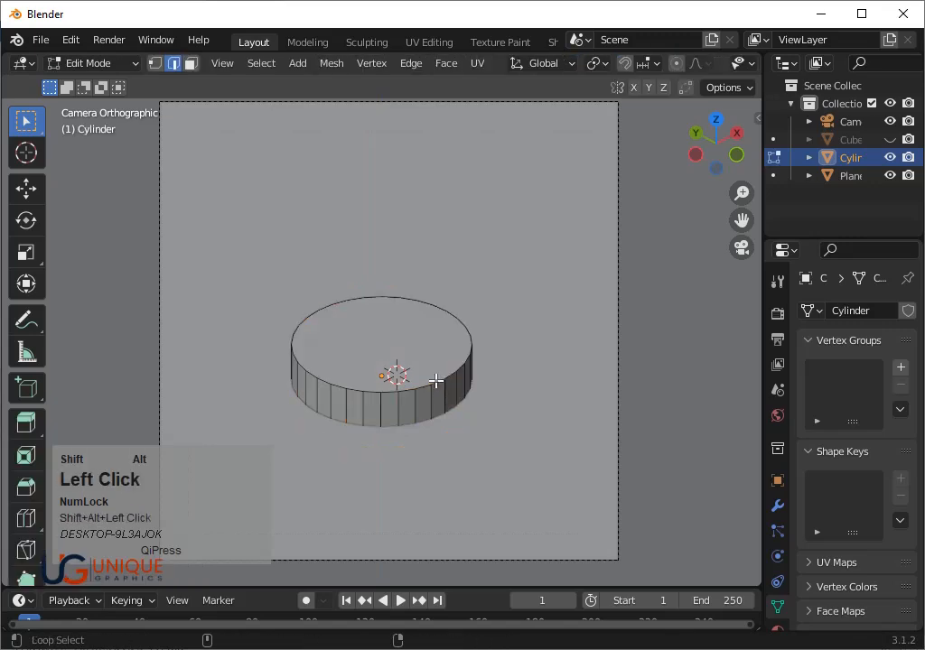
key("ctrl+b")
left_click(491, 463)
scroll(486, 454, "up", 2)
key("ctrl+z")
Apply the cylinder's scale and round its top rim with a multi-segment bevel.
key("Tab")
key("ctrl+a")
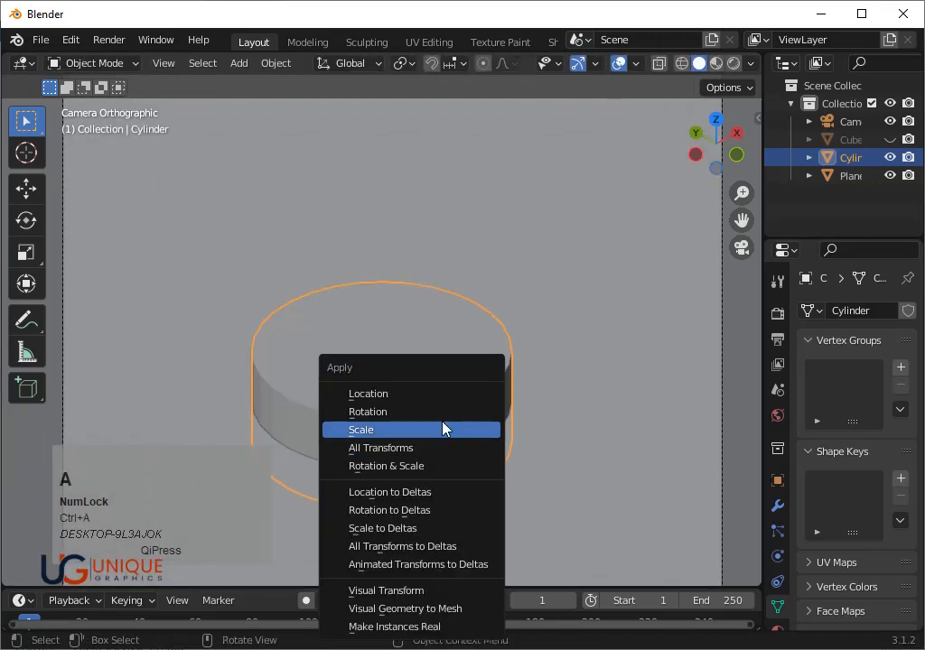
left_click(443, 429)
key("Tab")
left_click_drag(715, 144, 721, 123)
scroll(560, 382, "up", 3)
key("ctrl+b")
scroll(568, 414, "up", 3)
left_click(564, 412)
Return the cylinder to Object Mode and shade it smooth.
key("Tab")
left_click(455, 327)
scroll(826, 520, "down", 5)
left_click(825, 518)
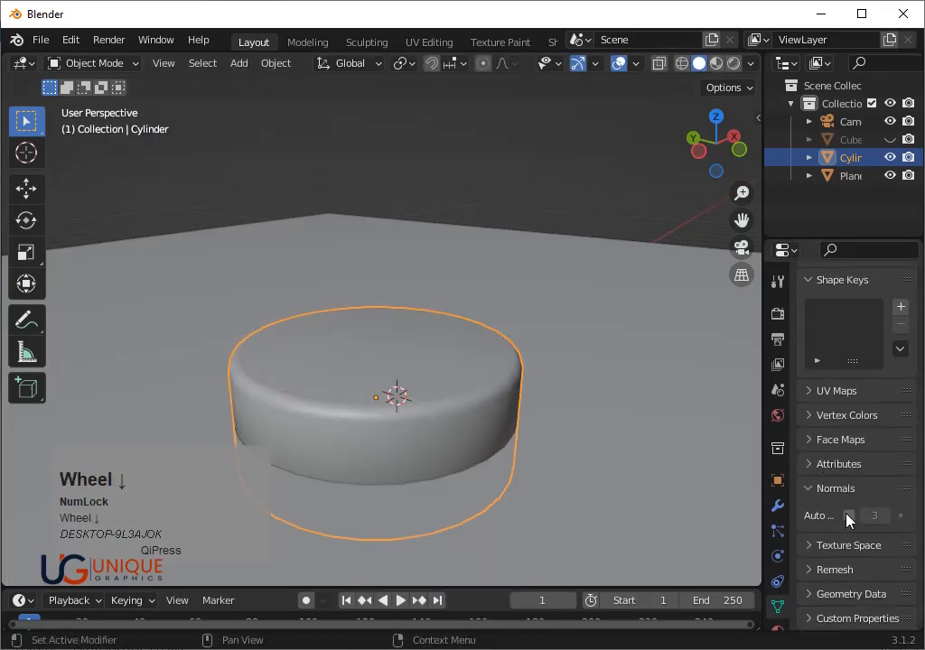
Snap the 3D cursor to the cylinder's origin.
key("KP_0")
scroll(578, 388, "down", 3)
left_click(388, 337, "shift")
key("shift+s")
left_click(456, 393)
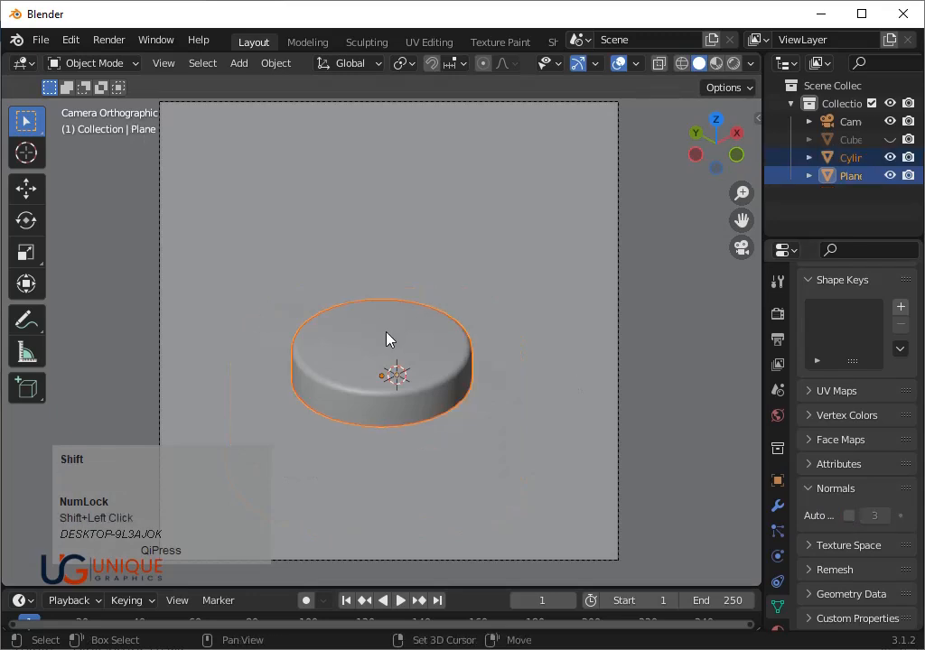
left_click(424, 374)
key("shift+s")
left_click(467, 413)
Add a circle mesh at the 3D cursor and raise it along the Z axis above the cylinder.
key("shift+a")
mouse_move(416, 284)
left_click(511, 317)
key("g")
key("z")
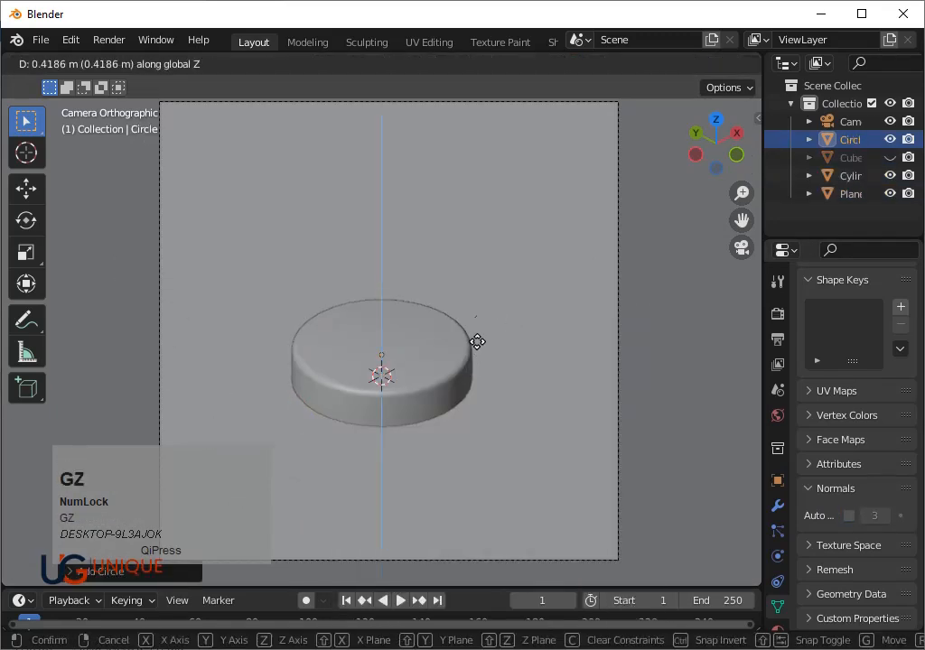
left_click(492, 262)
Stand the circle upright by rotating it exactly 90° about the global X axis.
key("r")
key("x")
key("y")
key("9")
left_click(495, 304)
key("r")
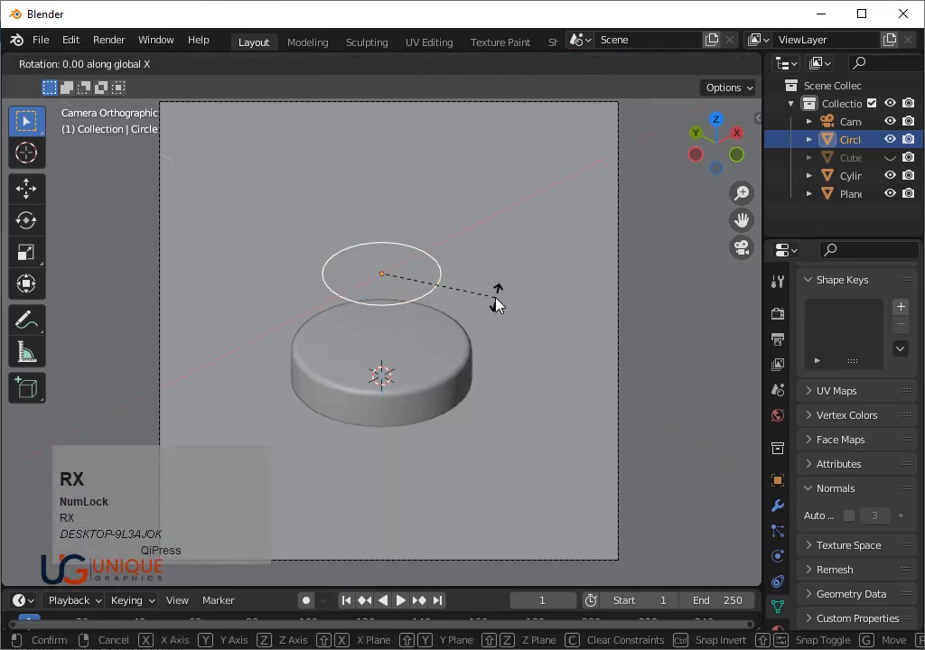
left_click(495, 304)
left_click(169, 551)
left_click(212, 502)
type("90")
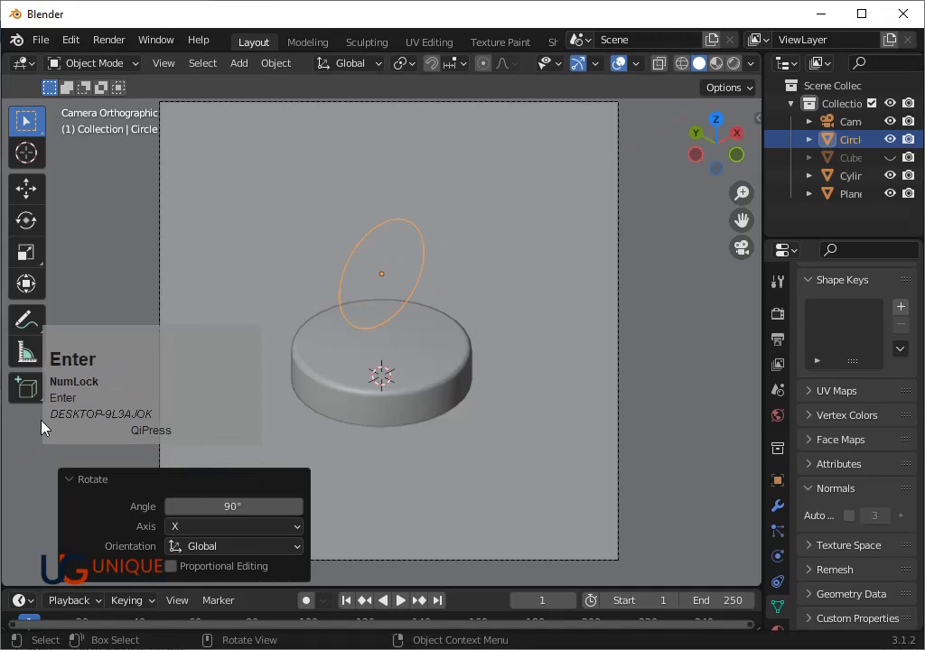
left_click(82, 479)
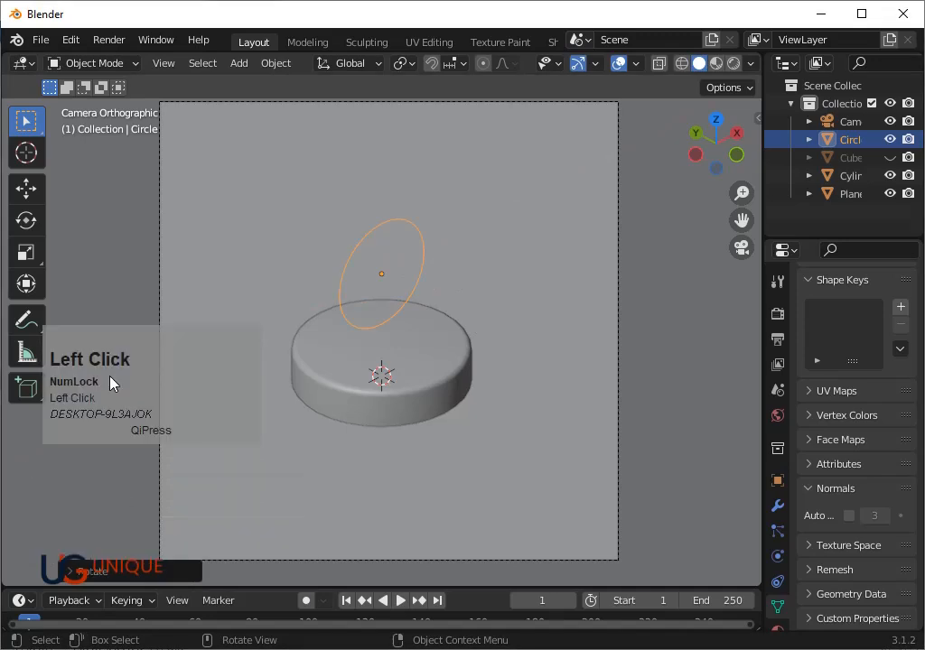
Delete the vertices of the circle's lower half in the front view, leaving a semicircular arc.
left_click(733, 156)
key("Tab")
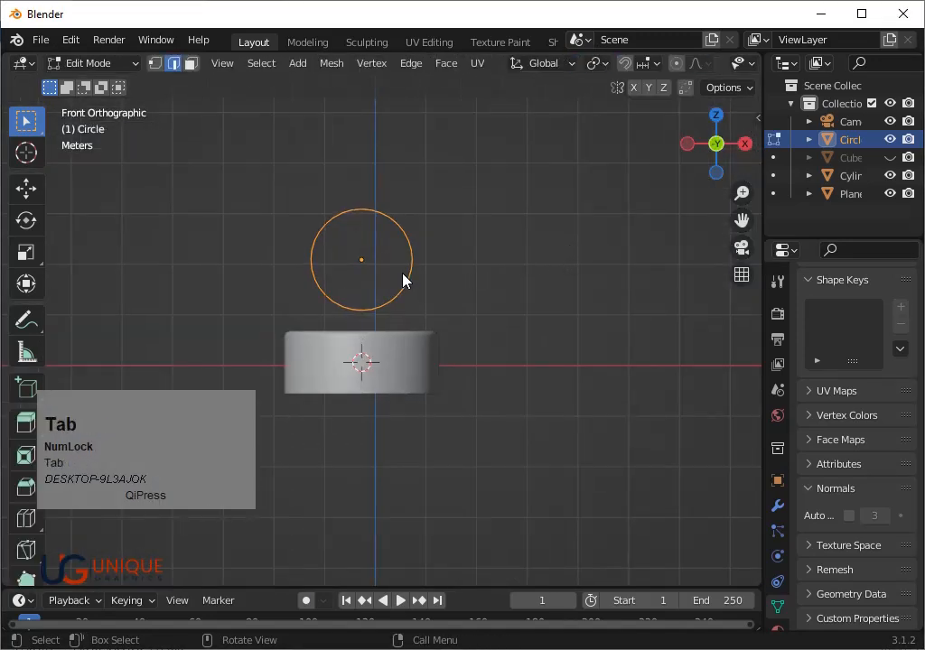
key("1")
left_click_drag(293, 264, 491, 409)
key("x")
left_click(405, 369)
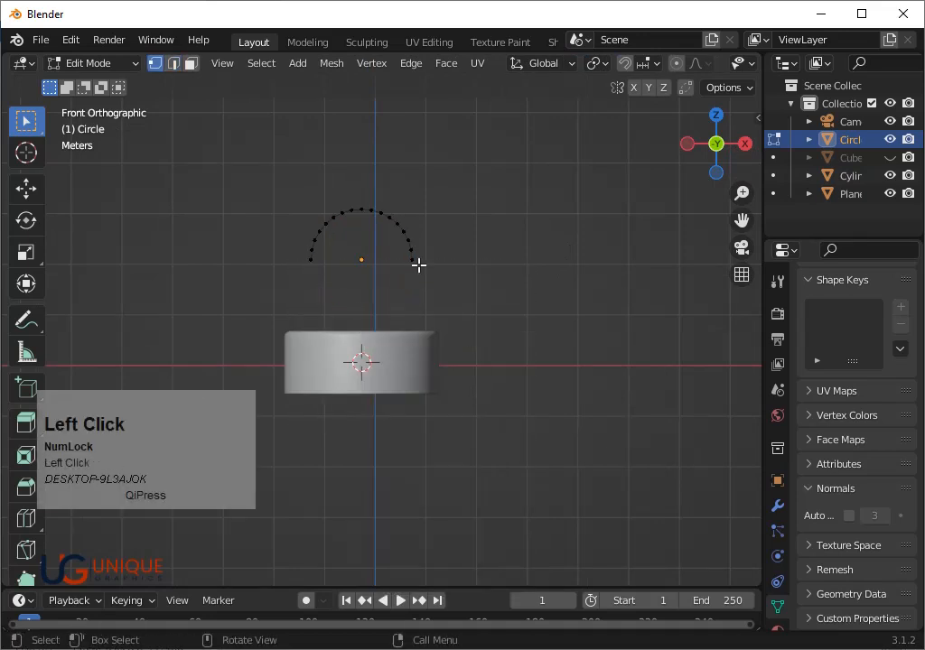
Extrude the arc's two end vertices downwards along Z and raise the resulting arch above the cylinder.
key("e")
key("z")
left_click(448, 449)
key("g")
key("z")
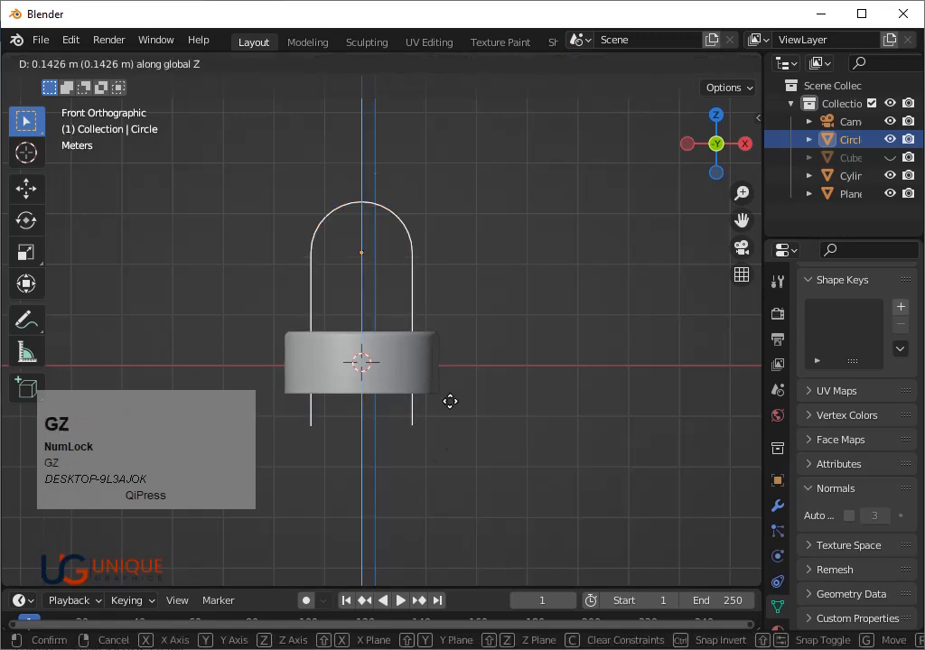
left_click(451, 362)
Close the open bottom of the arch outline with an edge and scale the arch up to nearly the cylinder's width.
key("Tab")
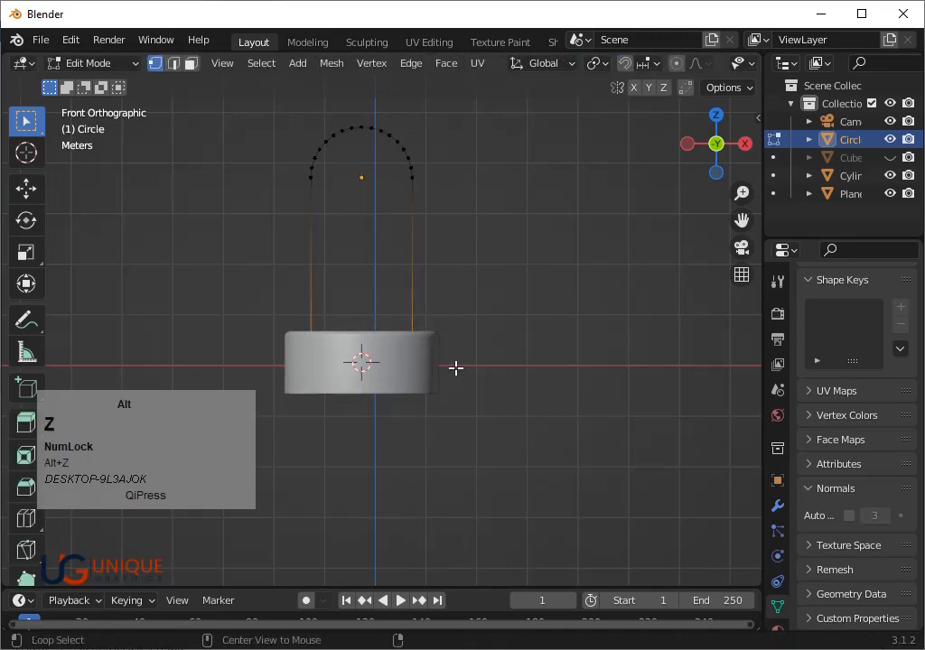
key("alt+z")
scroll(458, 369, "down", 2)
key("s")
left_click(480, 366)
key("s")
key("z")
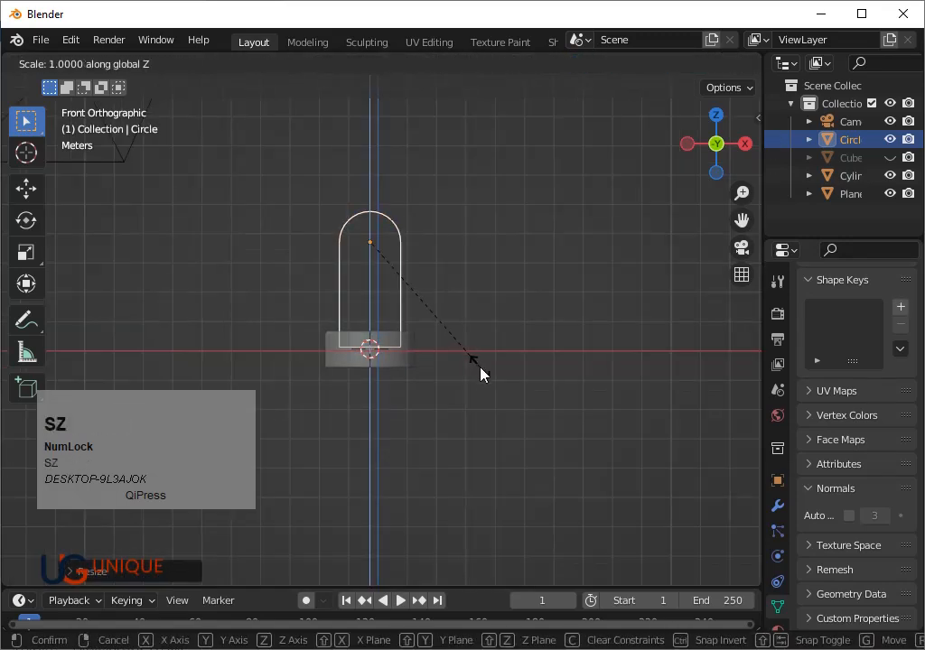
left_click(489, 382)
key("s")
key("x")
left_click(496, 388)
key("s")
left_click(506, 402)
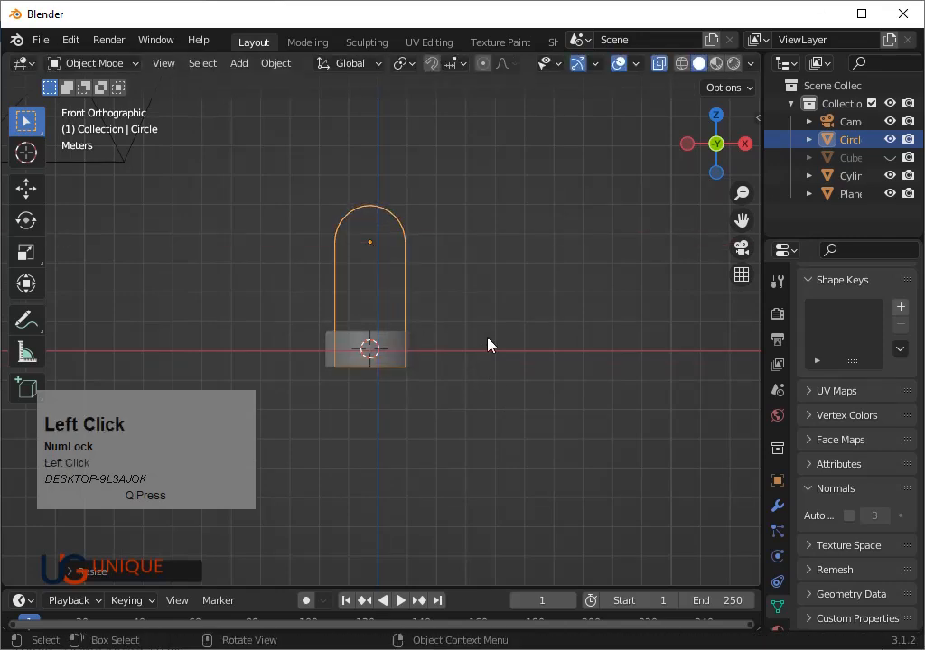
Fill the arch outline with a face and extrude it about 0.36 m along the Y axis.
key("KP_0")
key("Tab")
scroll(465, 320, "down", 3)
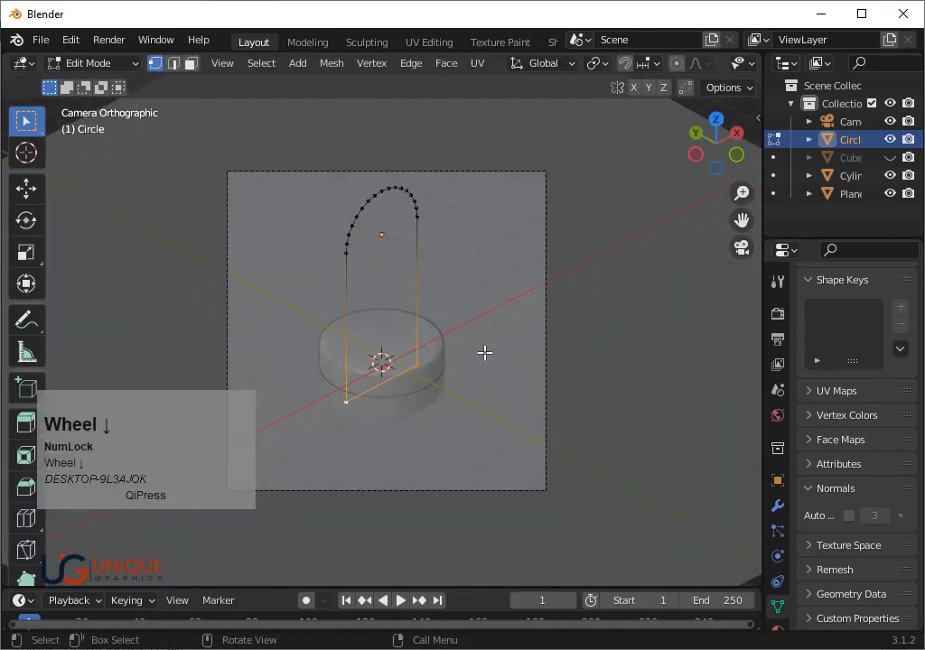
key("e")
key("x")
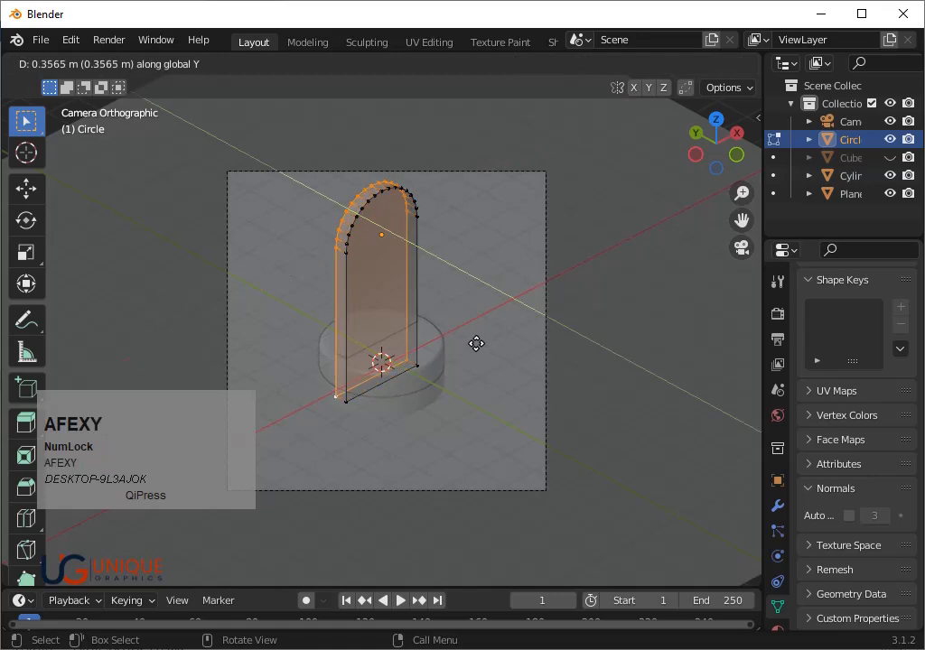
left_click(475, 343)
key("Tab")
scroll(475, 343, "up", 3)
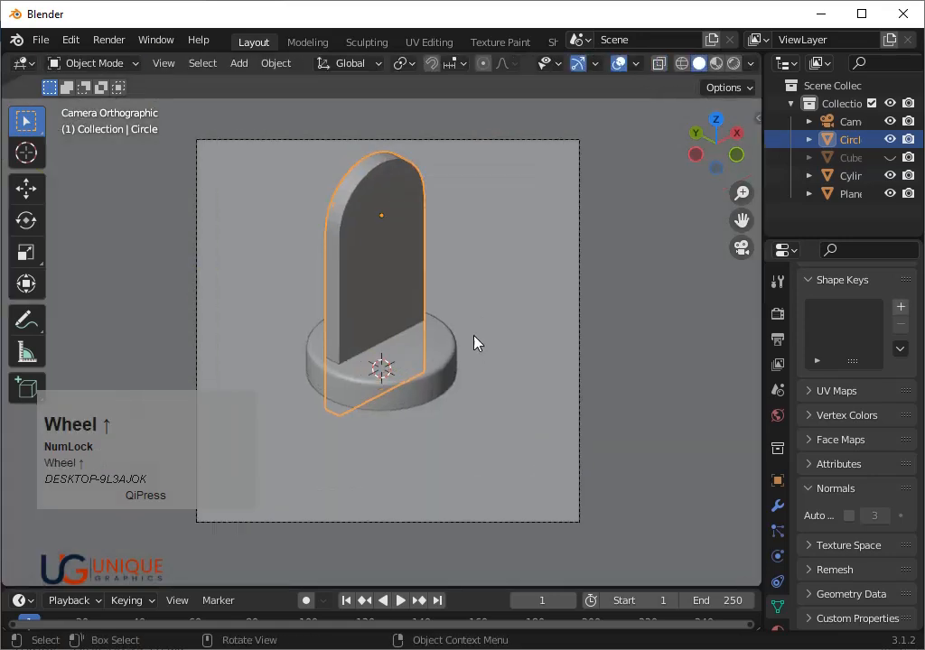
key("Tab")
left_click(334, 299)
key("Tab")
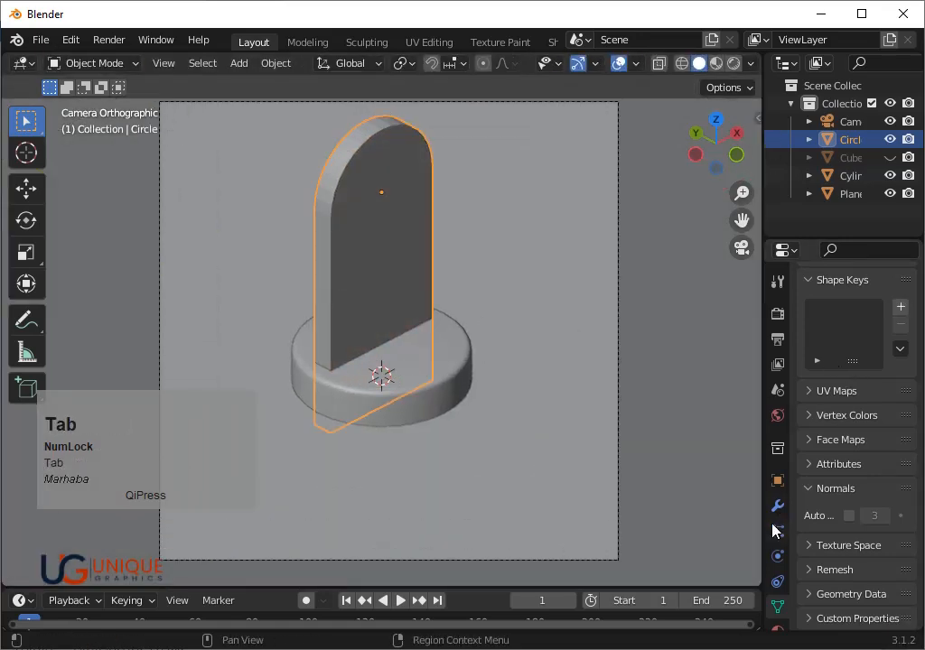
Add a Bevel modifier to the arch with 32 segments and an amount of 0.078 m, and apply the arch's scale.
left_click(776, 506)
left_click(856, 310)
left_click(633, 380)
key("ctrl+a")
left_click(450, 310)
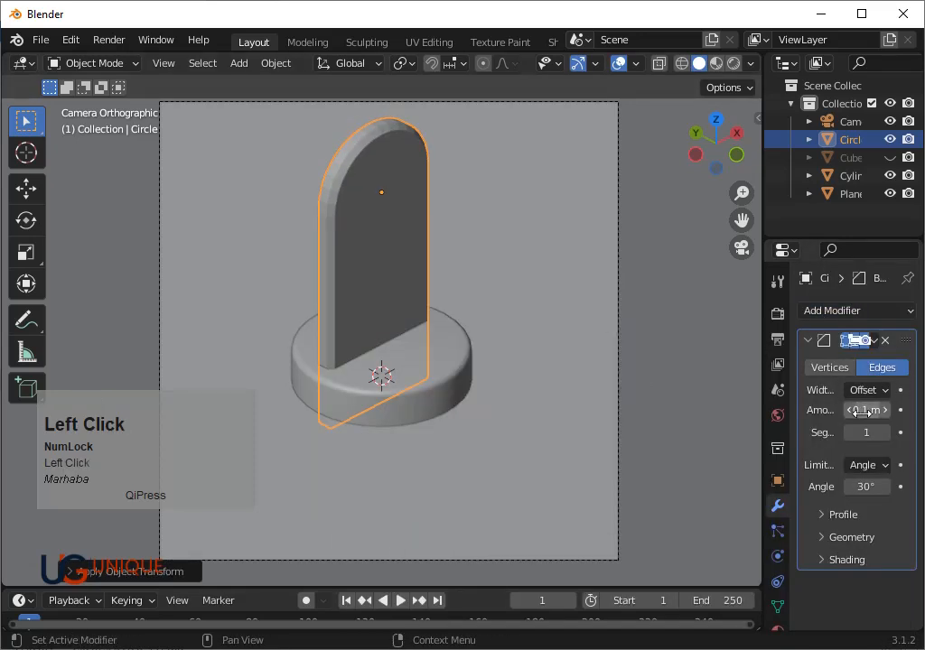
type("32")
key("Return")
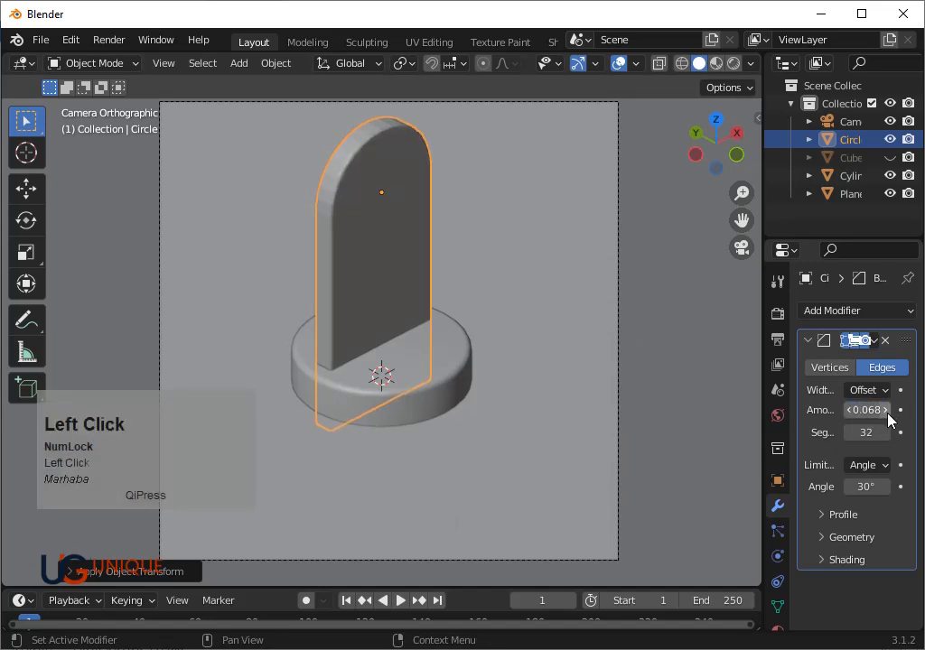
Thin the arch along the Y axis to about 0.93 and enable Auto Smooth for its normals.
key("s")
key("x")
key("y")
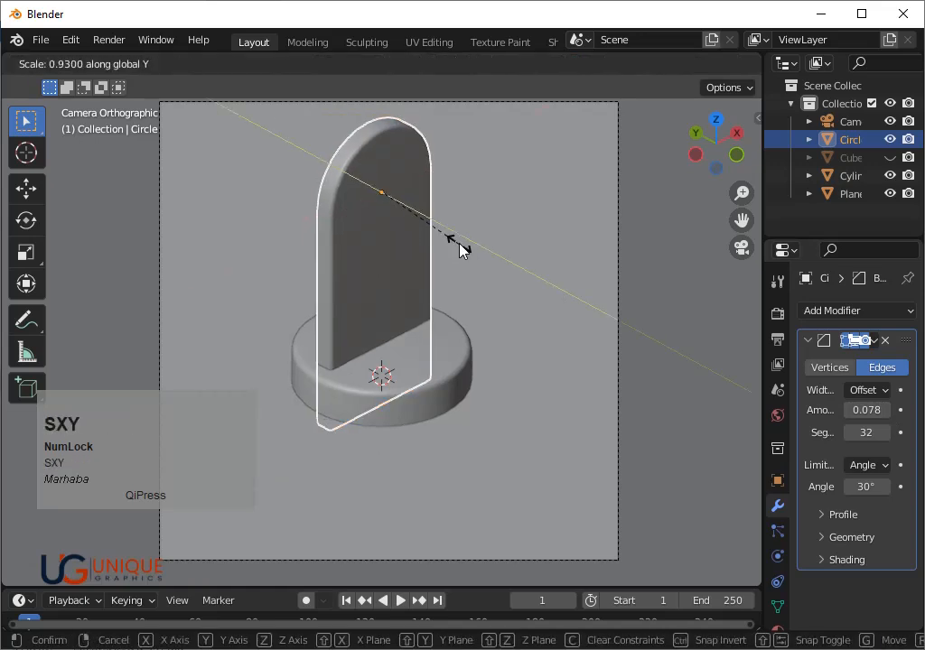
left_click(456, 240)
scroll(813, 542, "down", 3)
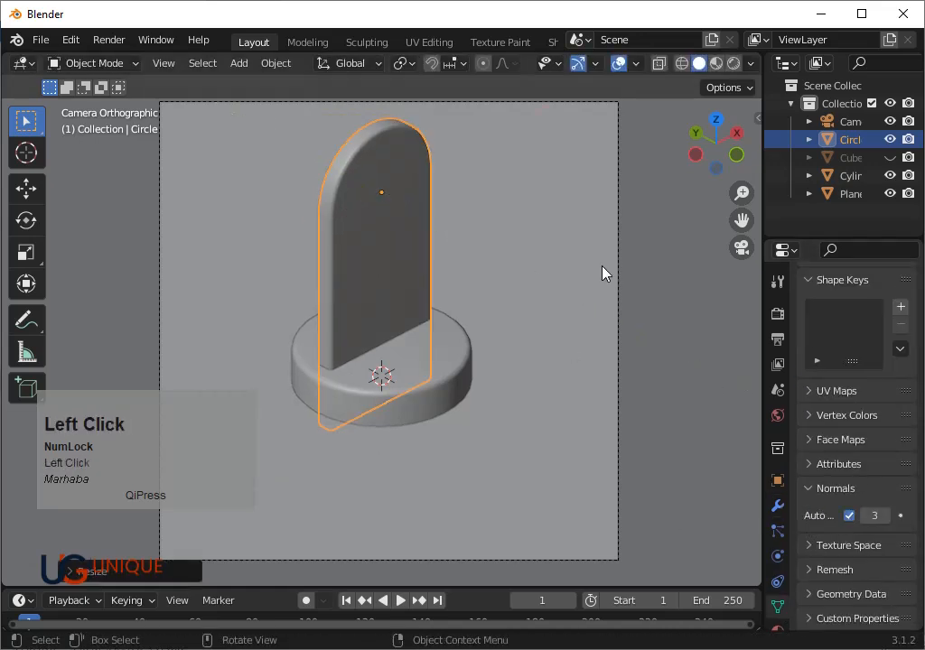
Move the arch back along the Y axis so it stands behind the cylinder.
key("g")
key("x")
key("y")
left_click(538, 180)
scroll(578, 191, "down", 2)
left_click_drag(739, 220, 756, 217)
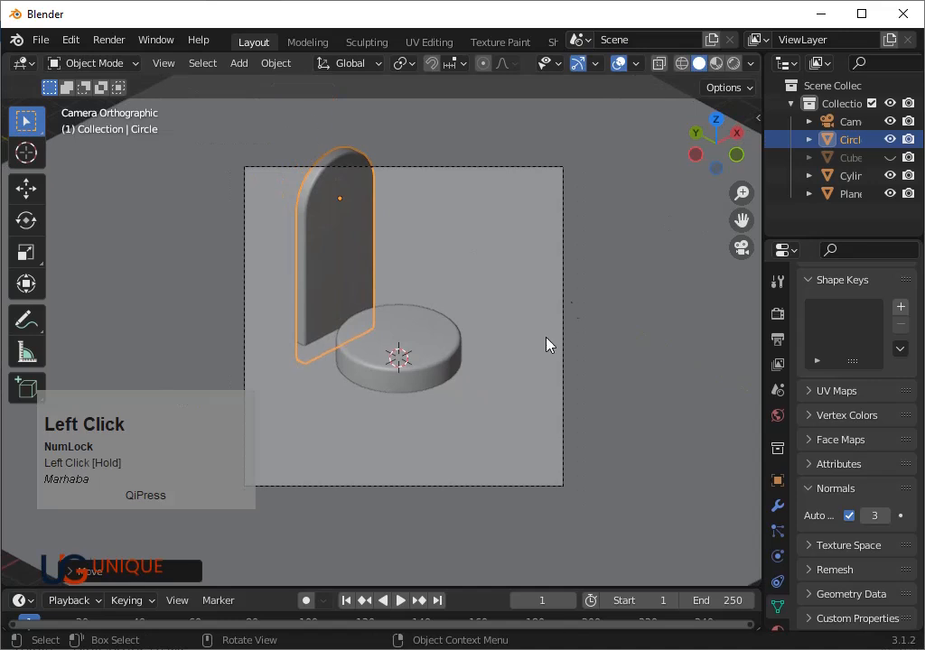
Move the camera so the whole arch and the cylinder fit inside the square frame.
left_click(471, 354)
left_click(564, 352)
key("g")
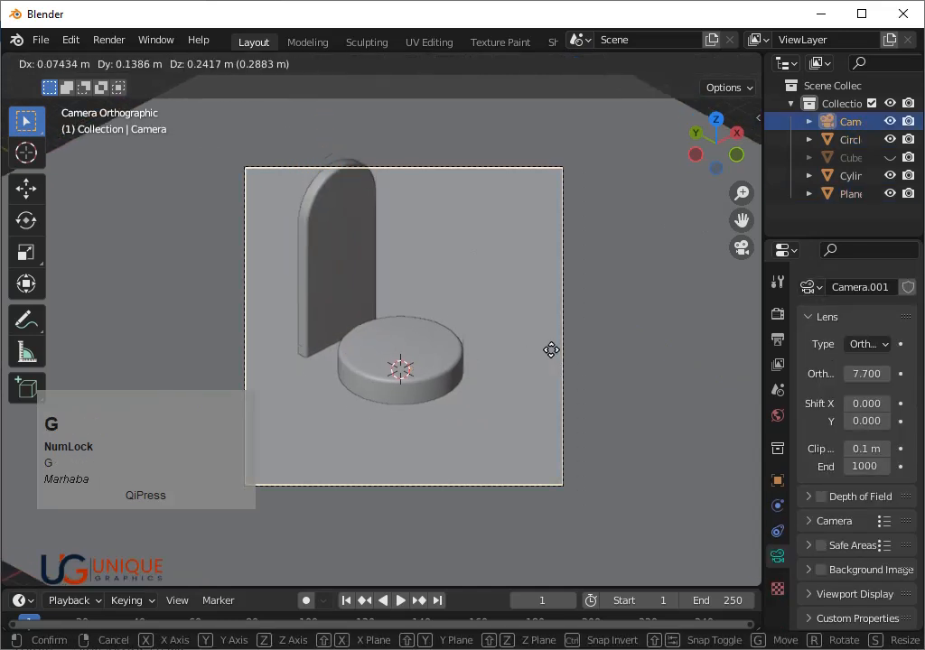
left_click(556, 308)
Scale the floor plane up further so it extends farther beyond the camera frame.
left_click(363, 276)
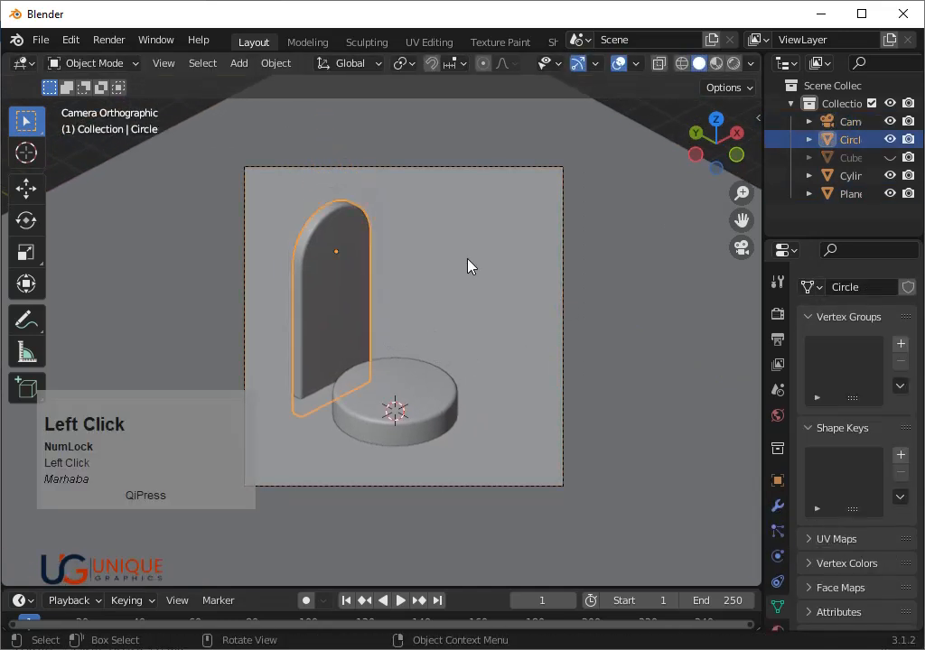
left_click(467, 262)
key("s")
left_click(532, 261)
Try to shift the arch along the X axis.
left_click(353, 277)
key("g")
key("x")
left_click(428, 284)
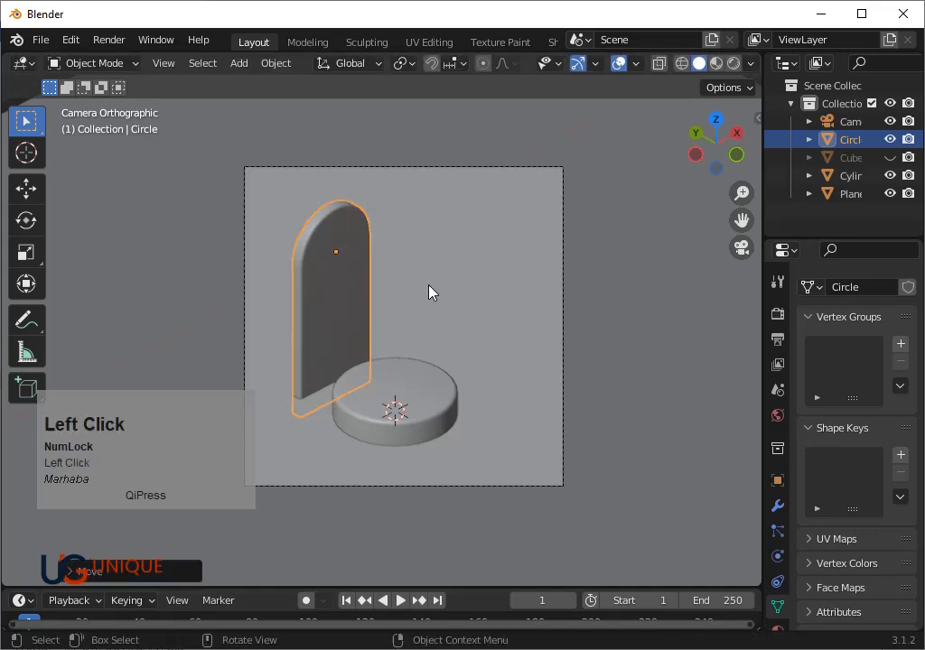
Raise the cylinder along the Z axis so more of its side shows above the floor.
left_click(429, 434)
key("g")
key("z")
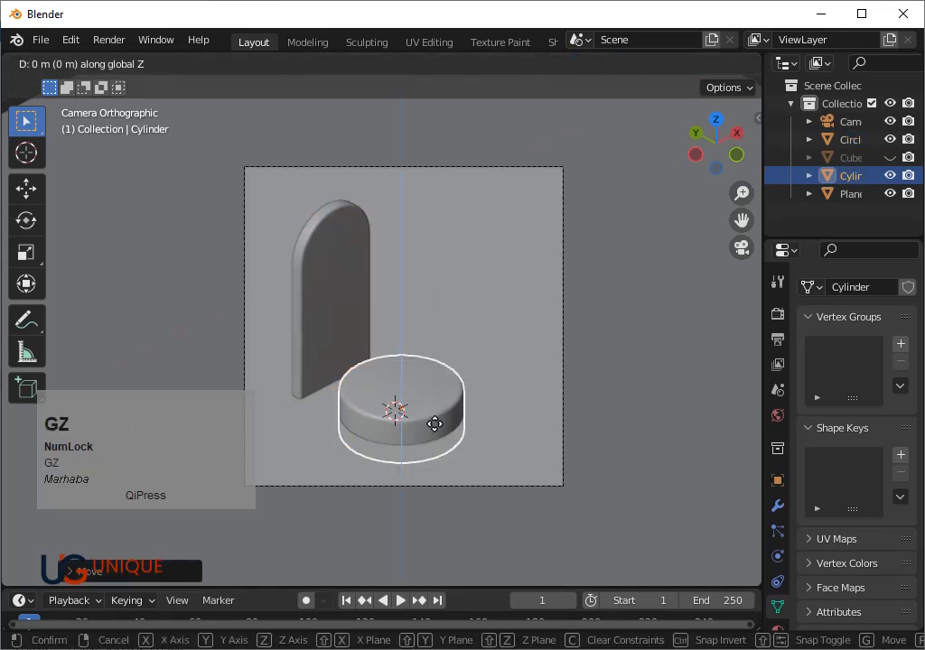
left_click(435, 409)
Realign the camera to a newly orbited viewing angle and reposition it so the arch and cylinder sit in the frame.
left_click(352, 318)
left_click_drag(718, 149, 588, 165)
key("ctrl+alt+KP_0")
scroll(447, 111, "down", 1)
left_click_drag(714, 176, 669, 159)
key("ctrl+alt+KP_0")
left_click(532, 412)
key("g")
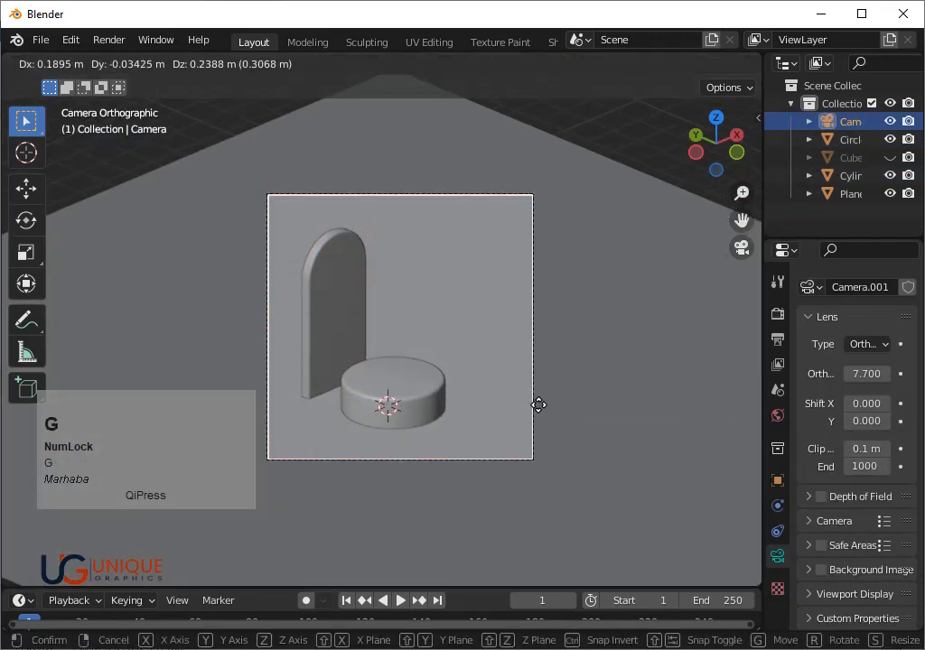
left_click(536, 398)
Select the arch behind the cylinder in the top orthographic view.
left_click(710, 115)
left_click(370, 285)
key("shift+d")
key("g")
left_click(439, 352)
left_click(149, 571)
left_click(232, 469)
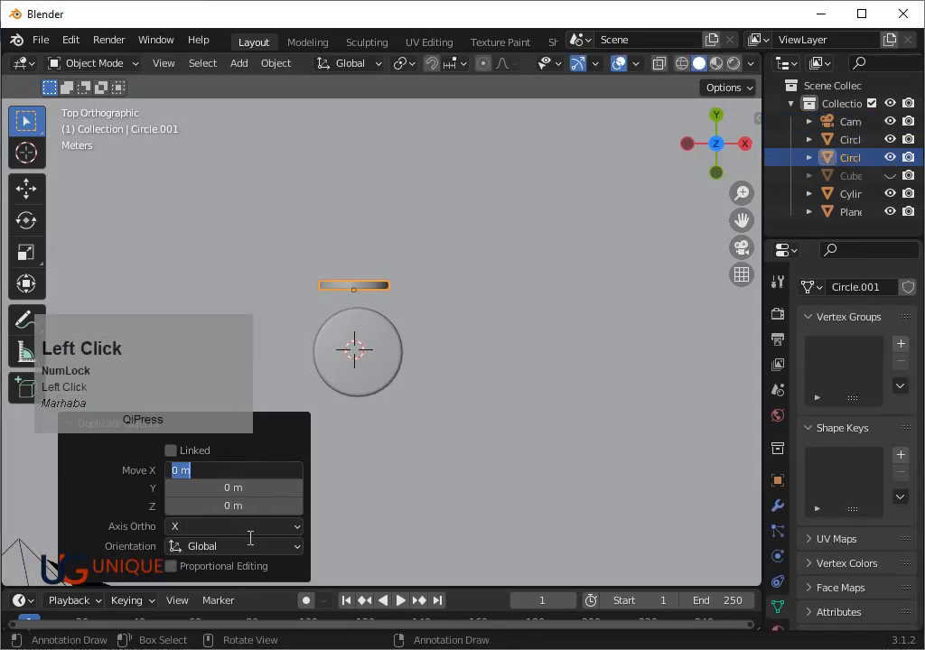
key("ctrl+z")
key("shift+d")
key("r")
left_click(360, 283)
key("9")
key("ctrl+z")
Duplicate the arch rotated 90° about Z, then move the copy about 2.56 m in X and -1.97 m in Y beside the cylinder.
key("shift+d")
key("r")
left_click(371, 361)
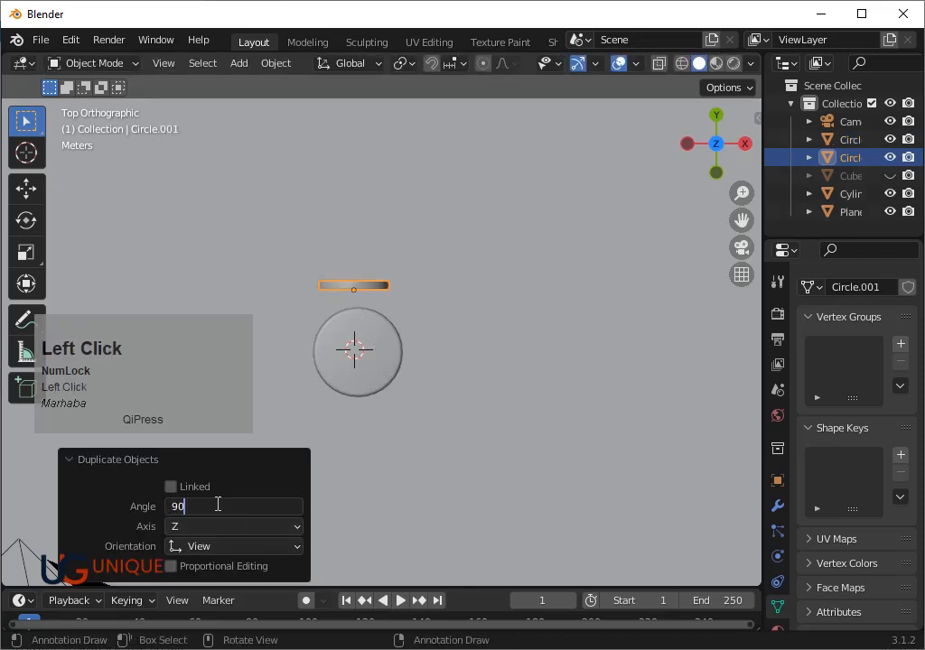
key("g")
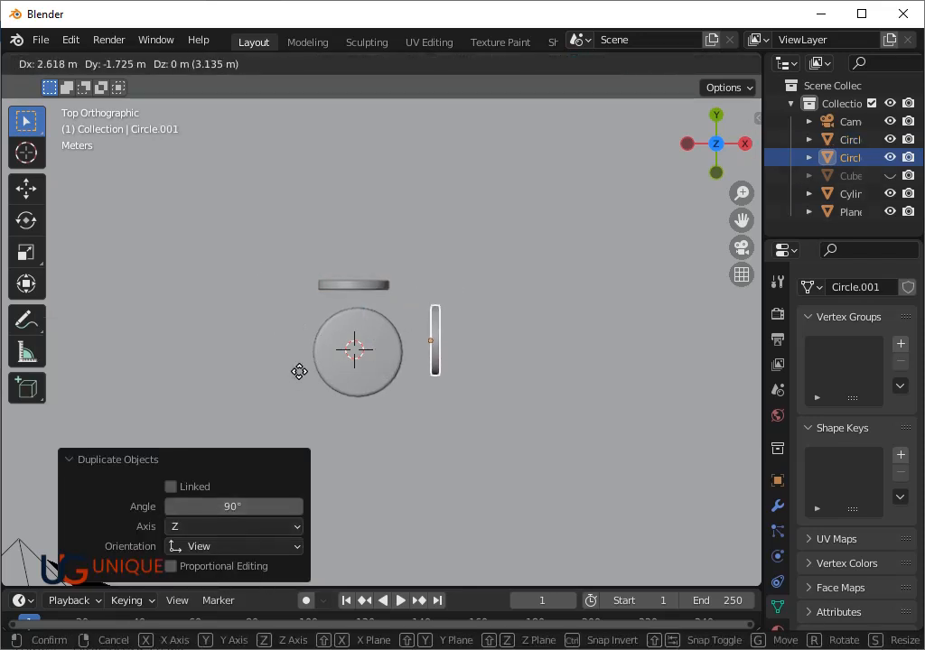
left_click(297, 378)
Duplicate the rotated arch about 0.71 m in X and -1.14 m in Y, and scale the copy to about 0.88 along X.
key("shift+d")
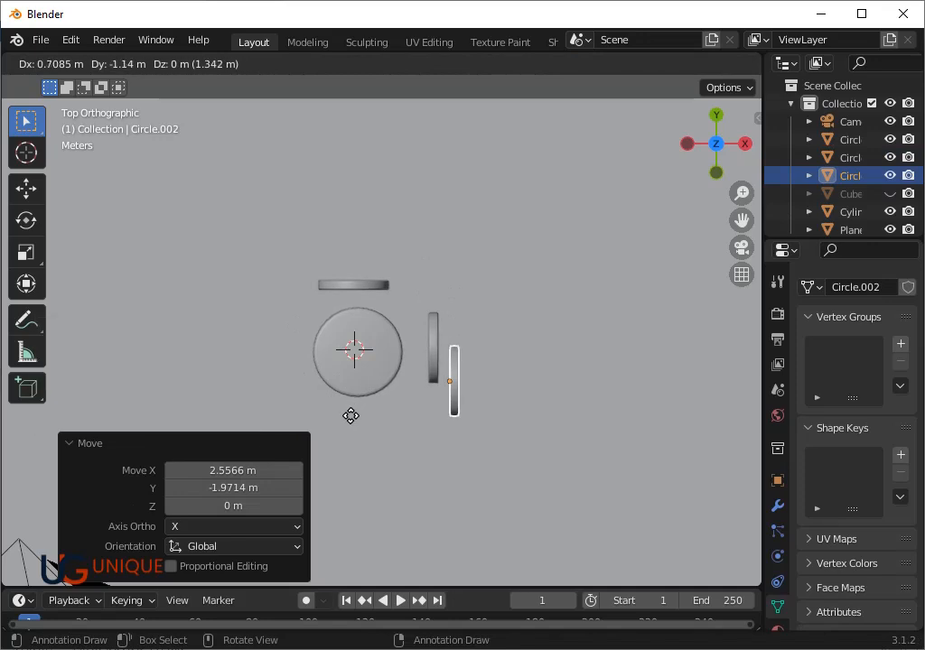
left_click(351, 416)
key("s")
key("x")
left_click(578, 394)
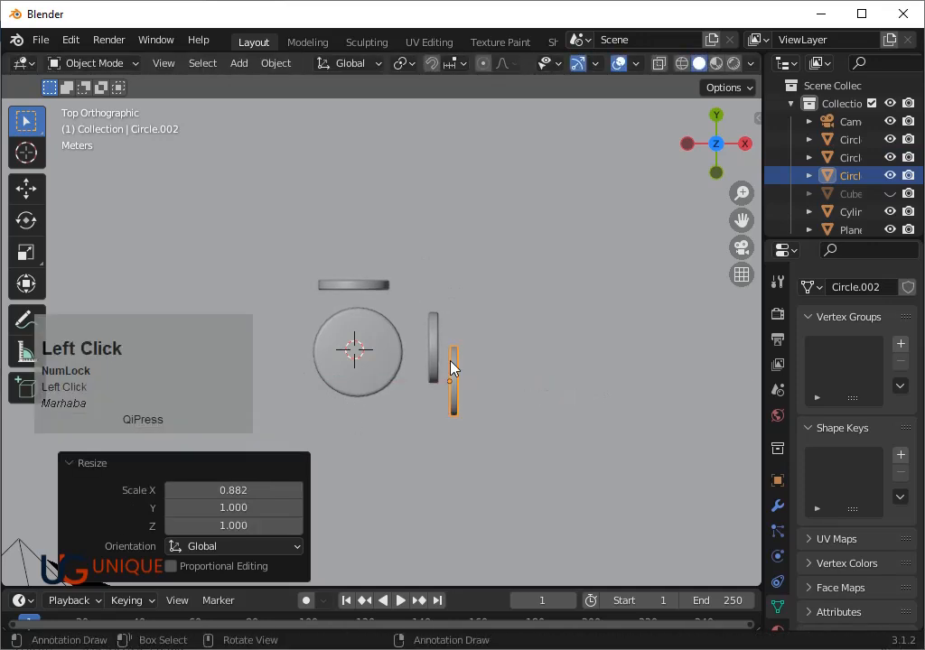
Thin the rotated arch nearest the cylinder by scaling it to about 0.91 along X.
left_click(434, 357)
key("s")
key("x")
left_click(526, 367)
In camera view, shift the outermost arch along X and about -0.13 m along Y, and lower it along Z.
key("KP_0")
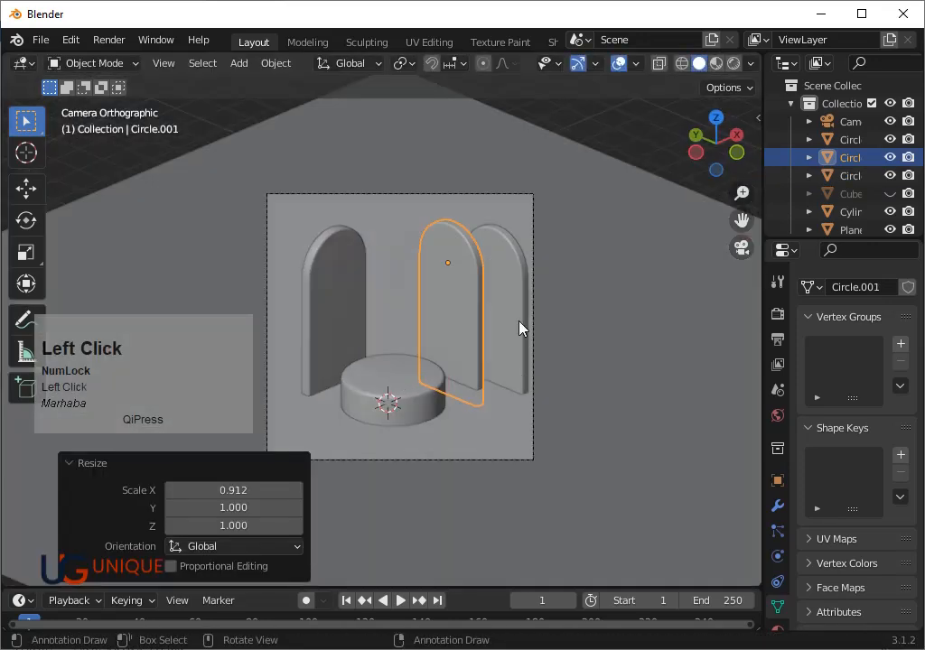
left_click(500, 330)
key("g")
key("x")
left_click(505, 338)
key("g")
key("y")
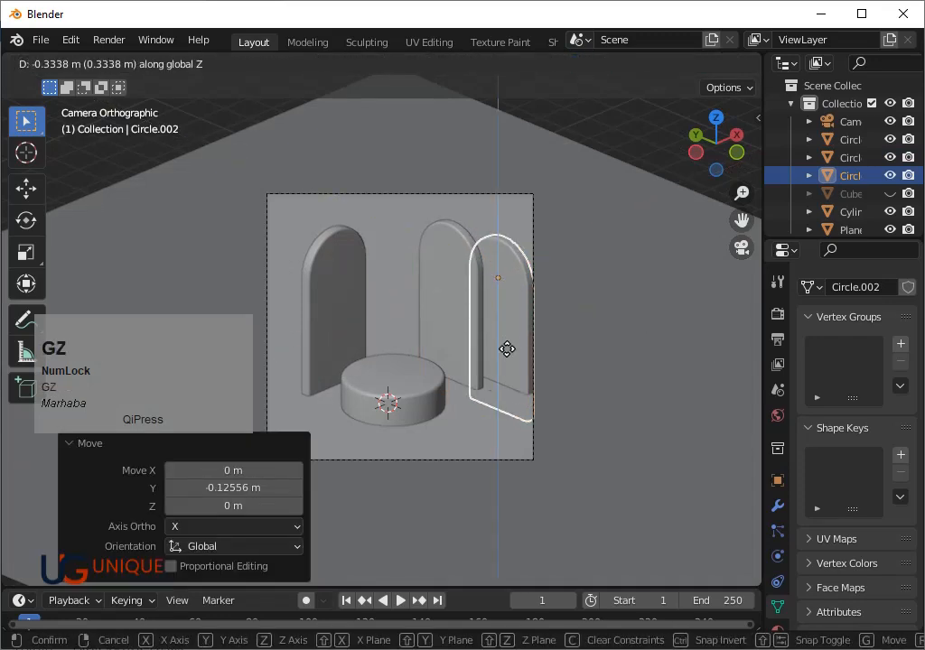
left_click(532, 364)
Narrow the outermost arch along Y and lower it further along Z so it stands shorter than its neighbour.
key("s")
key("x")
key("y")
left_click(539, 360)
key("g")
key("z")
left_click(561, 359)
left_click(572, 355)
scroll(554, 313, "up", 1)
left_click(530, 336)
scroll(543, 337, "down", 3)
scroll(432, 305, "up", 2)
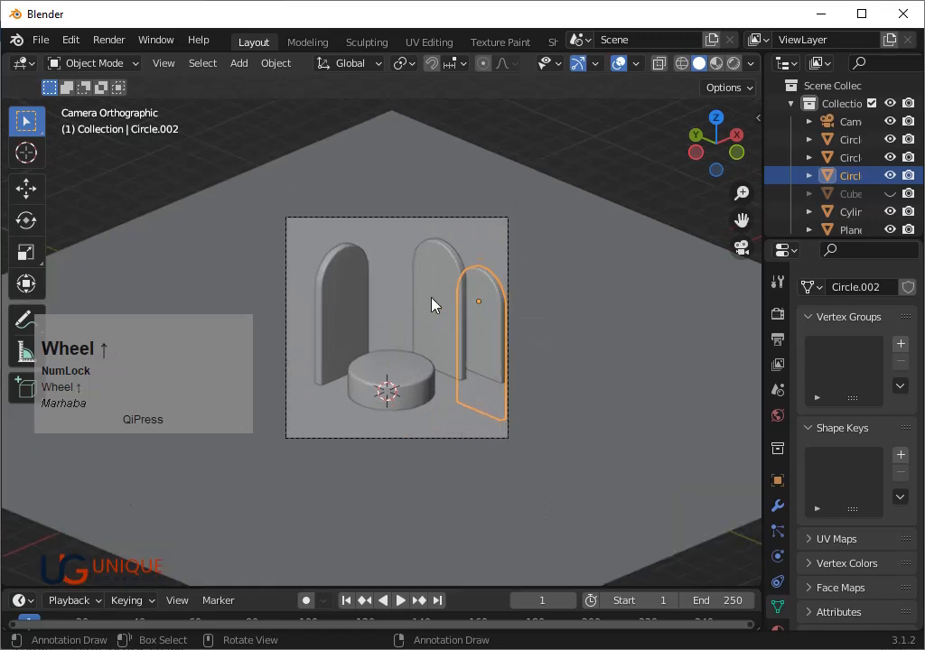
Lower the taller rotated arch slightly along Z and save the file as ball baskt3.blend.
left_click(431, 304, "shift")
key("g")
key("z")
left_click(516, 291)
key("ctrl+s")
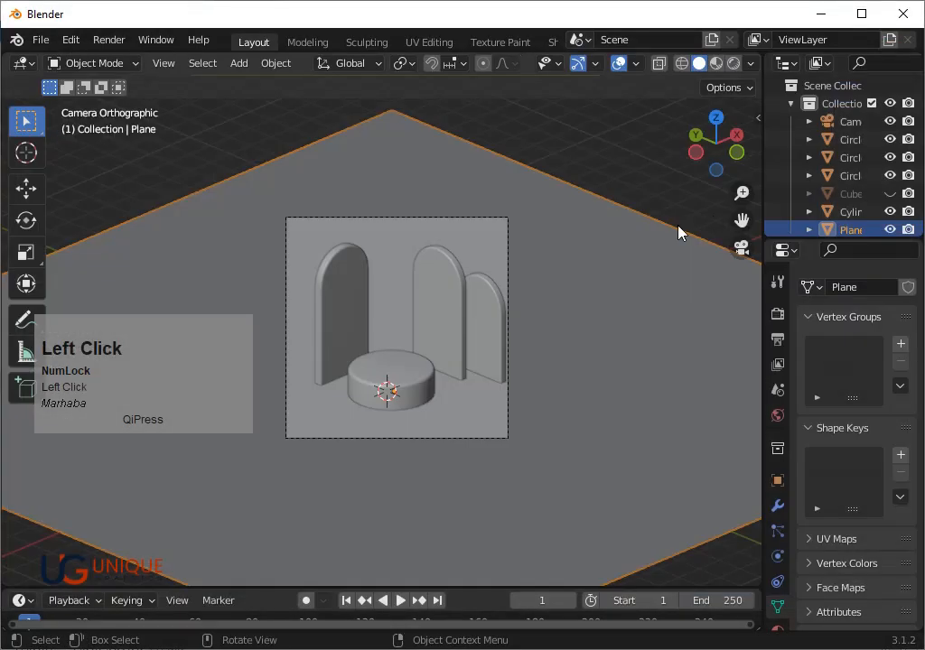
Reposition the camera so the three arches and the cylinder are centred in the square frame.
scroll(528, 483, "up", 1)
left_click(530, 489)
key("g")
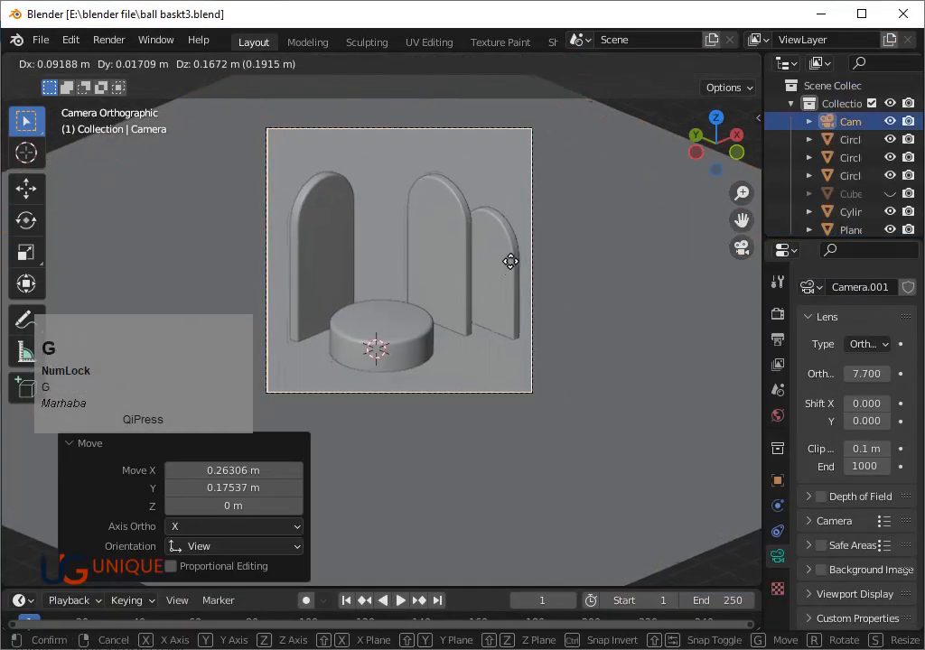
left_click(507, 268)
Duplicate the cylinder about 1.14 m in X and -2.71 m in Y, and shrink the copy to about 0.6.
left_click(398, 333)
left_click(717, 117)
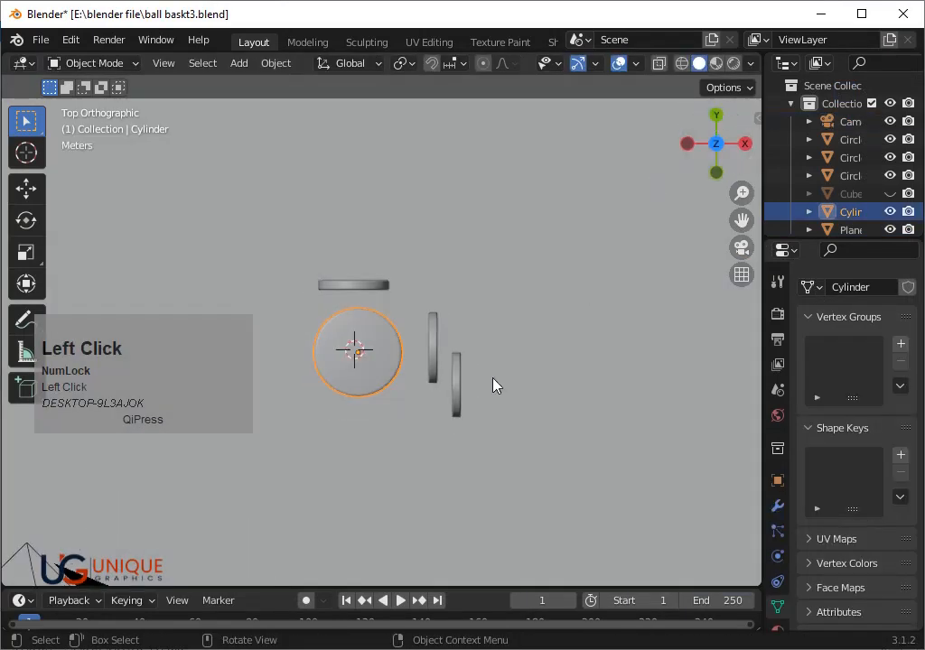
key("shift+d")
left_click(538, 461)
key("s")
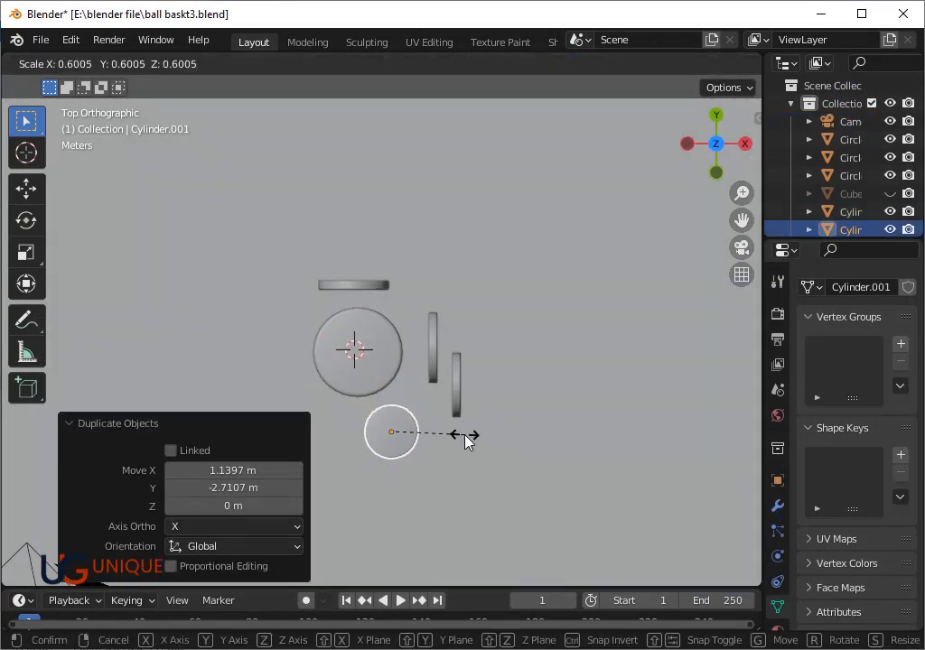
left_click(465, 438)
In camera view, move the small cylinder along Z and Y so it rests beside the large one.
key("KP_0")
key("g")
key("z")
left_click(499, 387)
key("g")
key("y")
left_click(497, 373)
key("g")
left_click(497, 367)
Flatten the small cylinder into a low disc by scaling it along Z.
key("s")
key("z")
left_click(498, 385)
Adjust the floor positions of the large and small cylinders from the top view.
scroll(498, 385, "up", 3)
left_click(401, 331)
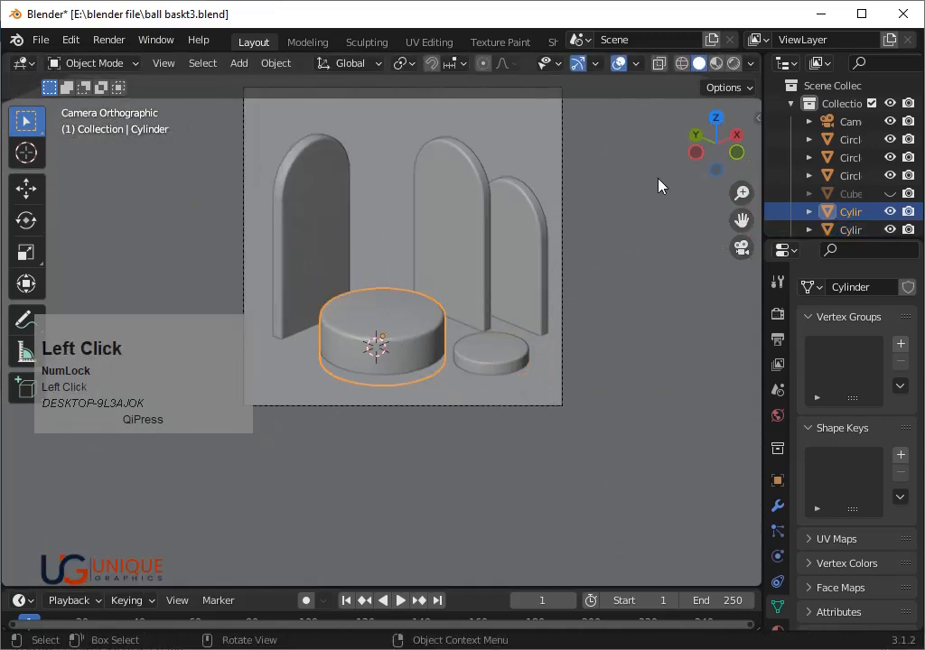
left_click(717, 117)
key("g")
left_click(396, 325)
left_click(413, 418)
key("g")
left_click(418, 418)
Shift the large cylinder about -0.18 m in Y, nudge it slightly in camera view, and save the file.
left_click(372, 345)
key("g")
left_click(373, 346)
key("KP_0")
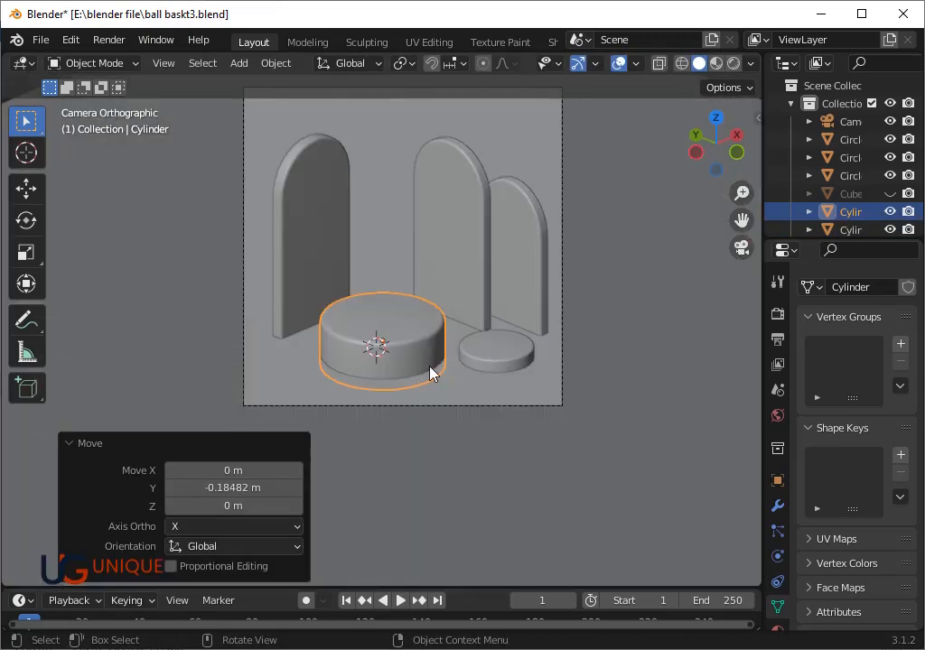
key("g")
left_click(423, 362)
key("ctrl+s")
Snap the 3D cursor to the small cylinder.
scroll(411, 365, "down", 1)
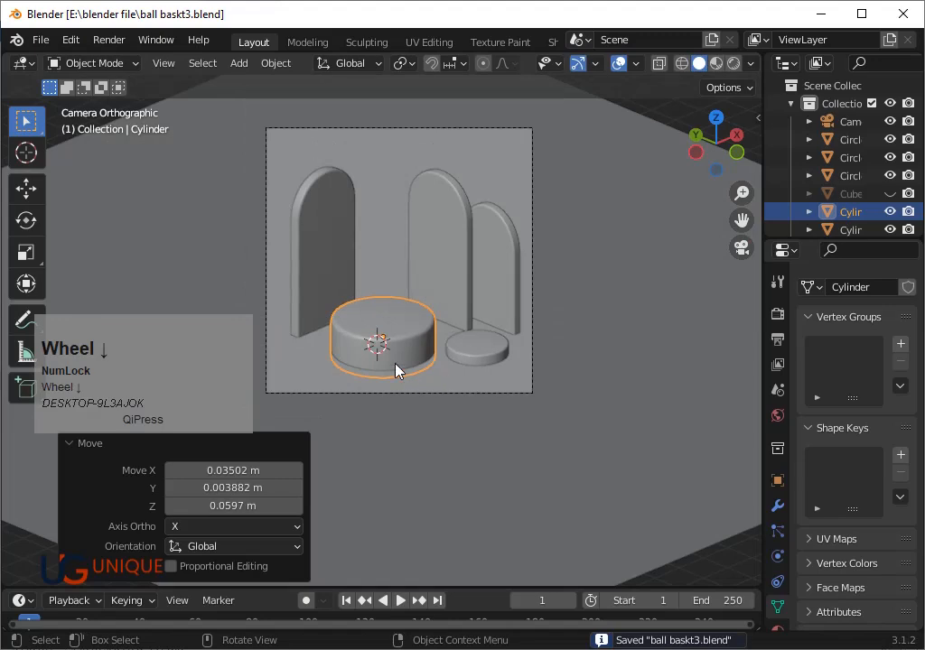
left_click(476, 352)
key("shift+s")
left_click(516, 404)
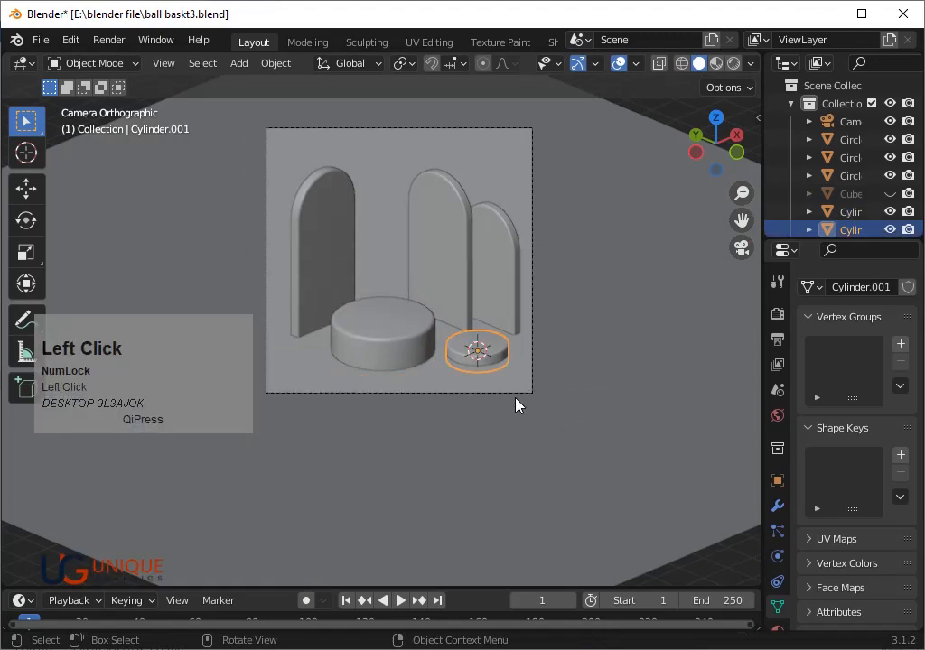
Add a UV sphere at the 3D cursor and scale it to about 0.81.
key("shift+a")
left_click(424, 281)
left_click(578, 334)
key("s")
left_click(526, 392)
Raise the sphere along Z above the small cylinder and adjust its scale.
key("g")
key("z")
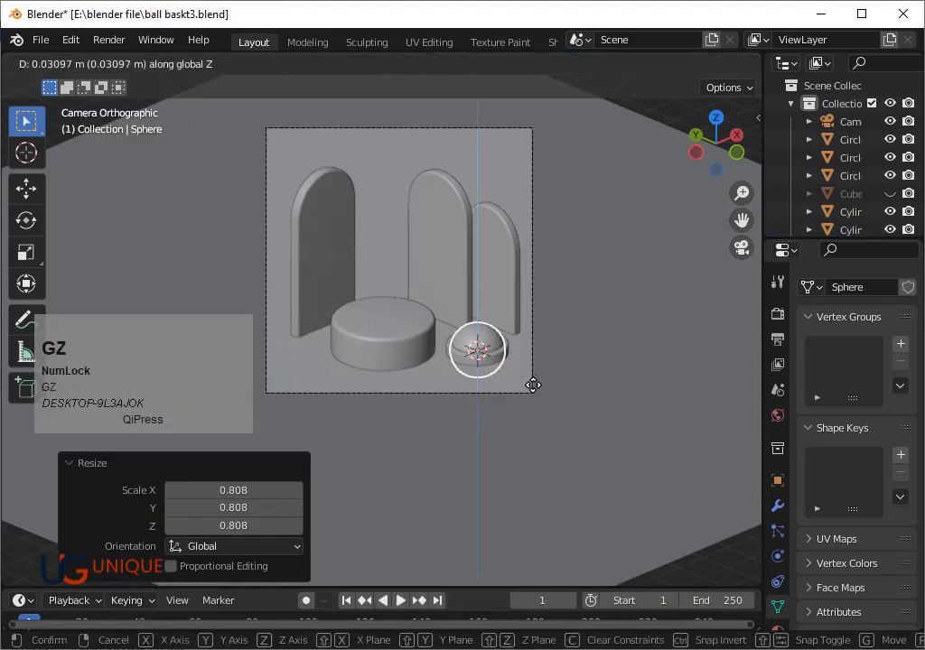
left_click(533, 374)
key("s")
left_click(543, 383)
Adjust the small cylinder's height position and thickness along the Z axis beneath the sphere.
left_click(492, 358)
key("g")
key("z")
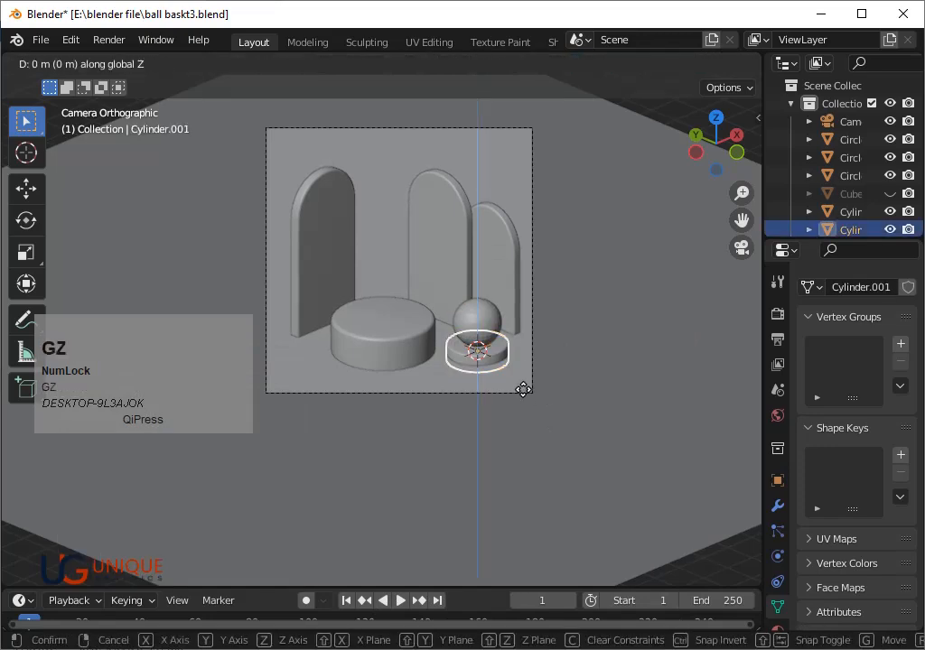
left_click(522, 392)
key("s")
key("z")
left_click(518, 390)
Lower the sphere about 0.09 m along Z onto the small cylinder and enlarge it slightly.
left_click(482, 316)
key("g")
key("z")
left_click(532, 373)
key("s")
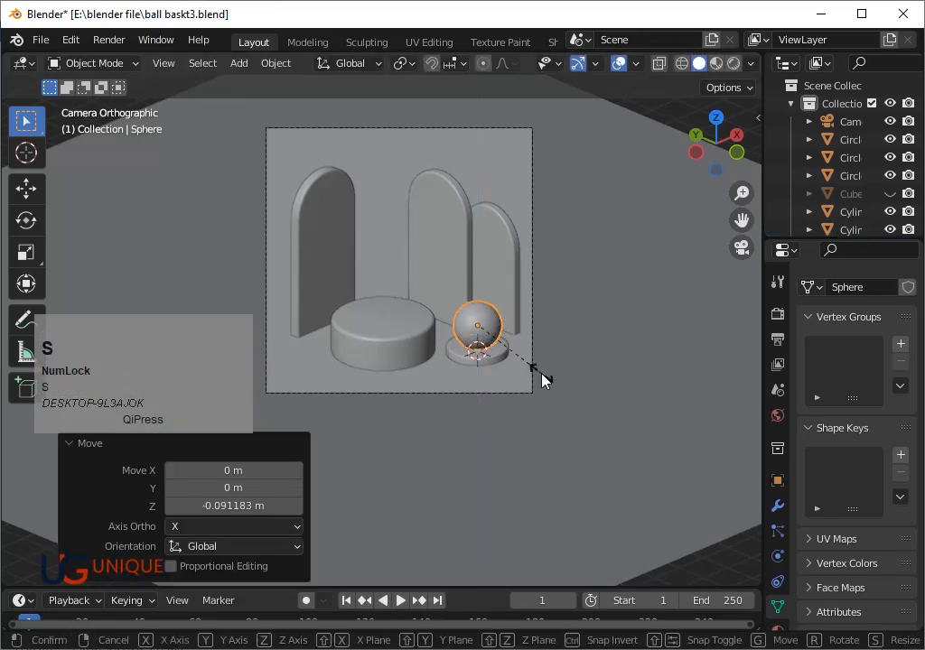
left_click(543, 379)
Add a level 3 subdivision surface to the sphere.
key("ctrl+3")
left_click(557, 322)
left_click(494, 318)
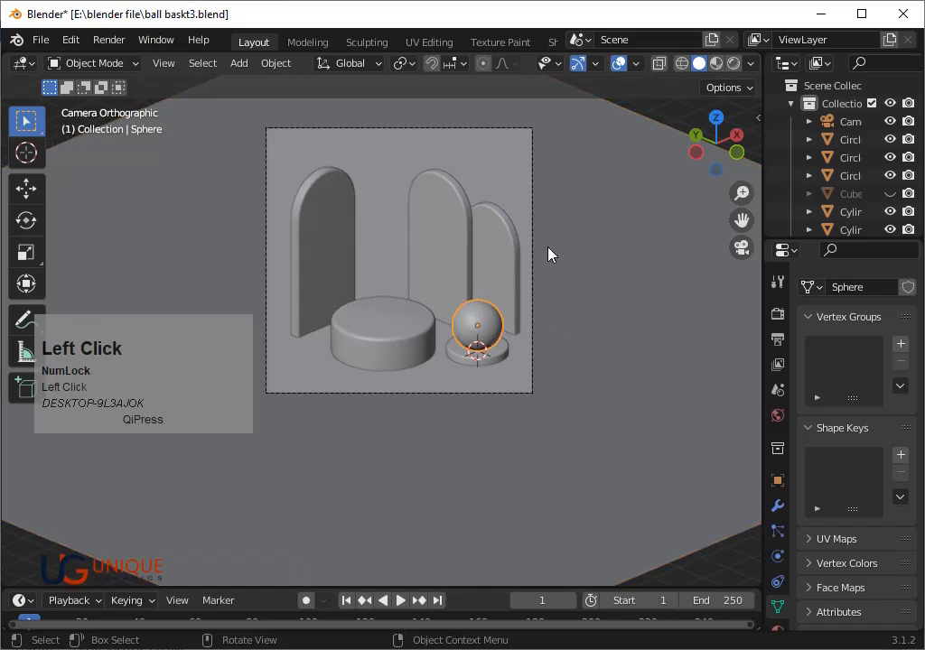
From the top view, duplicate the sphere twice, placing one copy beside the large cylinder and one behind the rotated arches.
left_click(715, 118)
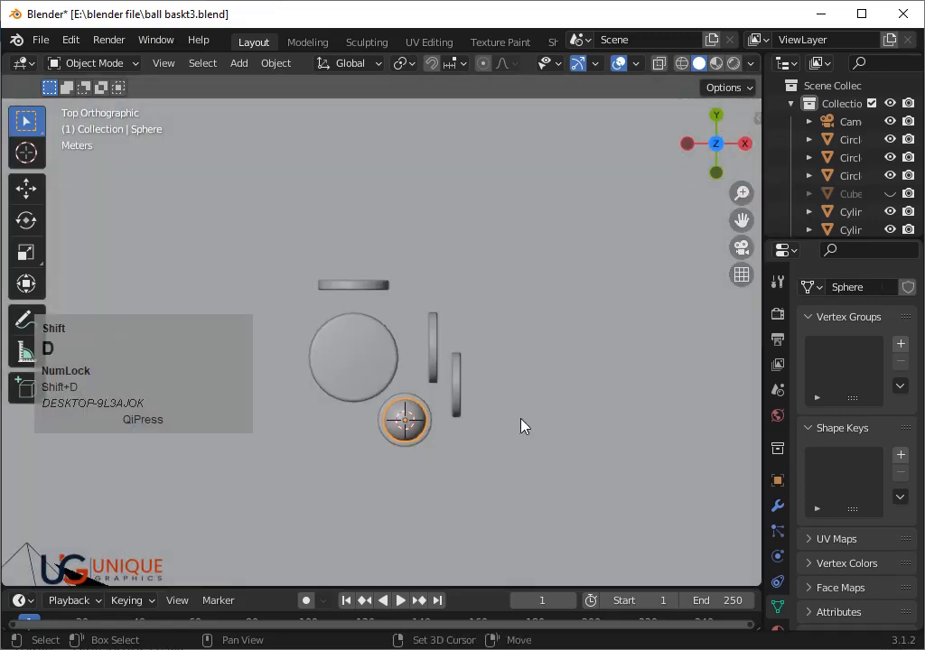
key("shift+d")
left_click(407, 314)
key("shift+d")
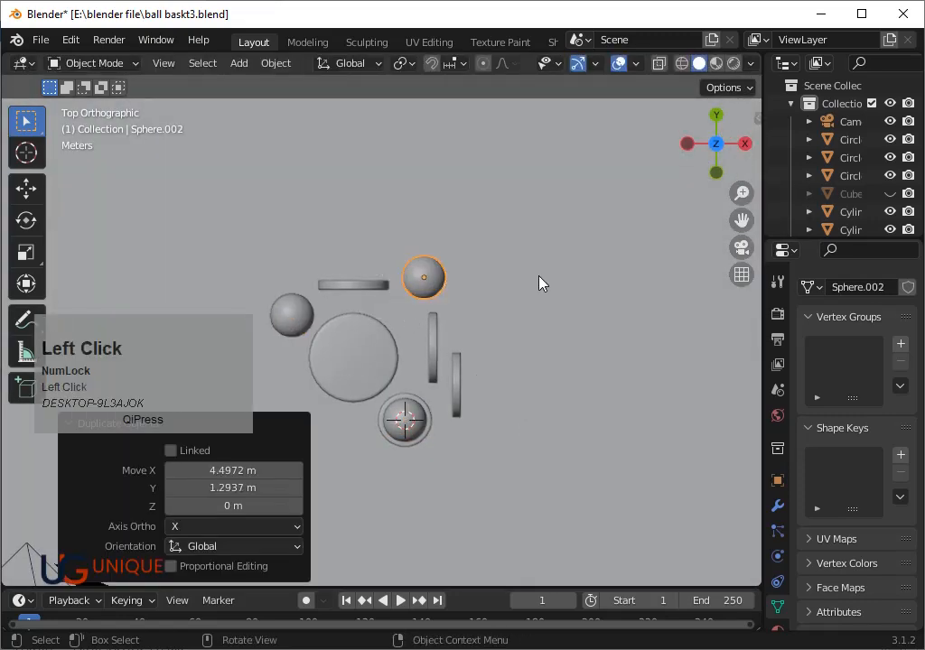
left_click(539, 275)
Enlarge the sphere behind the arches and shift it slightly into place.
key("s")
left_click(595, 279)
key("g")
left_click(521, 301)
key("s")
left_click(292, 326)
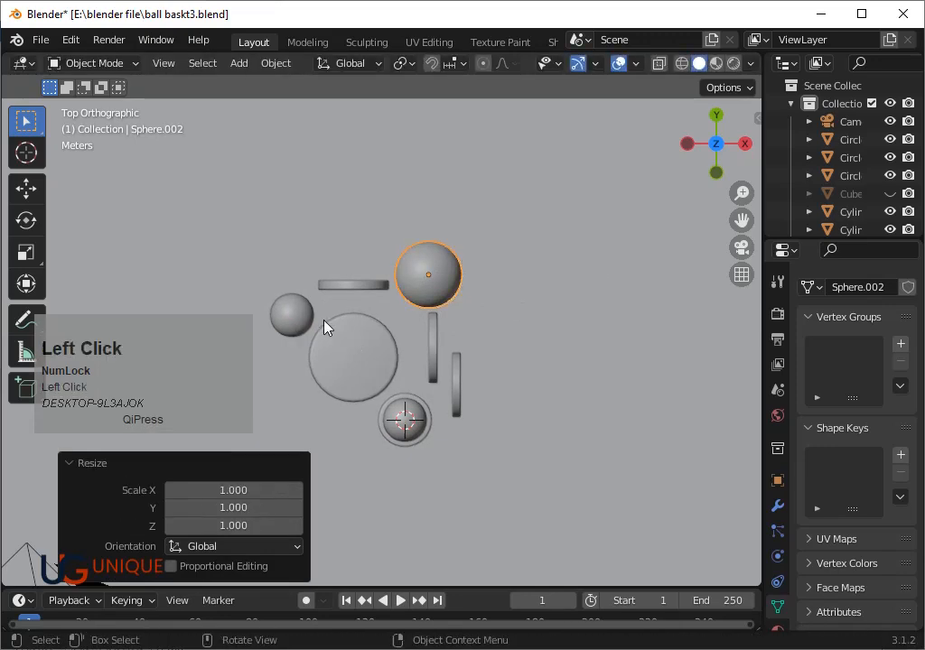
Resize the sphere beside the large cylinder so it is slightly smaller.
left_click(299, 320)
key("s")
left_click(374, 363)
Select both duplicated spheres and display the scene as wireframe in the front view.
left_click(420, 287)
left_click(299, 329, "shift")
left_click(715, 173)
scroll(528, 331, "up", 3)
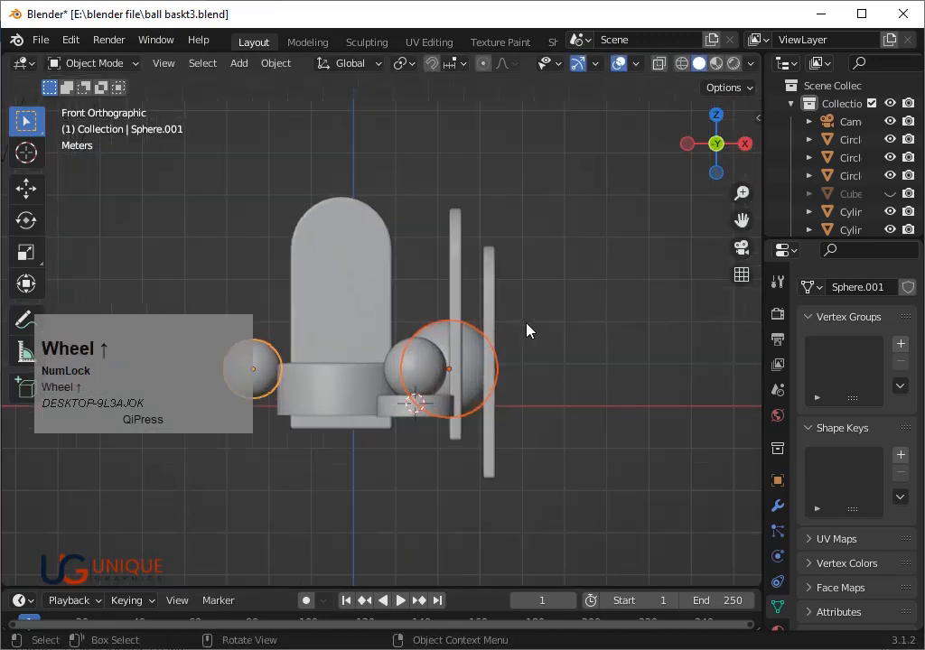
key("shift+z")
scroll(388, 381, "down", 2)
Lower the sphere beside the large cylinder about 0.16 m along Z so it rests on the floor plane.
left_click(587, 343)
left_click_drag(742, 220, 787, 218)
left_click_drag(128, 340, 138, 440)
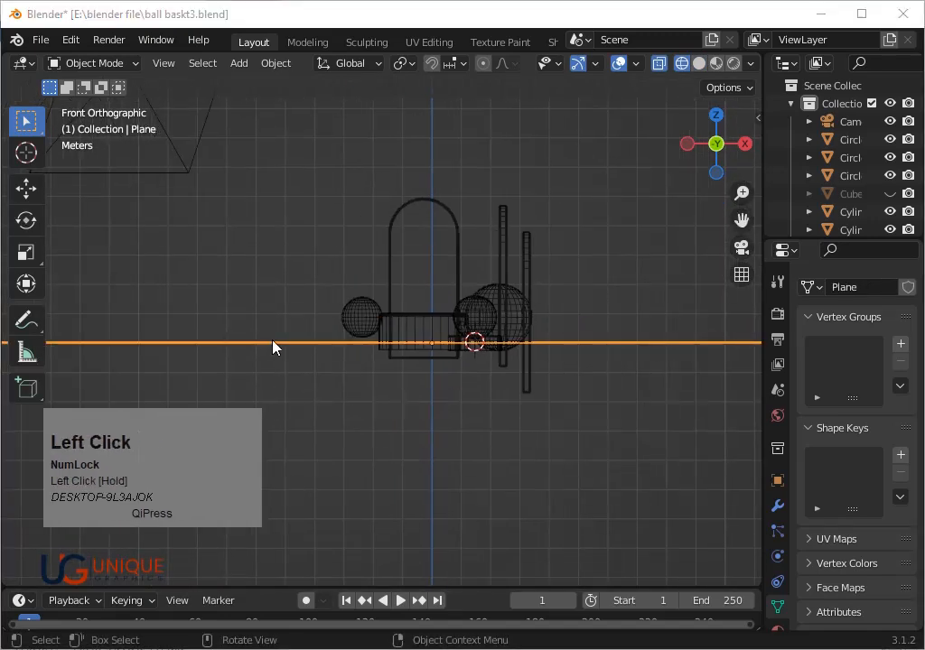
scroll(306, 326, "up", 3)
left_click(310, 324)
key("g")
key("z")
left_click(312, 335)
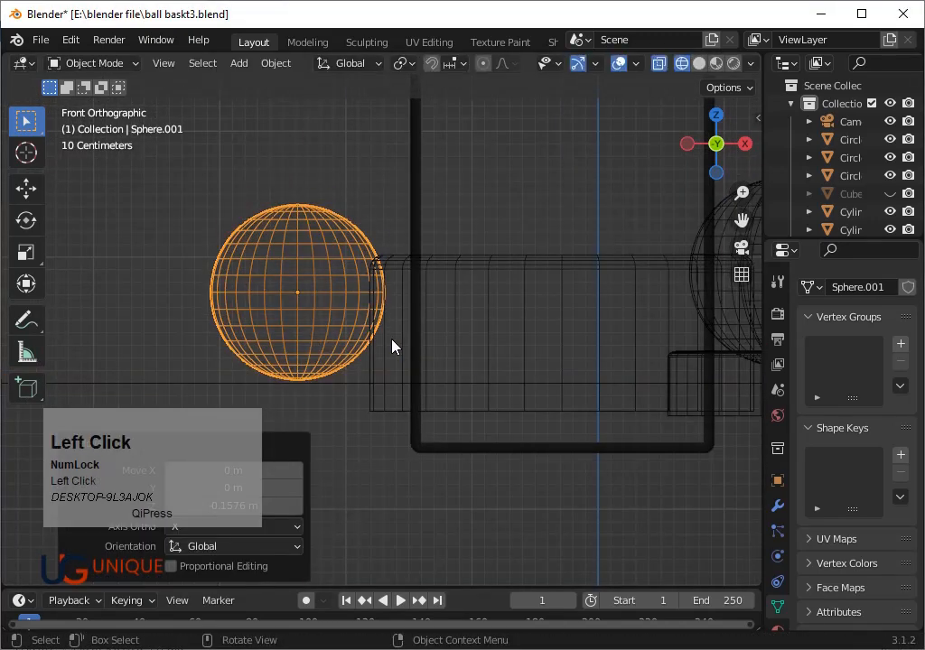
Scale the sphere behind the arches to about 0.88 and raise it about 0.19 m along Z in front view.
scroll(519, 314, "down", 4)
left_click(610, 325)
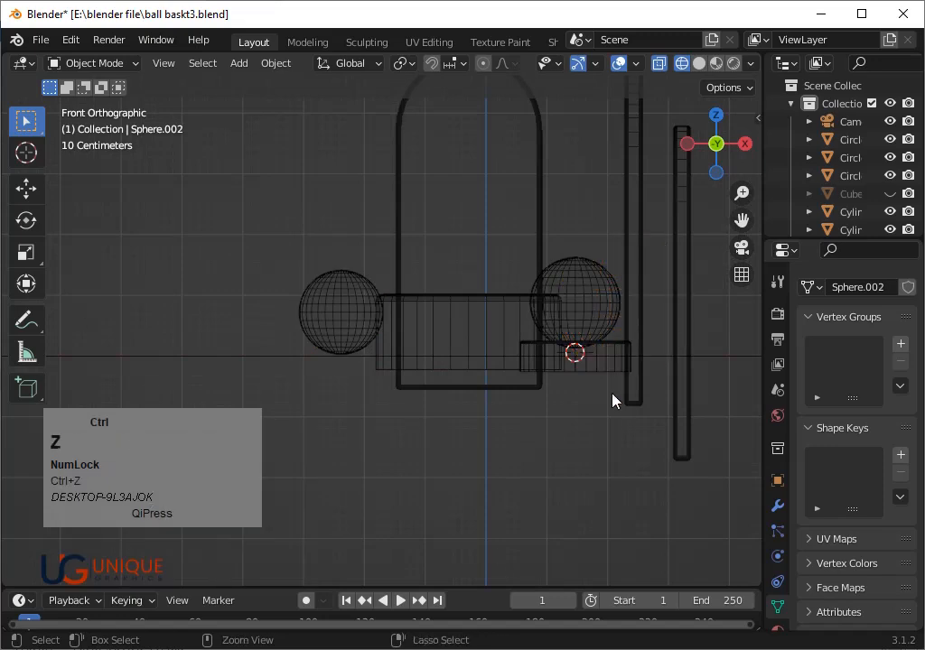
key("s")
left_click(611, 384)
key("g")
key("z")
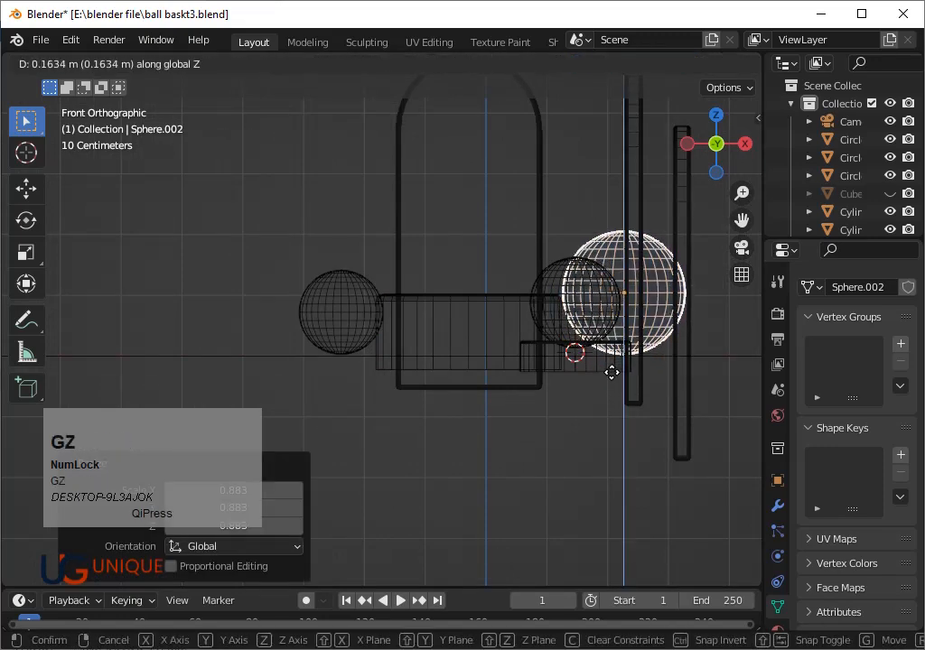
left_click(612, 371)
Show the scene shaded through the camera and shift the sphere behind the arches slightly along X.
key("KP_0")
key("shift+z")
key("shift+z")
key("g")
key("y")
key("x")
left_click(419, 316)
left_click(627, 312)
scroll(635, 308, "down", 2)
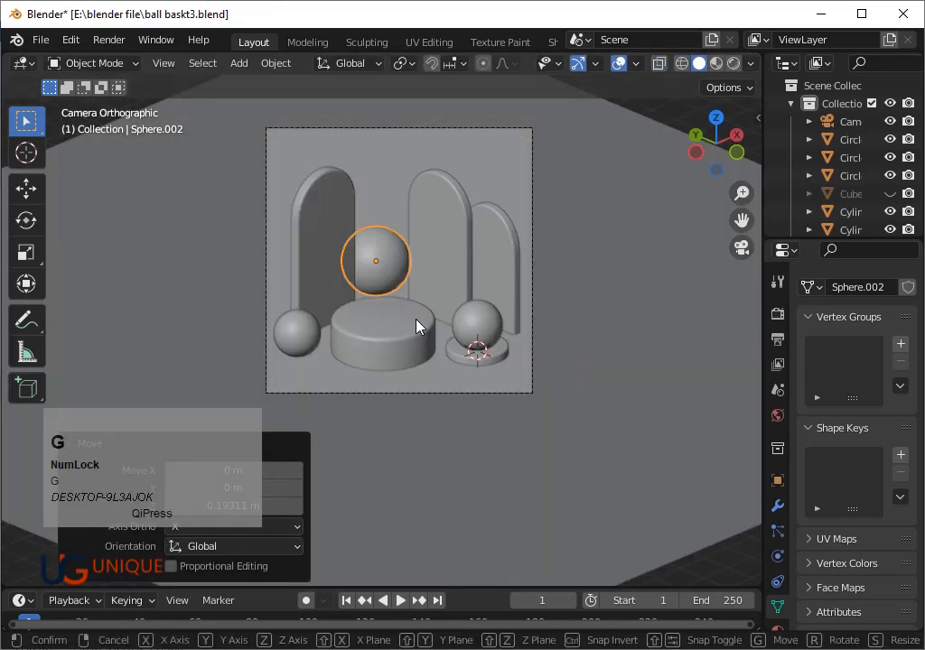
scroll(636, 314, "up", 3)
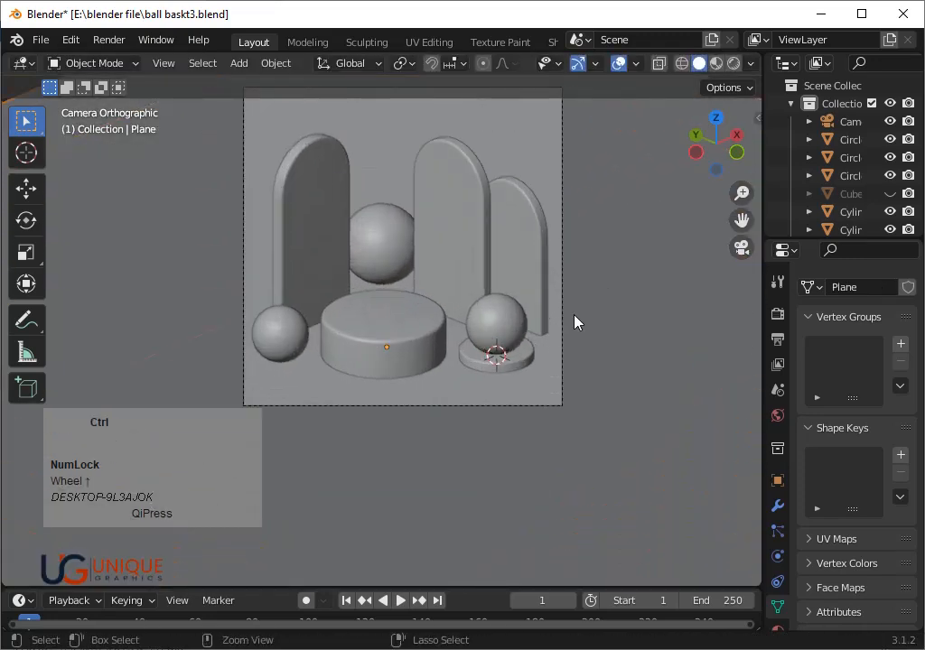
In top view, move the sphere beside the large cylinder about 0.04 m in X and -0.33 m in Y, and save the file.
key("KP_7")
key("g")
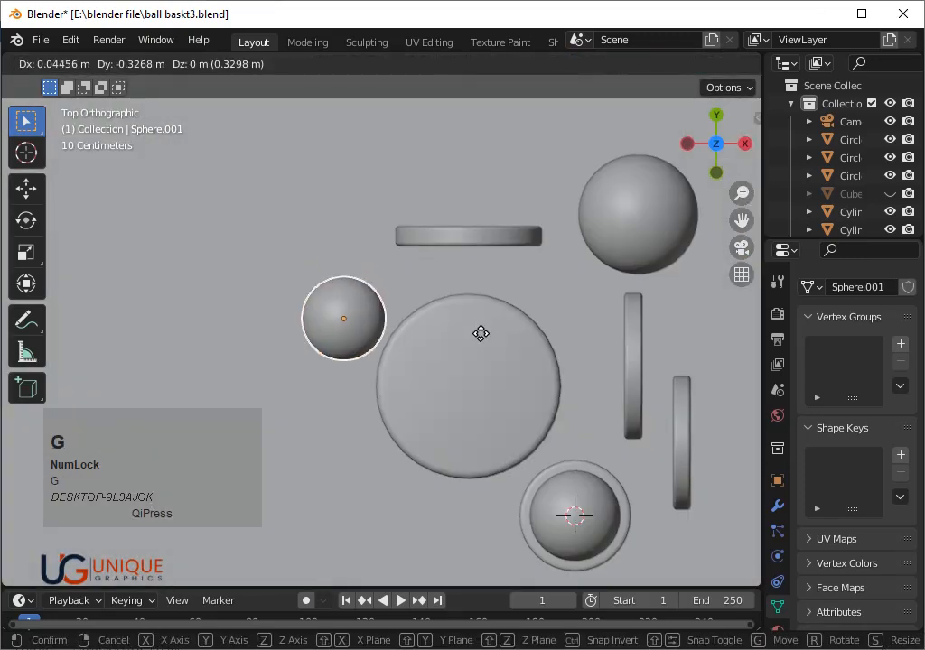
left_click(480, 333)
key("ctrl+s")
left_click(481, 340)
key("ctrl+3")
key("ctrl+z")
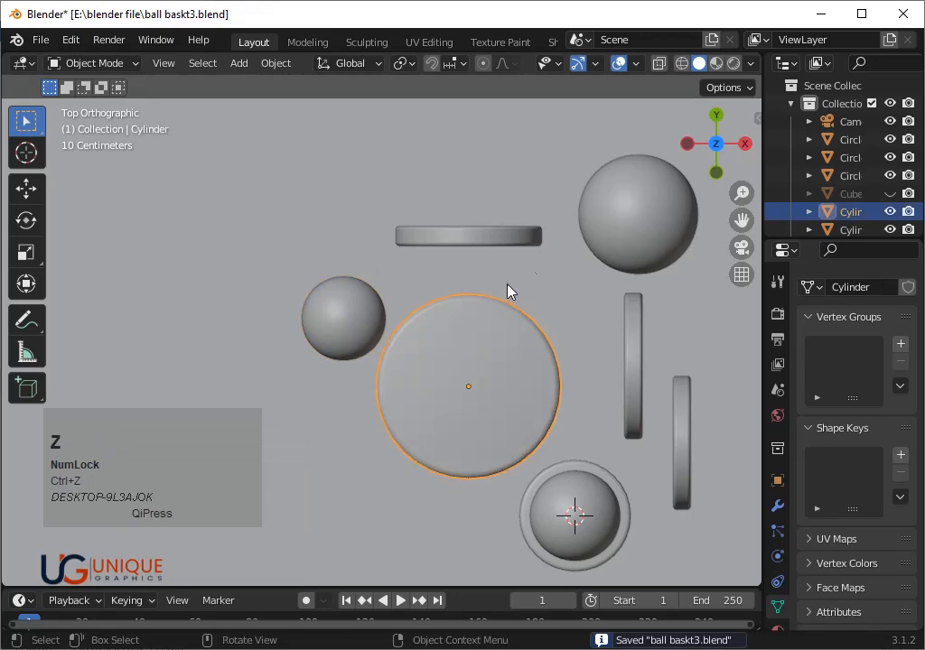
Reposition the sphere beside the large cylinder once more in top view and save the file.
key("ctrl+s")
key("KP_0")
key("KP_7")
key("g")
left_click(419, 308)
key("ctrl+s")
In camera view, scale the sphere beside the large cylinder to 0.865 and lower it along Z toward the floor.
key("KP_0")
key("g")
key("y")
key("x")
key("s")
left_click(375, 427)
key("g")
key("z")
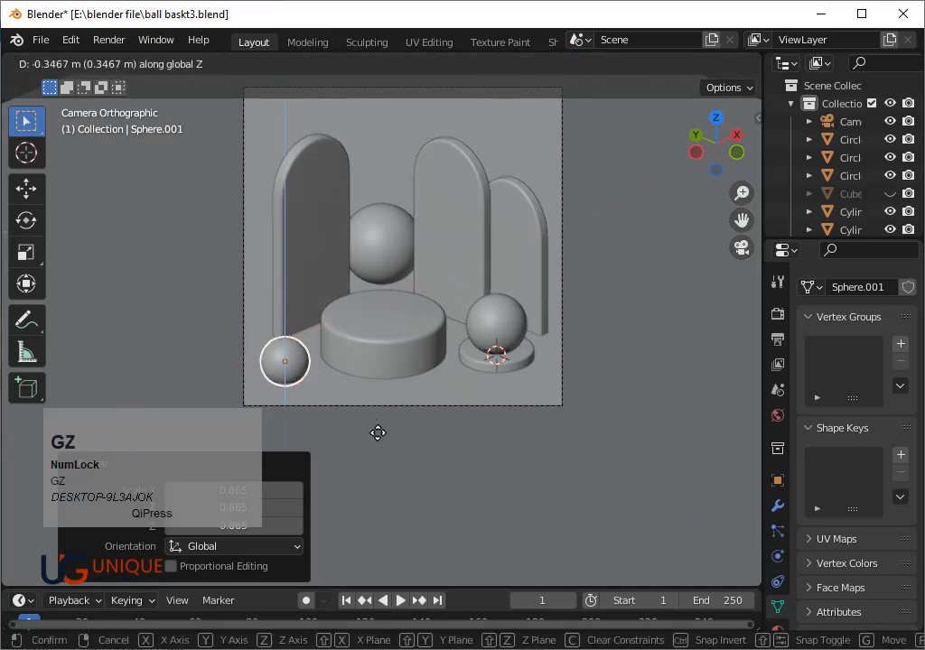
left_click(376, 427)
Nudge the small sphere into place on the floor in camera view and save the file.
left_click(462, 437)
key("g")
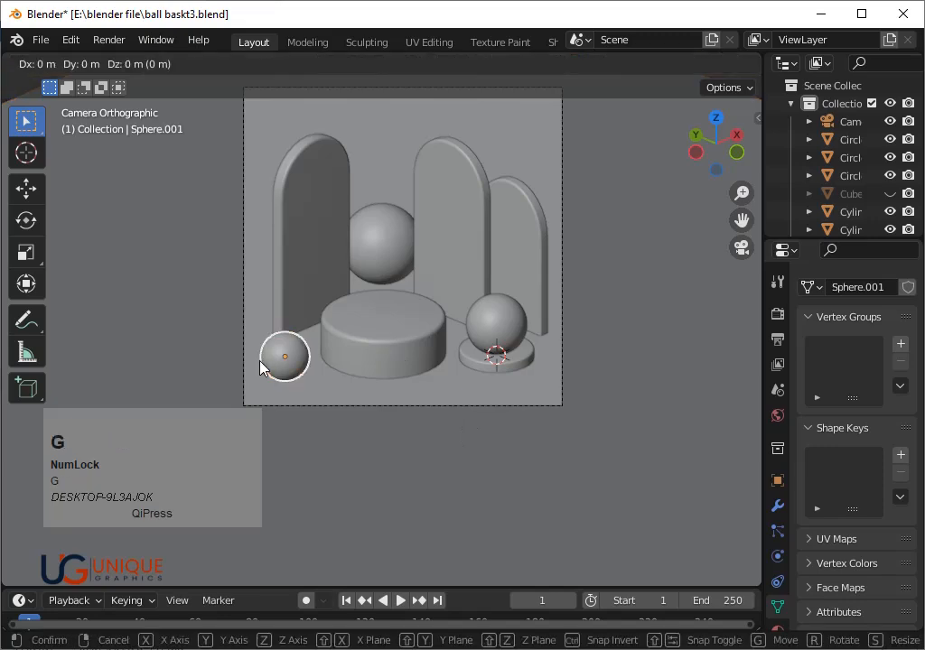
key("Return")
key("ctrl+s")
Shift the two arches near the small base slightly along X and scale the sphere behind them to 0.953.
left_click(313, 268)
left_click(451, 226)
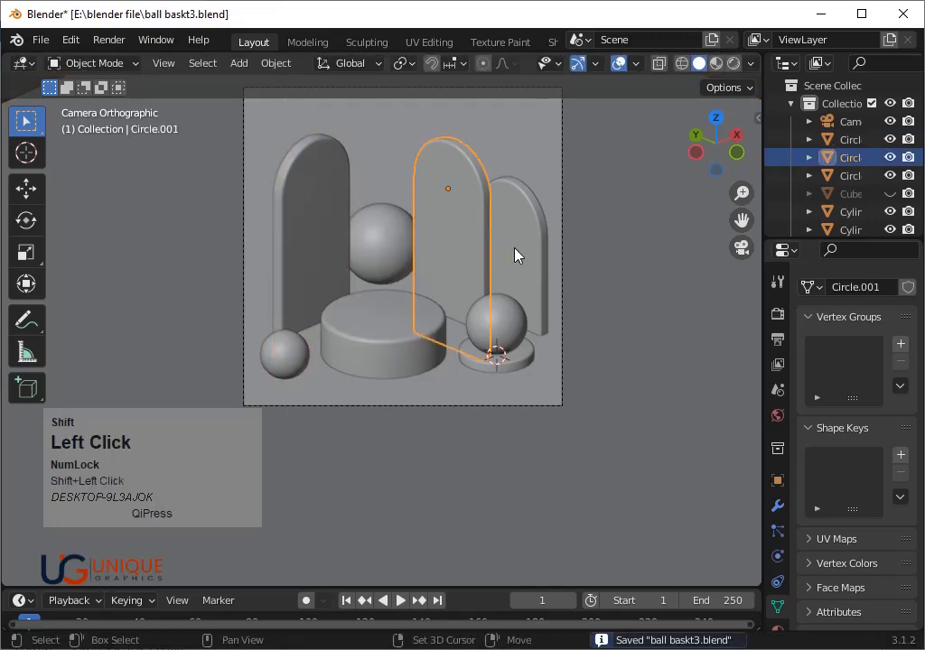
left_click(515, 254, "shift")
key("g")
key("y")
left_click(500, 247)
left_click(379, 238)
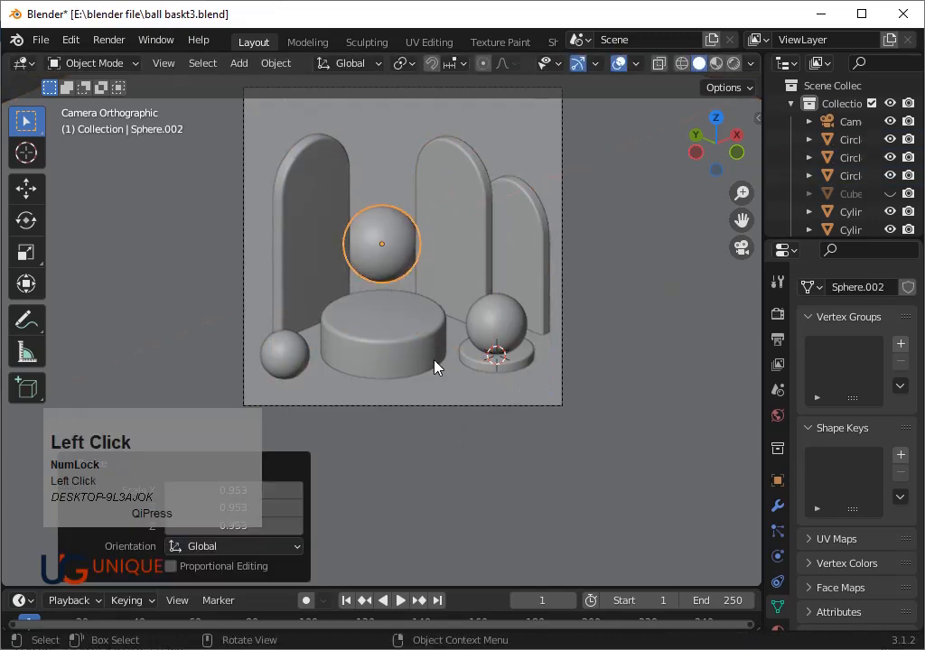
Try to shift the arch behind the small sphere along X, and save the file.
left_click(328, 270)
key("g")
key("x")
left_click(324, 290)
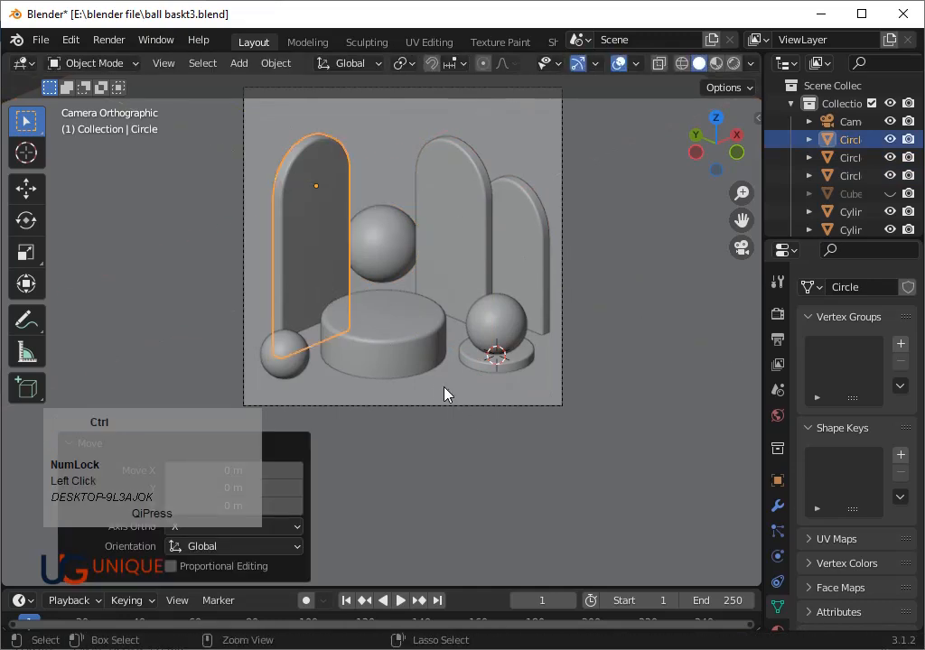
key("ctrl+s")
Move the camera about 0.04 m in X and 0.26 m in Y relative to the view to reframe the scene.
scroll(432, 384, "up", 3)
left_click(434, 409)
left_click(438, 421)
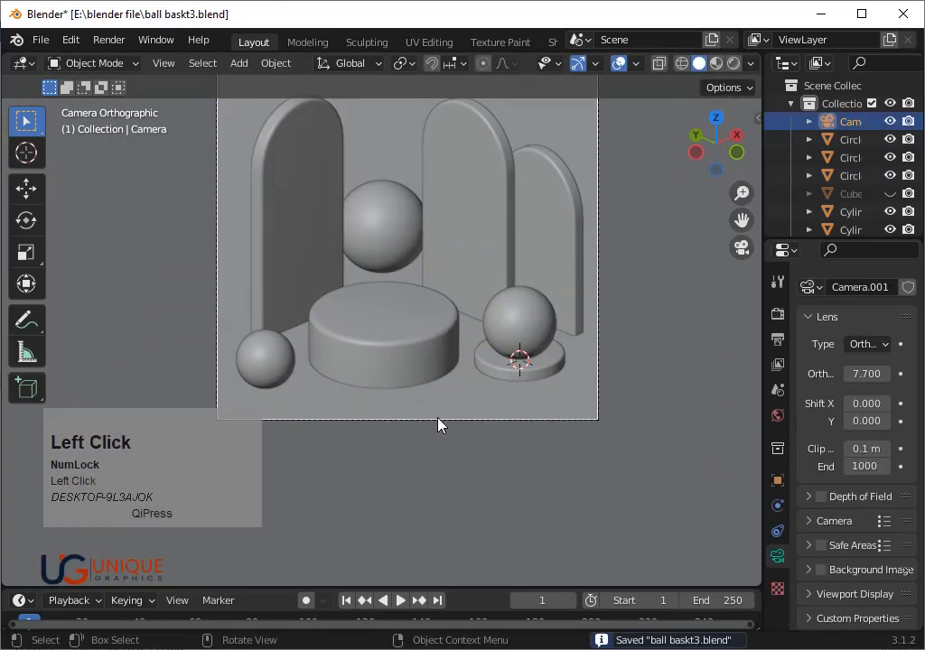
key("g")
left_click(440, 412)
scroll(442, 408, "down", 3)
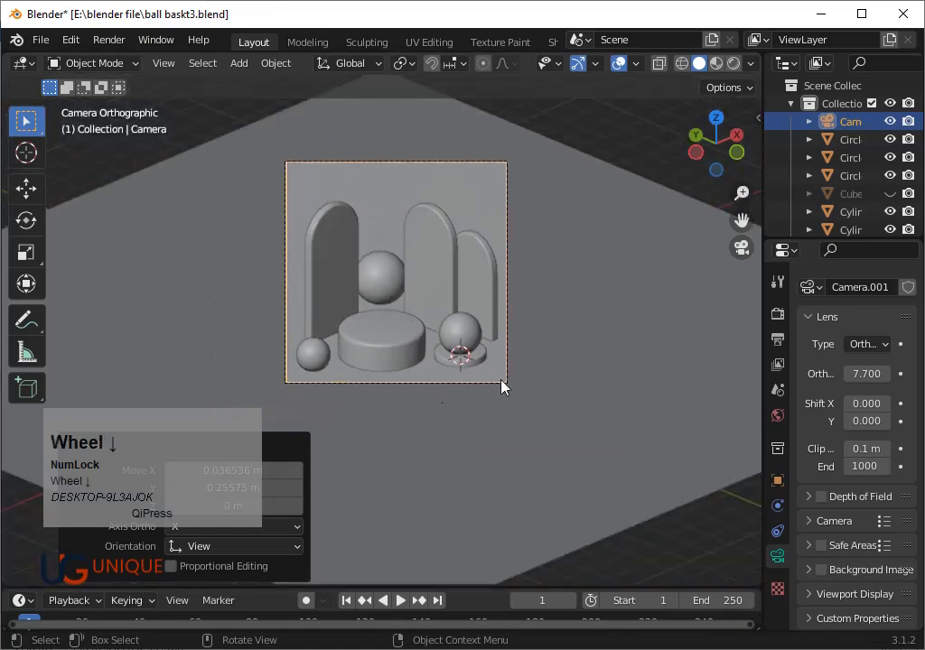
Unhide the basketball and raise it about 1.2 m along Z above the large cylinder.
left_click(505, 361)
key("alt+h")
key("g")
key("ctrl+z")
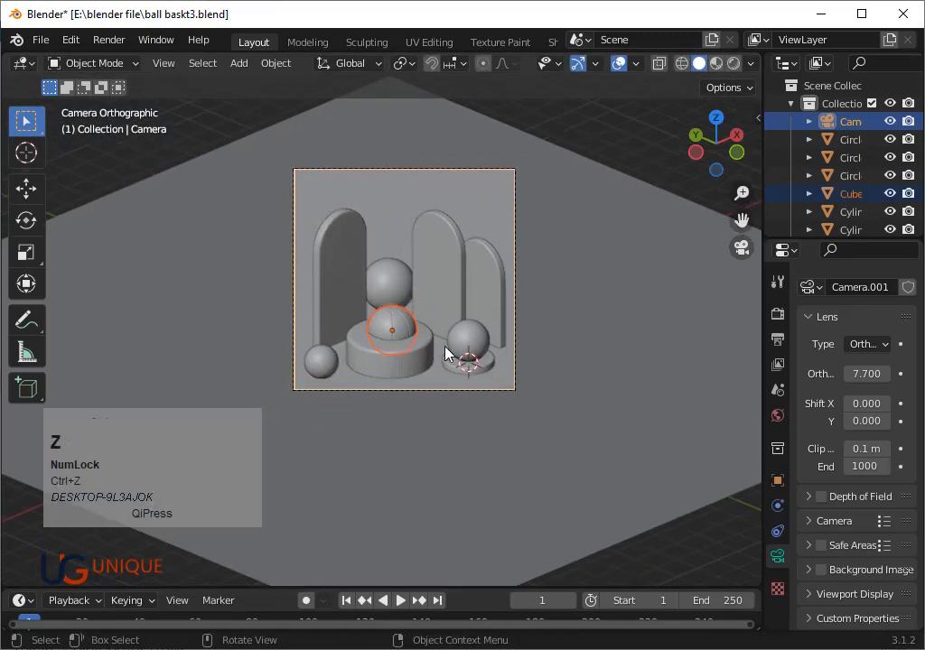
left_click(400, 329)
key("g")
key("z")
left_click(411, 289)
In top view, centre the basketball over the large cylinder by moving it about -0.3 m in X and -0.15 m in Y.
left_click(716, 118)
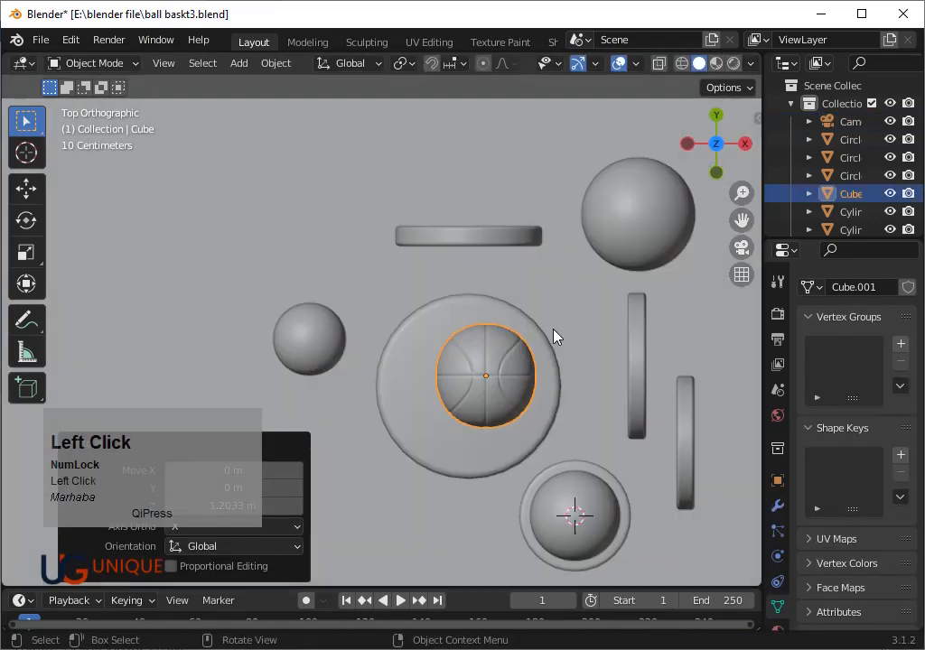
key("g")
left_click(524, 339)
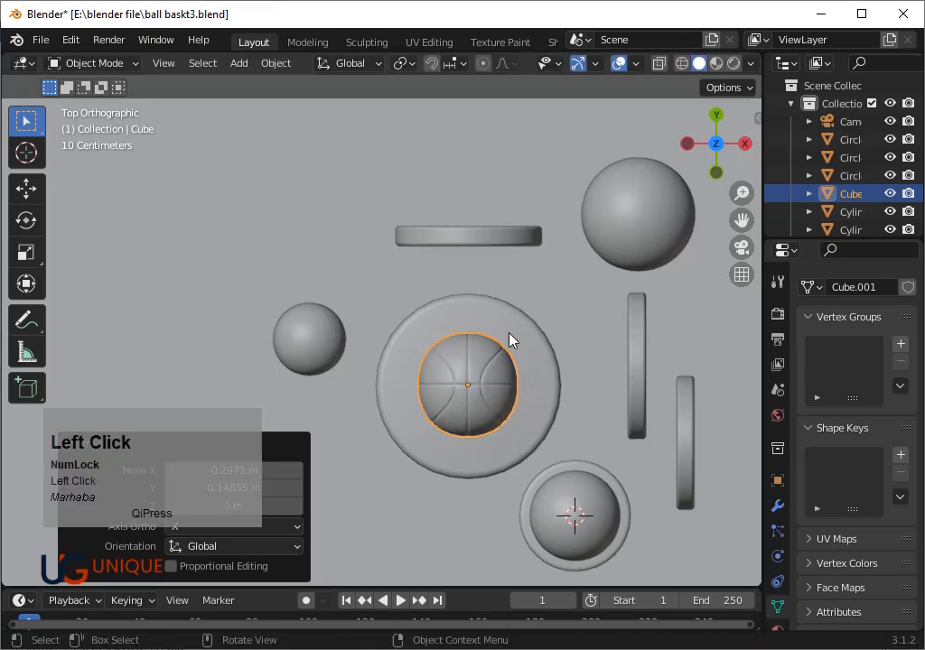
key("KP_0")
scroll(411, 374, "up", 2)
left_click(728, 149)
key("KP_0")
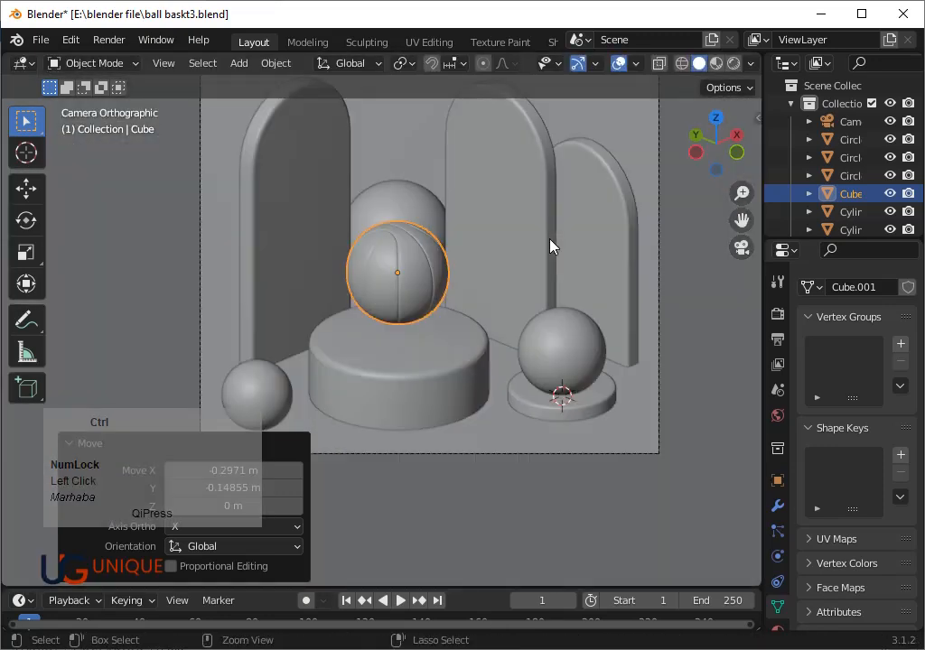
Try to rotate the basketball about the global Y axis in camera view, and undo it.
key("r")
key("x")
key("x")
key("y")
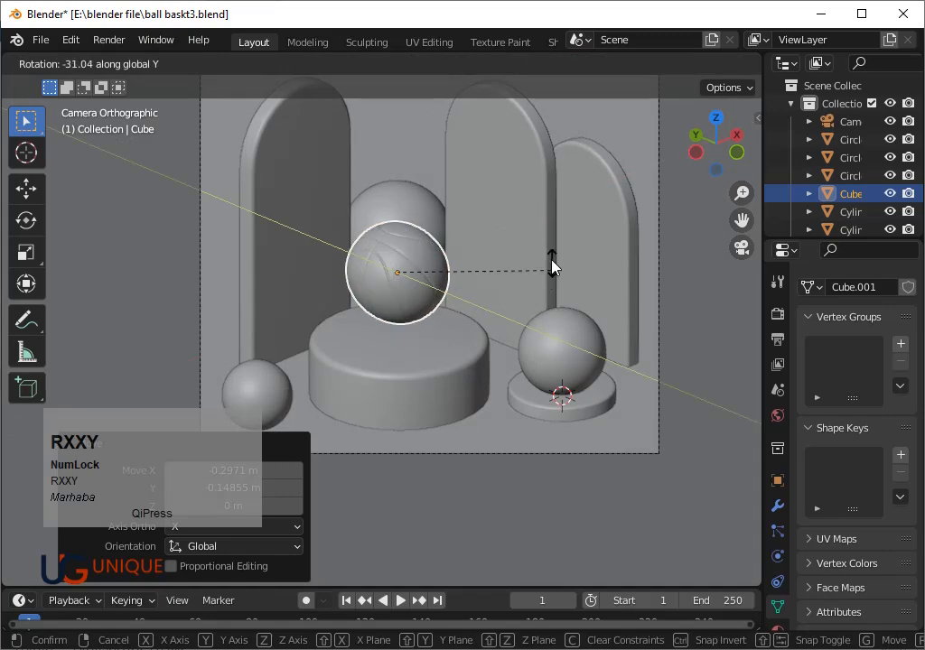
left_click(472, 207)
key("ctrl+z")
Squash the basketball slightly along the global Z axis to make it rounder.
key("s")
key("z")
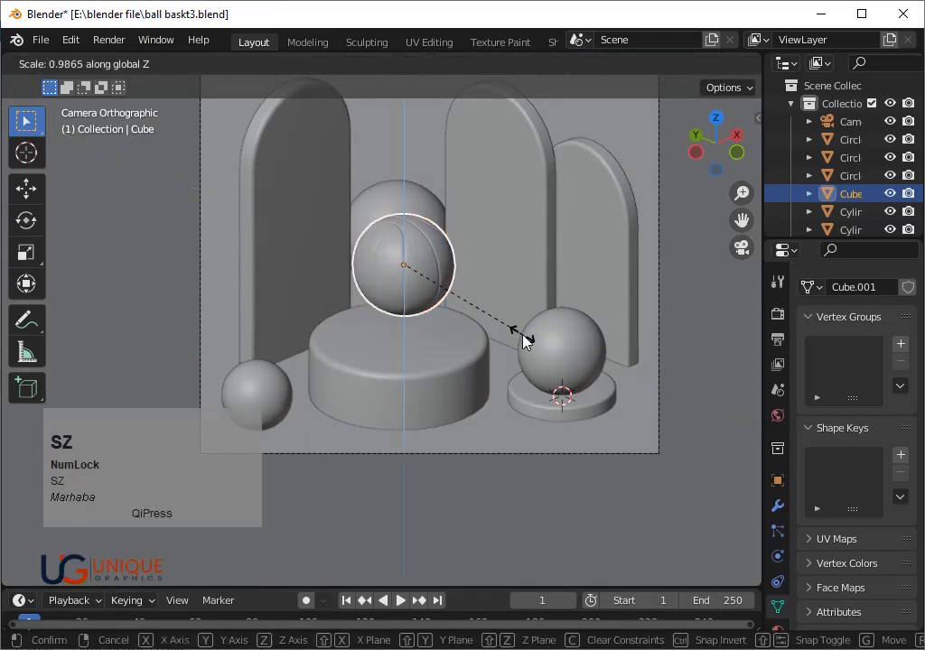
left_click(527, 341)
left_click(734, 151)
key("s")
key("z")
left_click(658, 228)
key("KP_0")
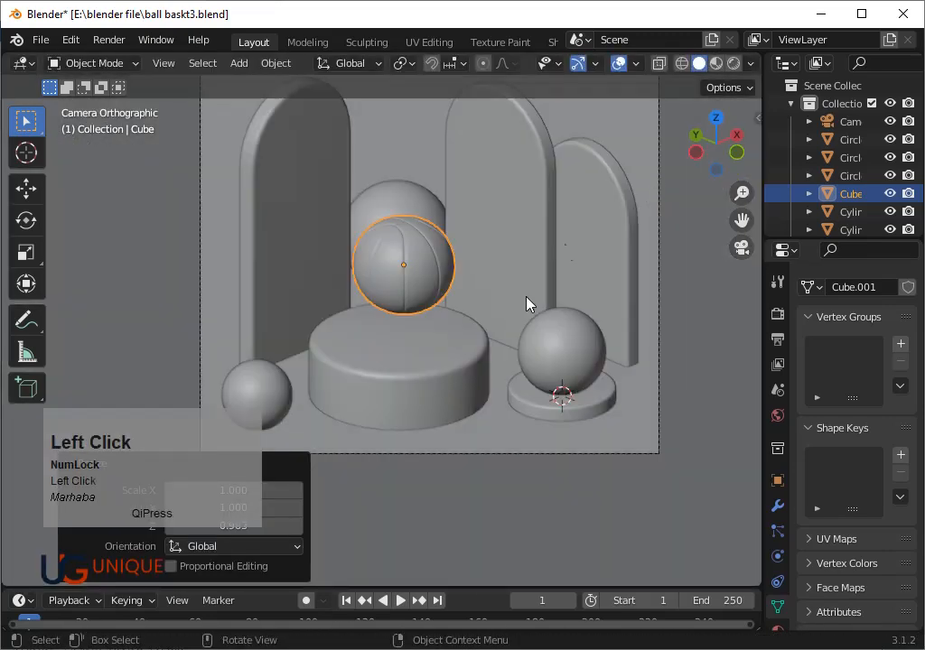
Rotate the basketball -85.5° about the global Y axis and about 78° about the global X axis.
key("r")
key("x")
key("y")
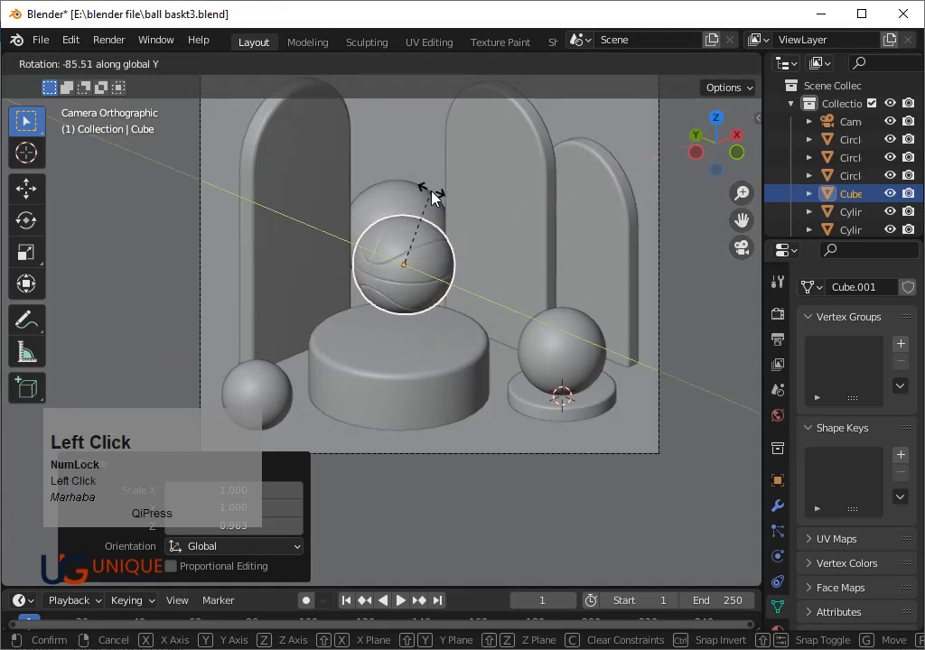
left_click(433, 192)
key("r")
key("y")
key("x")
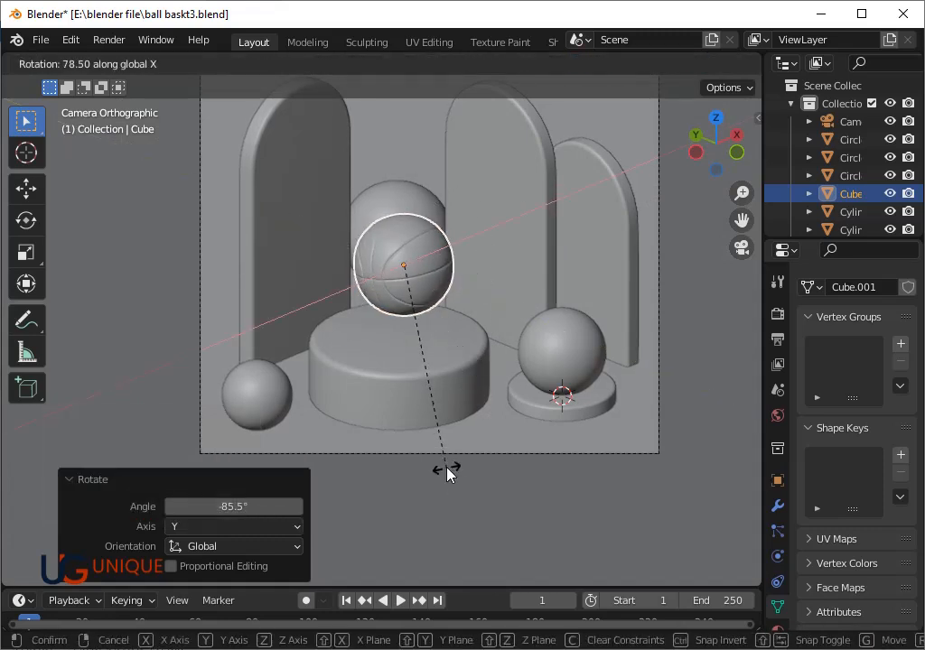
left_click(450, 481)
Rotate the basketball a further 14.8° about the global Z axis and 33.3° about the global X axis.
key("r")
key("z")
left_click(541, 366)
key("r")
key("x")
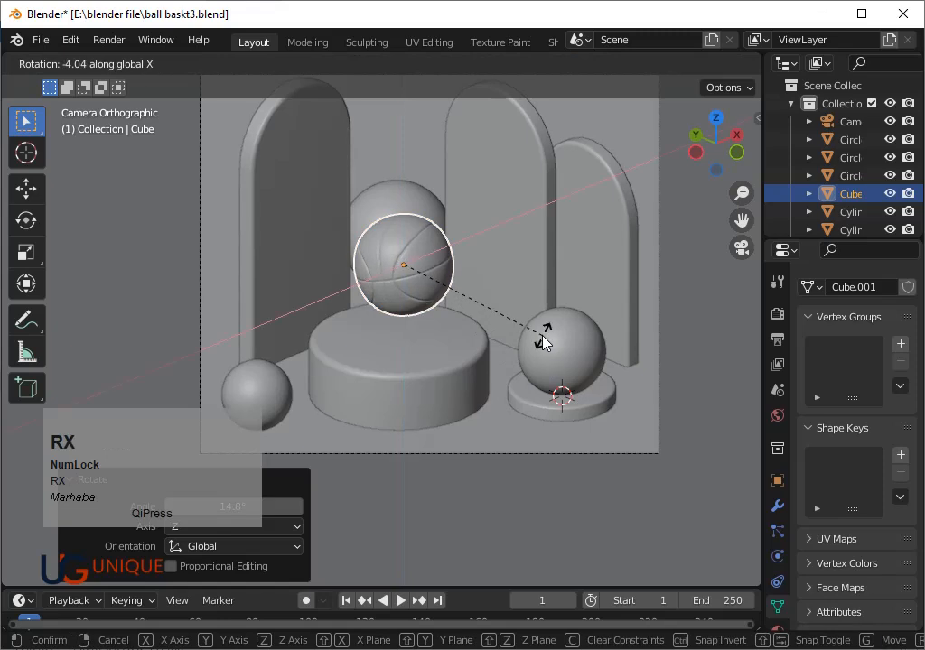
left_click(488, 437)
Try scaling the basketball along its local X and Y axes to even out its shape.
key("s")
key("x")
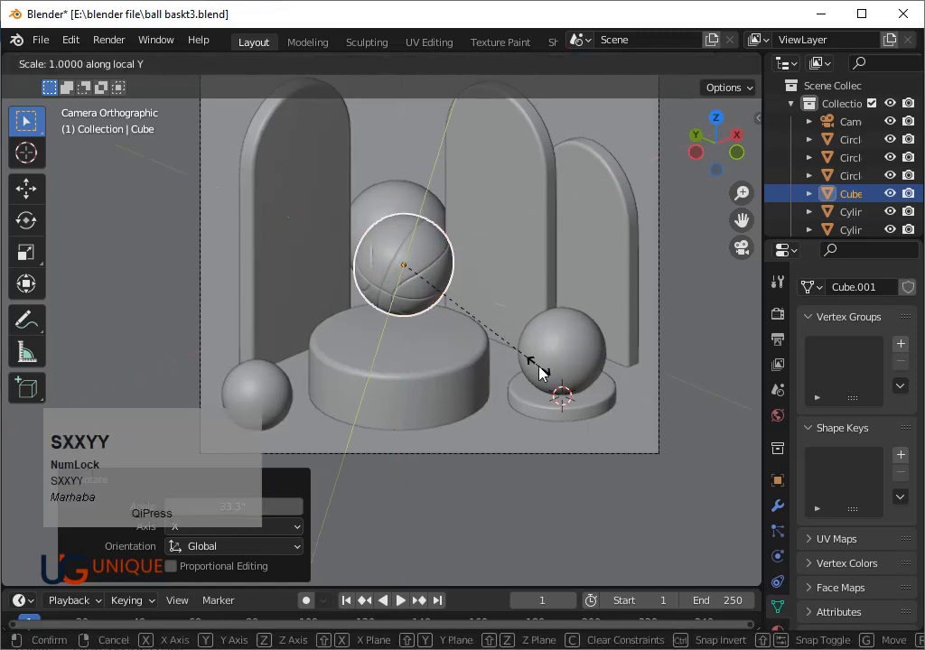
left_click(537, 366)
left_click(526, 351)
scroll(444, 265, "down", 1)
scroll(436, 353, "up", 1)
Move the basketball over the centre of the large cylinder in top view, save the file and return to camera view.
left_click(402, 262)
left_click(716, 117)
key("g")
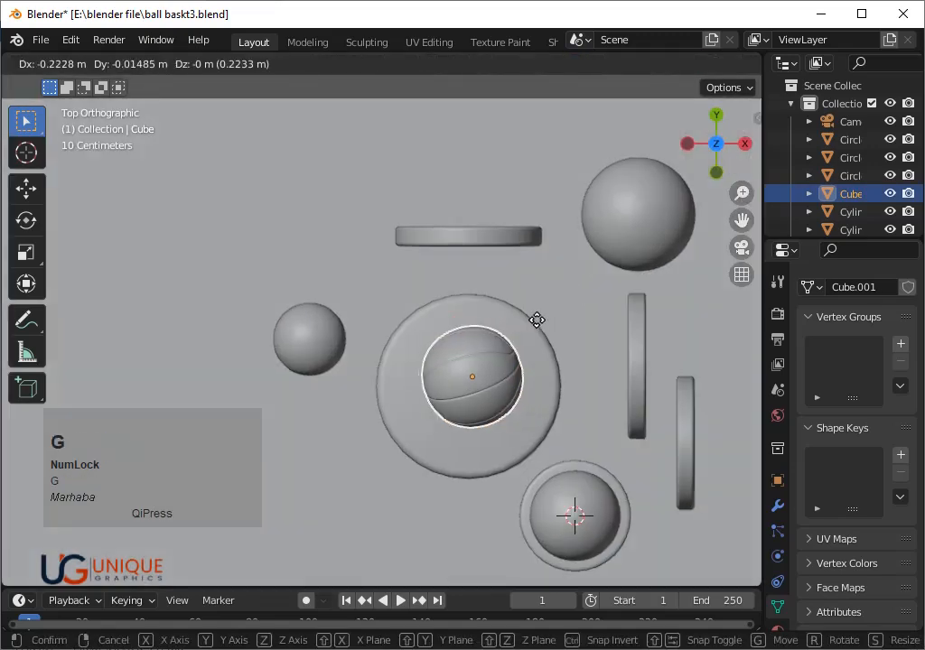
left_click(533, 331)
key("ctrl+s")
key("KP_0")
key("g")
left_click(433, 332)
left_click(450, 369)
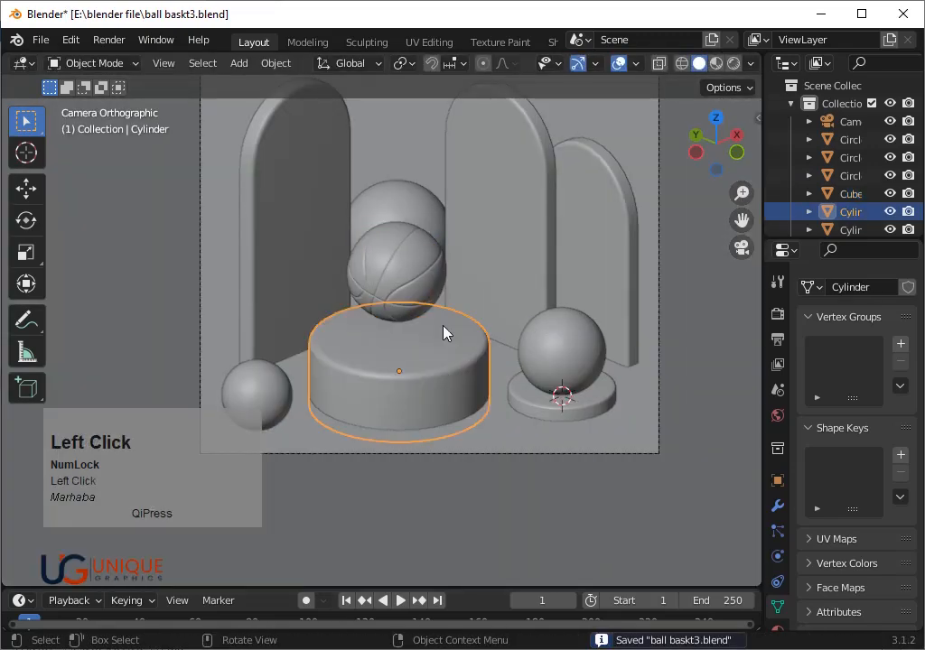
Try to correct the basketball's roundness in camera view by scaling it along its local X, Y and Z axes.
left_click(416, 266)
key("s")
key("x")
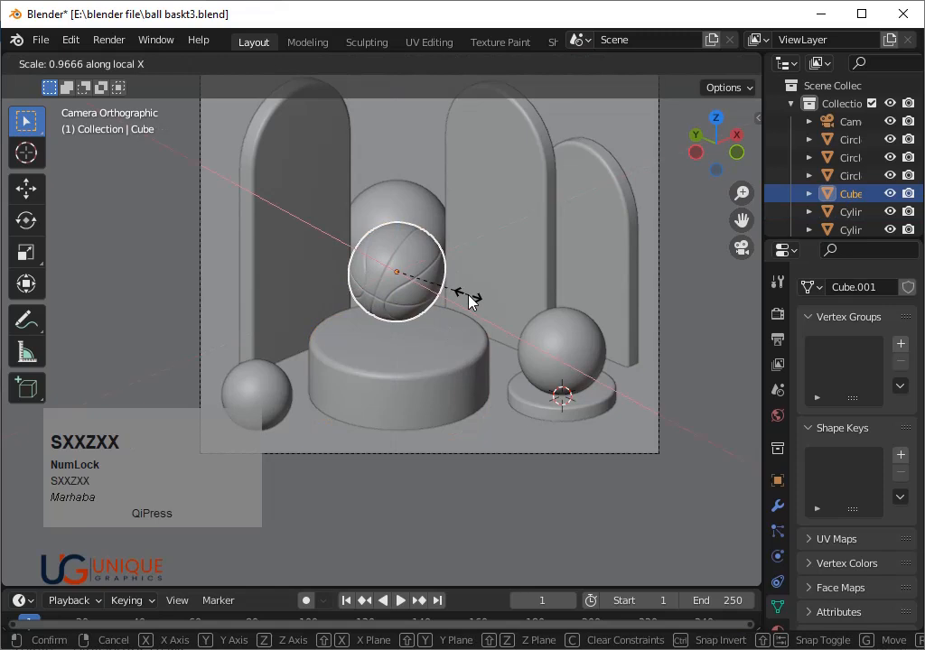
left_click(469, 301)
key("ctrl+z")
key("s")
key("z")
key("z")
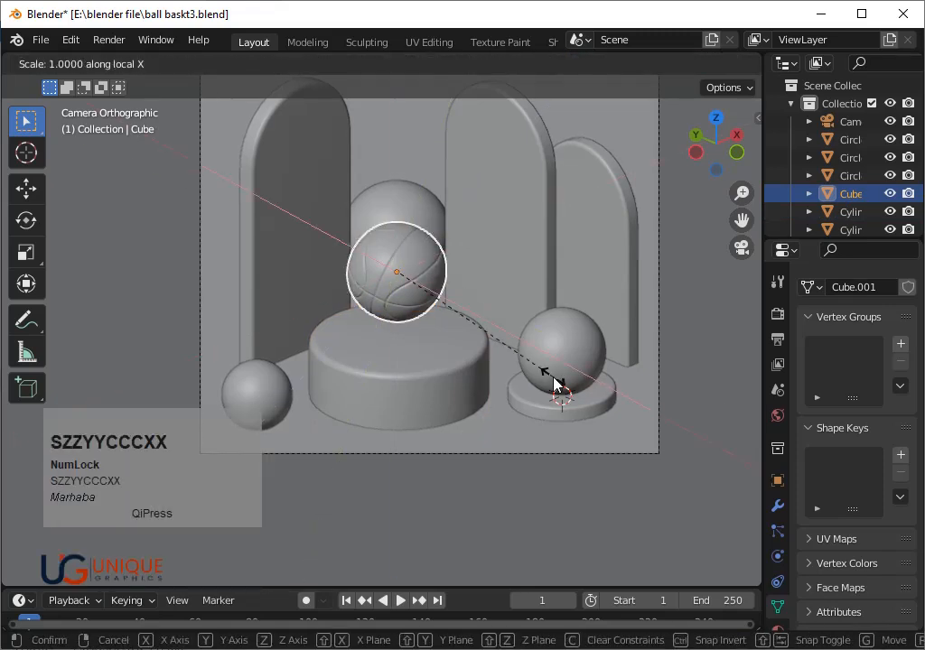
left_click(557, 383)
left_click(554, 387)
scroll(415, 284, "down", 3)
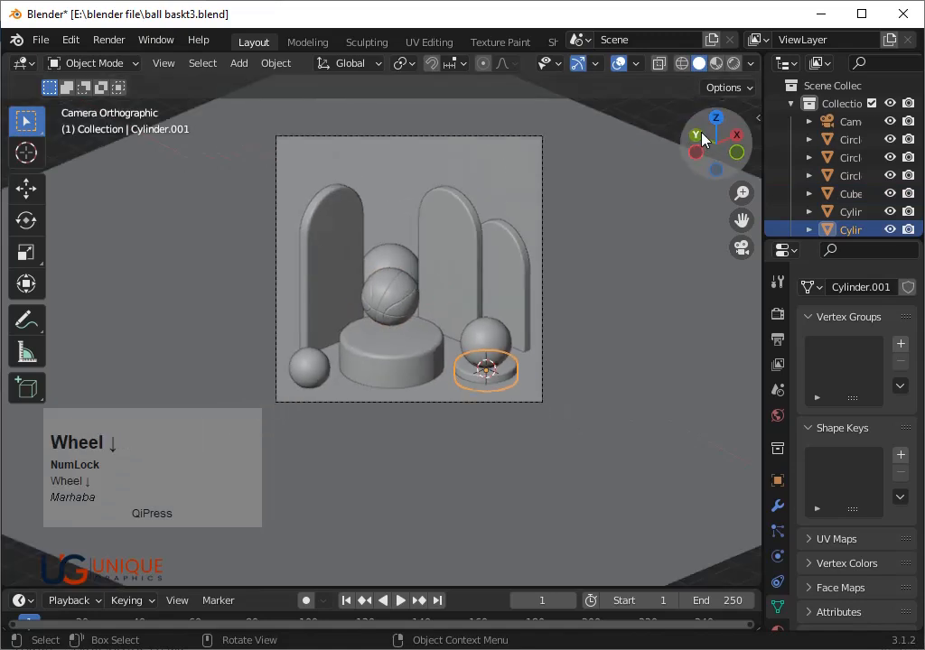
In top view, recentre the basketball on the large cylinder by about -0.015 m in X and 0.045 m in Y.
left_click(715, 118)
left_click(463, 404)
key("g")
left_click(512, 409)
Scale the basketball to about 0.98 along its local X axis and 0.945 along its local Y axis.
key("s")
key("x")
key("x")
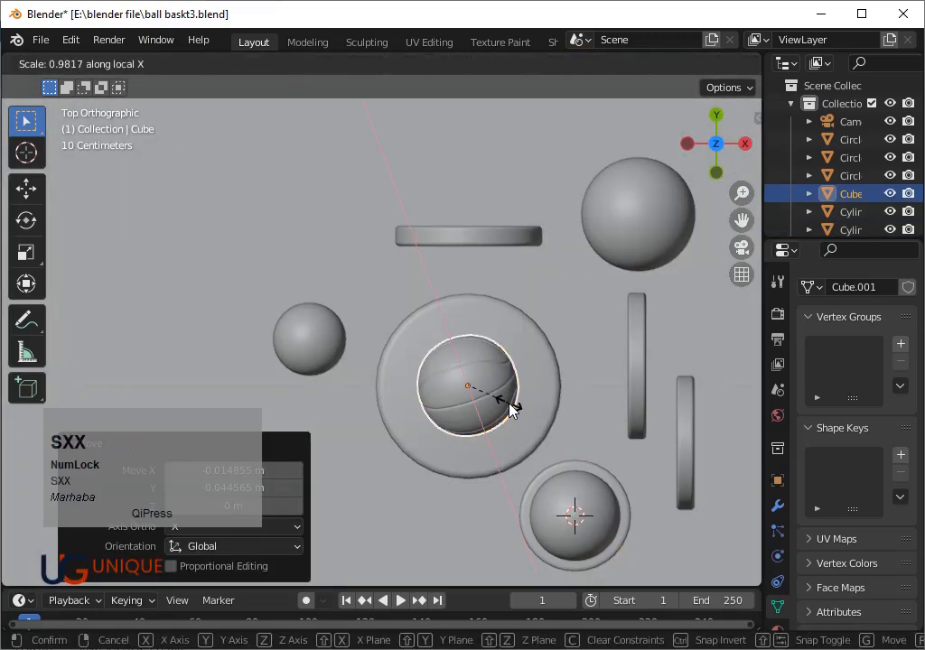
left_click(509, 405)
key("s")
key("y")
key("y")
left_click(506, 406)
key("s")
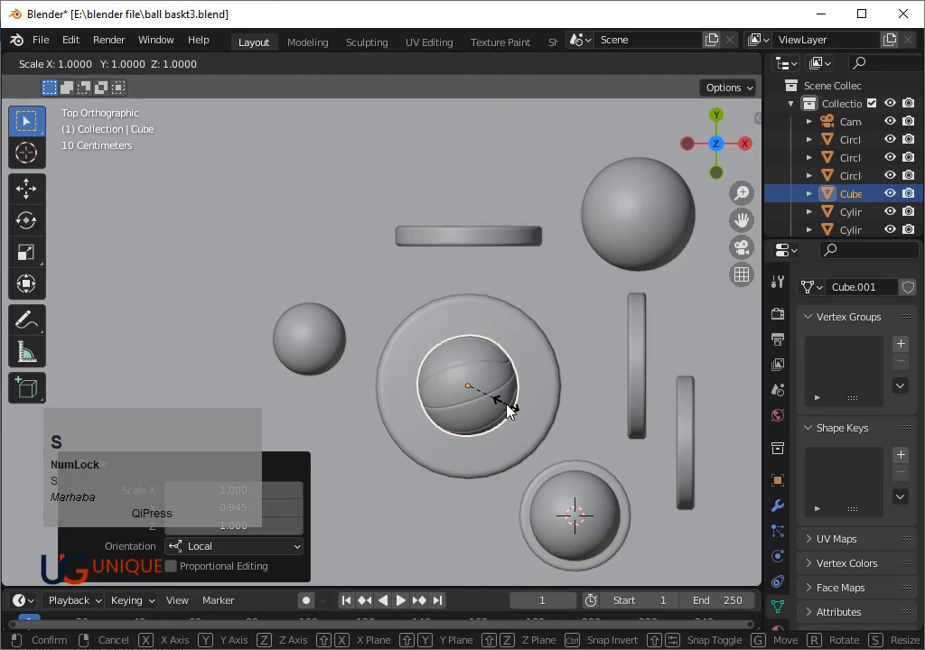
left_click(505, 403)
Return to the camera view, select the large cylinder and save the file.
key("KP_0")
left_click(503, 368)
scroll(467, 376, "up", 3)
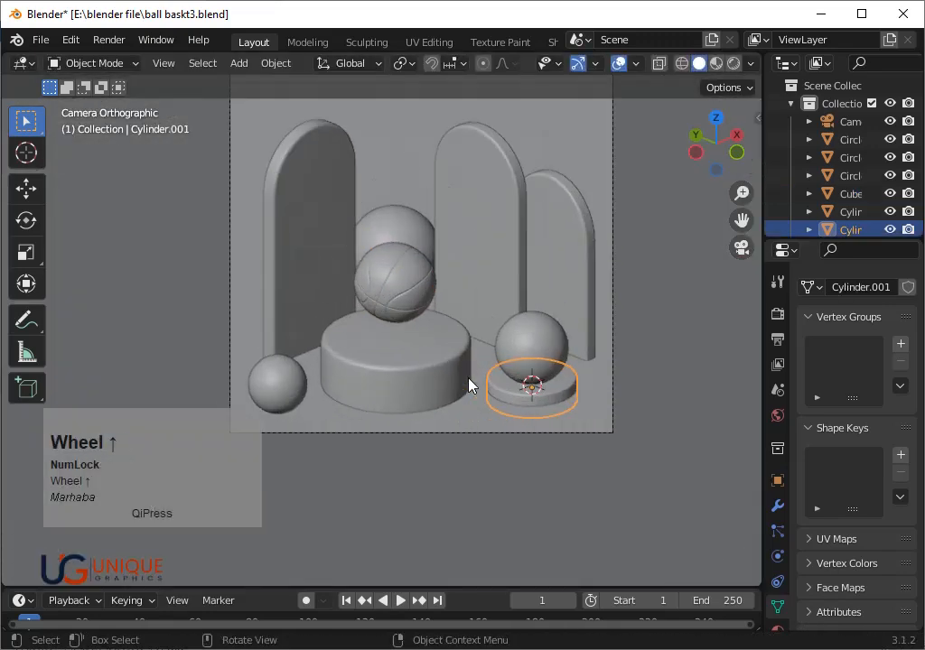
key("ctrl+z")
left_click(469, 361)
key("ctrl+s")
scroll(456, 325, "down", 1)
scroll(494, 278, "up", 2)
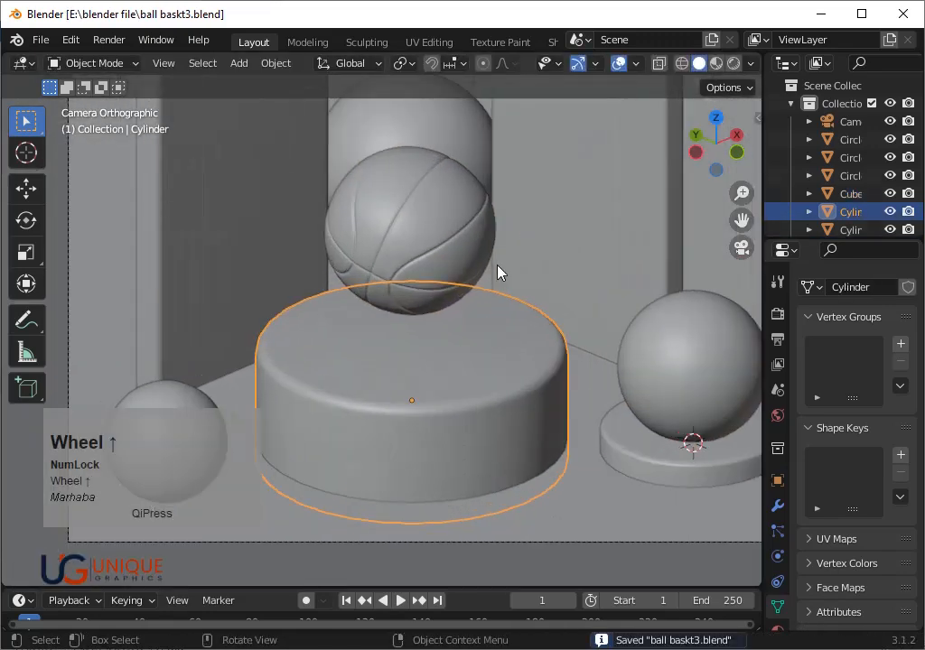
Rotate the basketball about 25.6° around global Z and 19.5° around global X, and save the file.
left_click(465, 259)
key("r")
key("z")
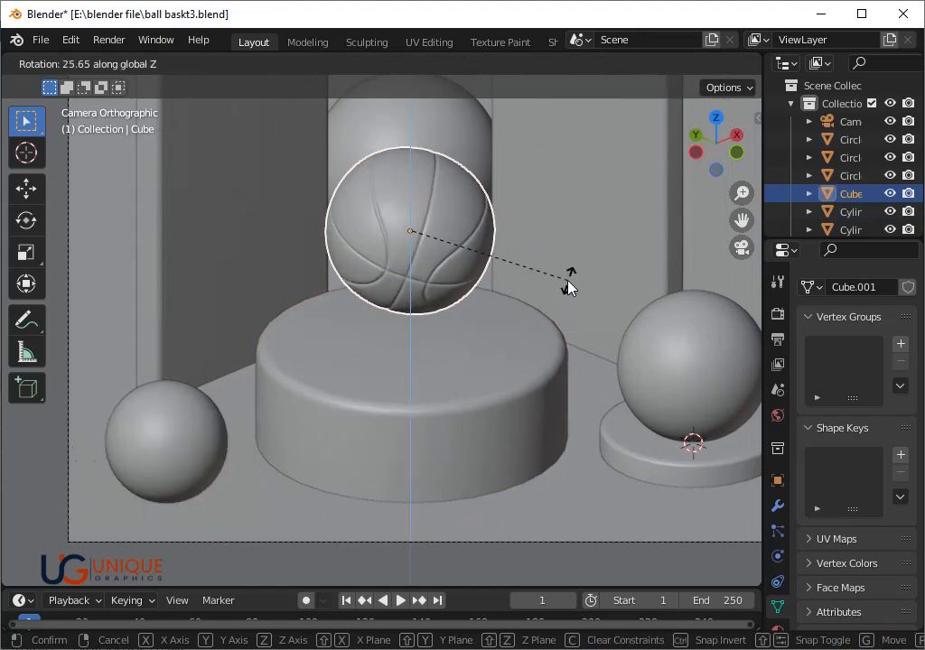
left_click(569, 287)
key("r")
key("x")
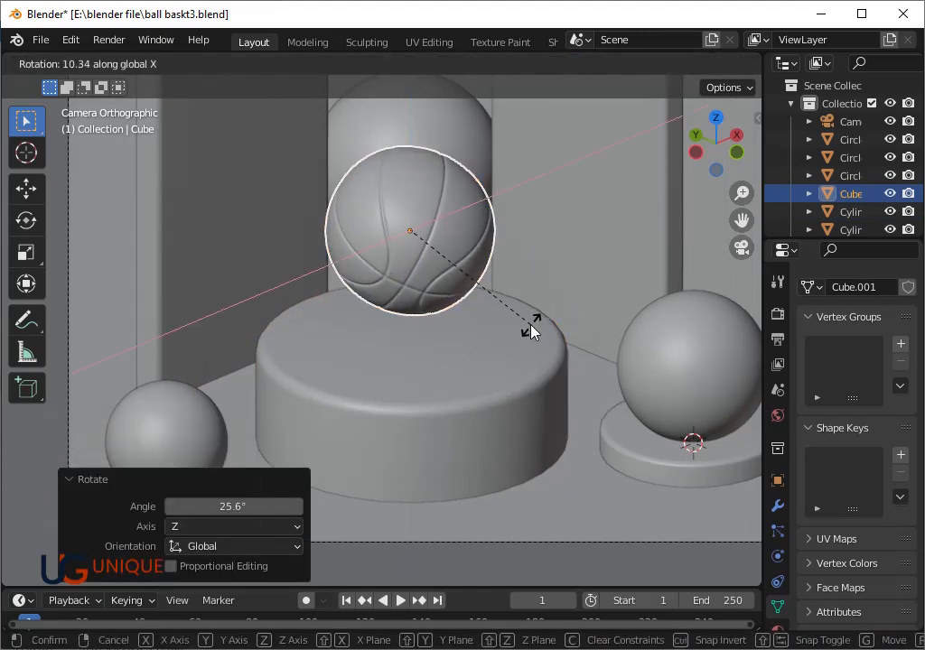
left_click(504, 339)
key("ctrl+s")
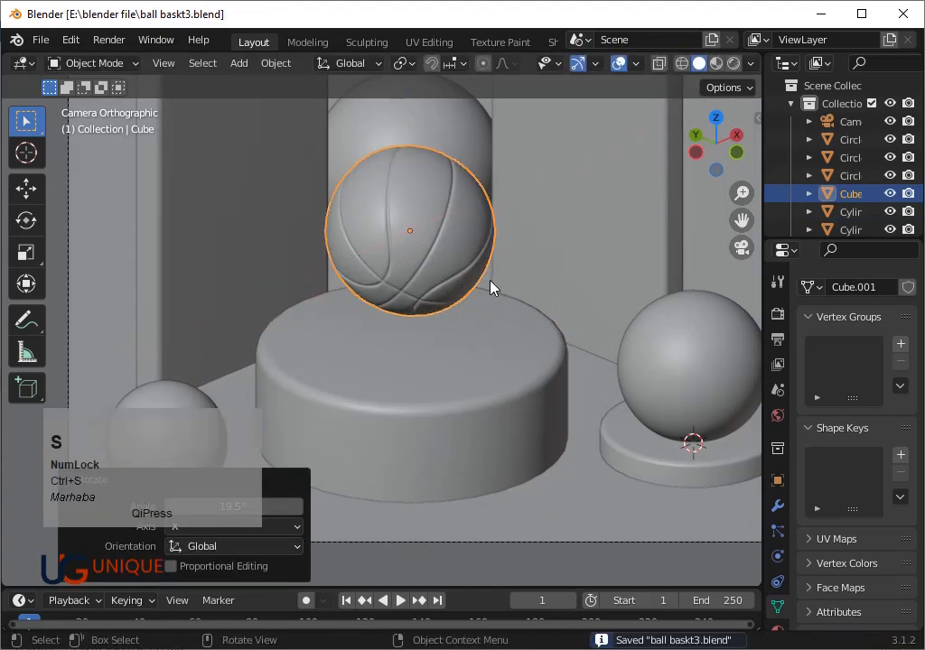
Enable ambient occlusion, bloom and screen space reflections for the Eevee renderer.
scroll(533, 298, "down", 3)
left_click(572, 304)
scroll(620, 305, "down", 3)
scroll(648, 225, "up", 5)
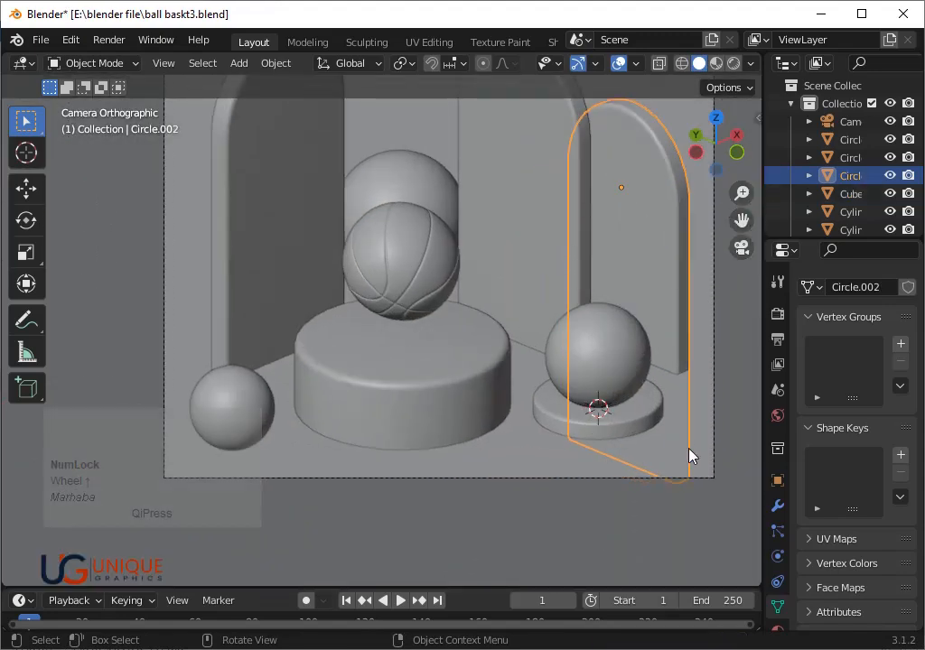
left_click(637, 485)
scroll(638, 331, "down", 3)
left_click_drag(741, 219, 726, 258)
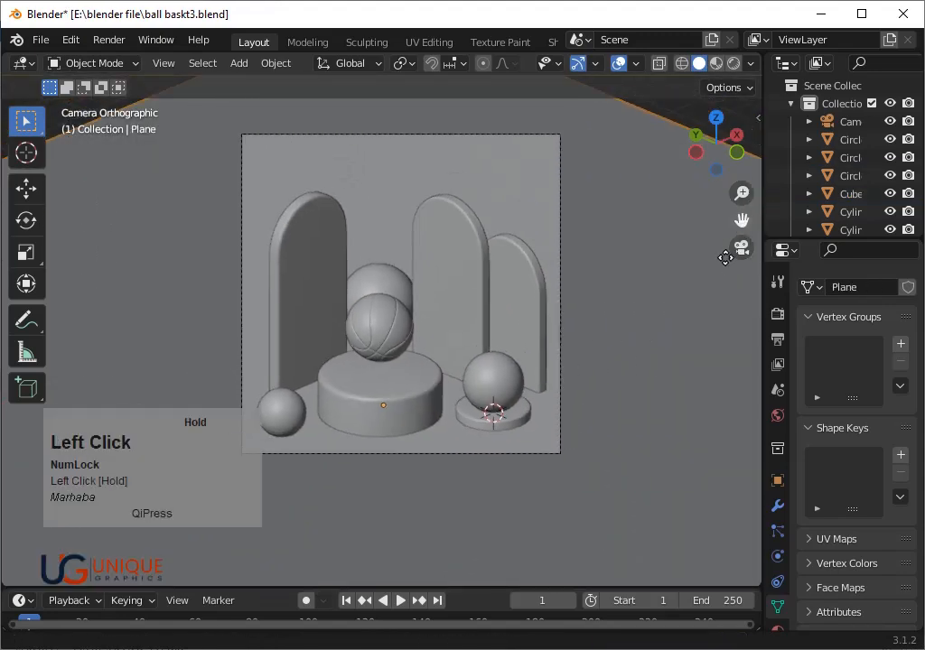
left_click(777, 314)
left_click(811, 423)
left_click(817, 419)
scroll(846, 542, "down", 2)
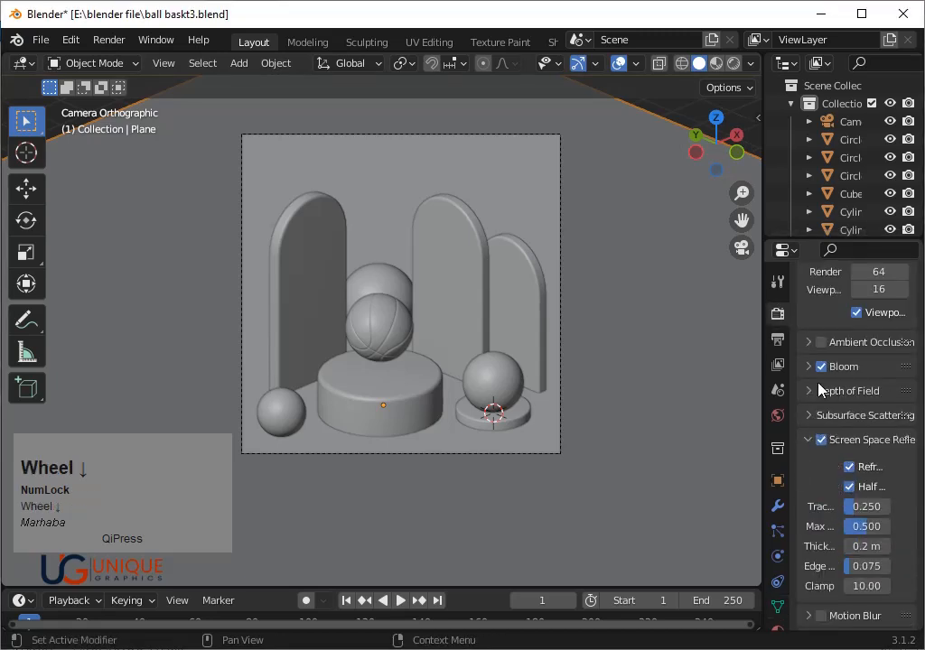
left_click(836, 367)
scroll(803, 423, "up", 4)
Change the render engine to Cycles and save the file.
left_click(881, 311)
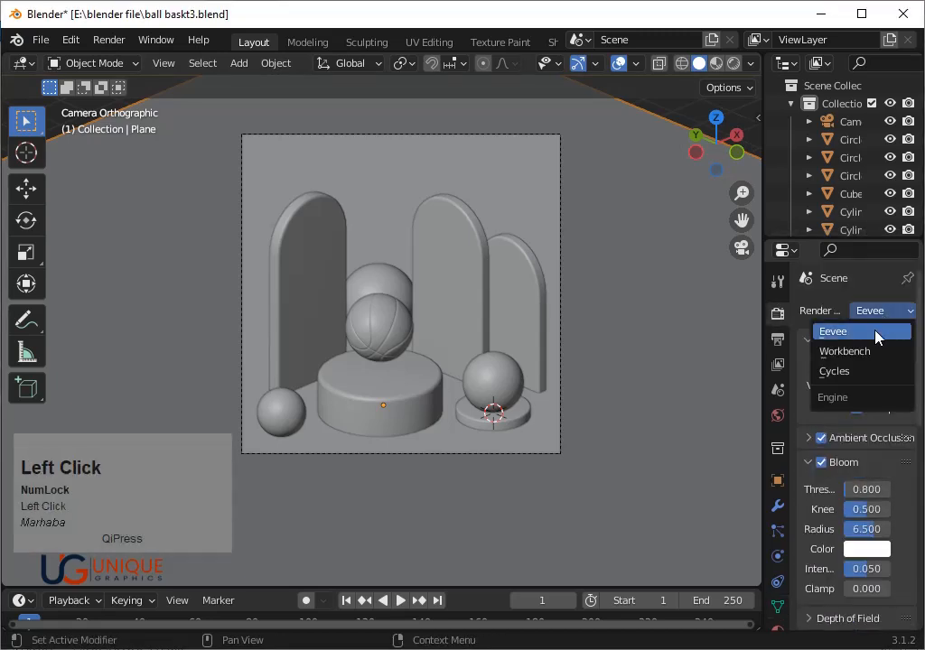
left_click(840, 371)
key("ctrl+s")
In top view, shrink the sphere behind the basketball, shift it about 0.36 m along Y, and save the file.
scroll(606, 266, "up", 2)
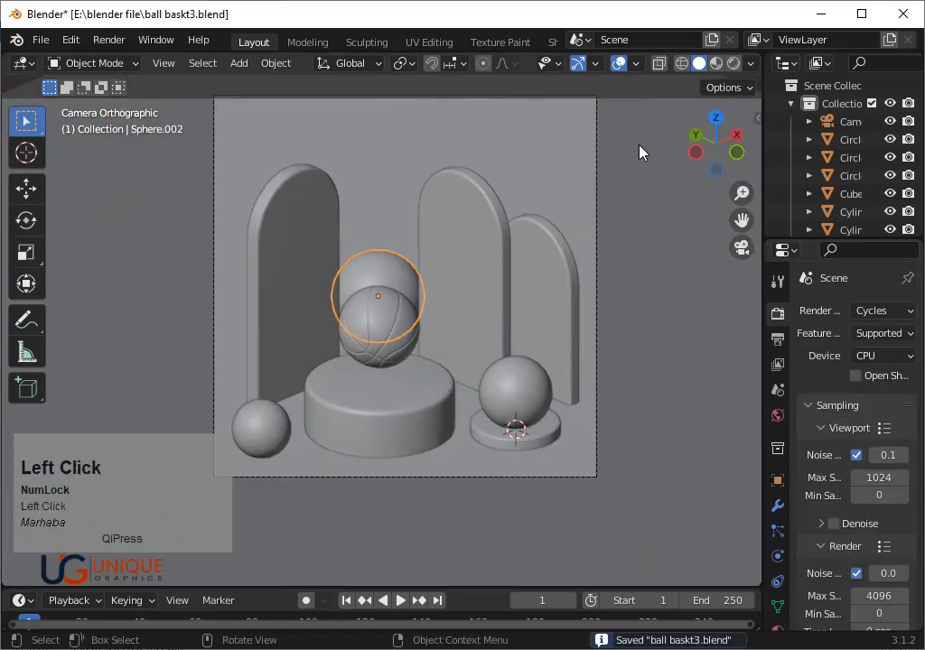
left_click(716, 117)
scroll(667, 140, "down", 2)
key("g")
left_click(588, 262)
key("s")
key("g")
left_click(582, 285)
key("ctrl+s")
In camera view, place the rear sphere above the basketball, scale it to about 0.98 and lower it about 0.2 m along Z.
key("KP_0")
key("g")
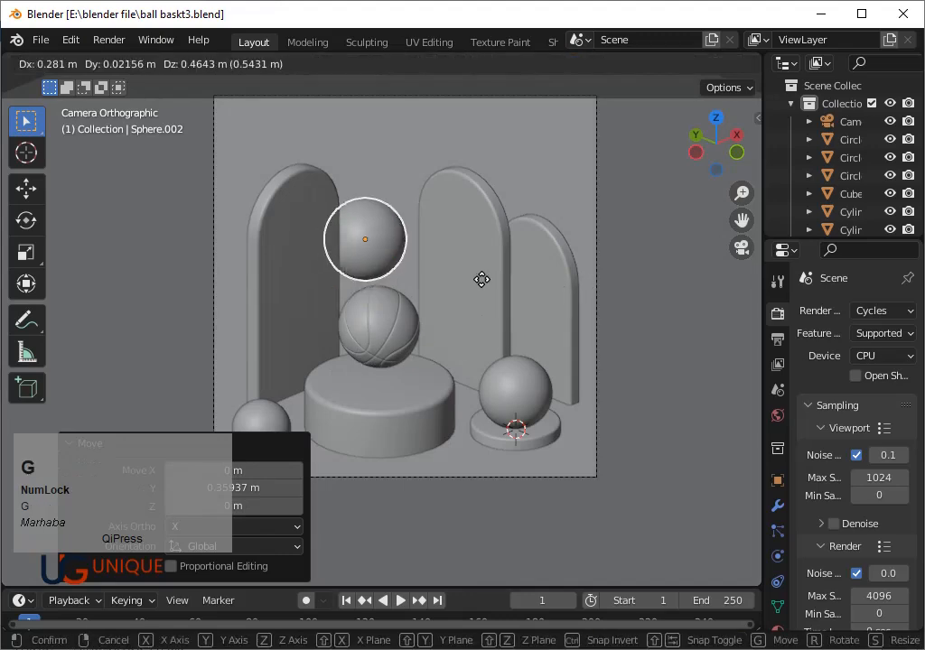
left_click(479, 316)
key("g")
left_click(483, 313)
key("g")
key("z")
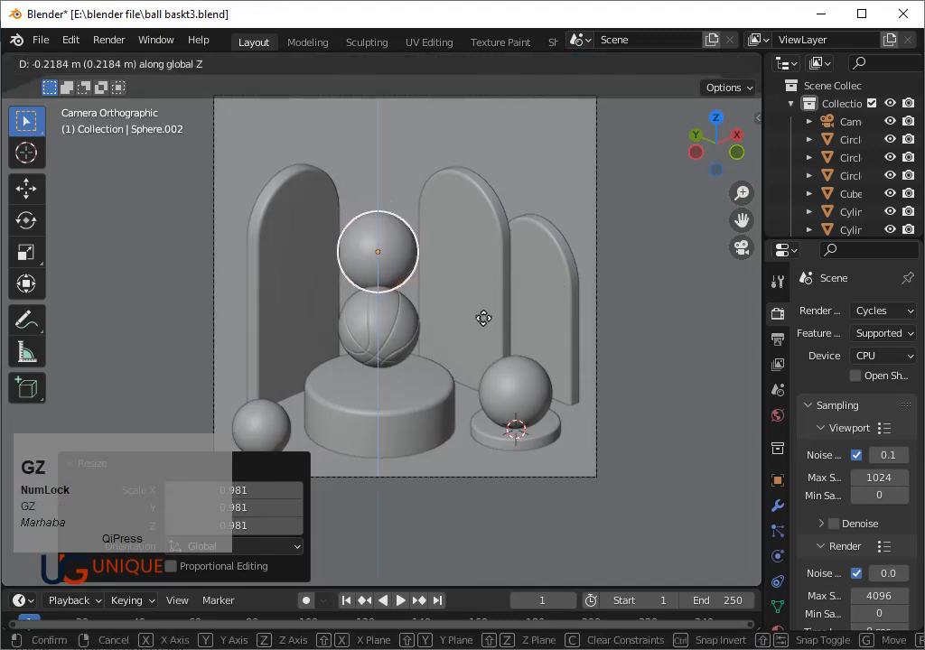
left_click(484, 316)
In wireframe front view, lower the rear sphere about 0.13 m along Z and save the file.
key("KP_1")
key("shift+z")
key("g")
key("z")
left_click(623, 309)
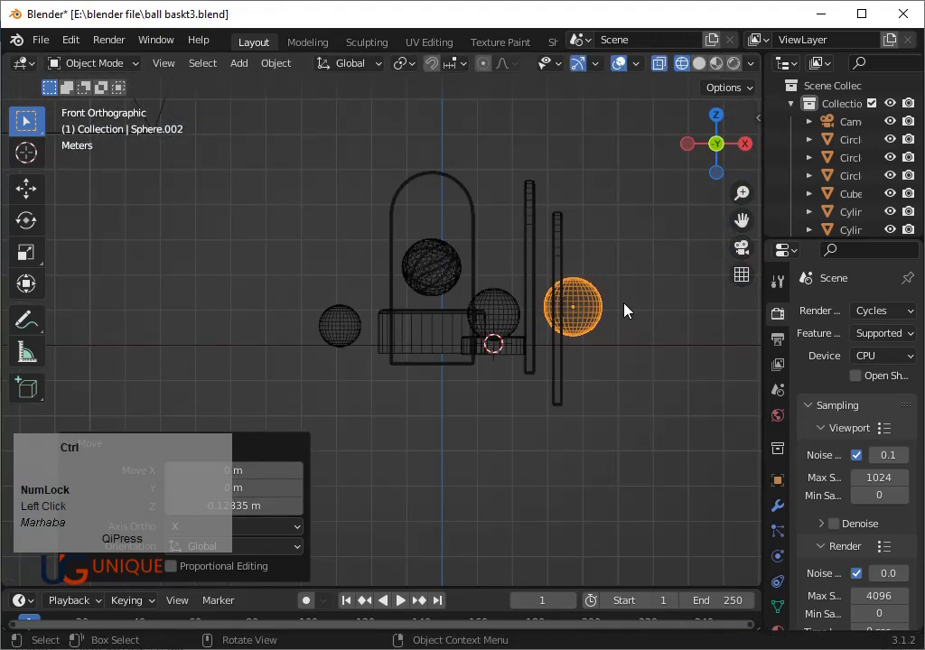
key("ctrl+s")
Lower the basketball about 0.18 m along Z towards the large cylinder, save, and return to the solid camera view.
left_click(432, 265)
key("g")
key("z")
left_click(432, 263)
key("ctrl+s")
key("KP_0")
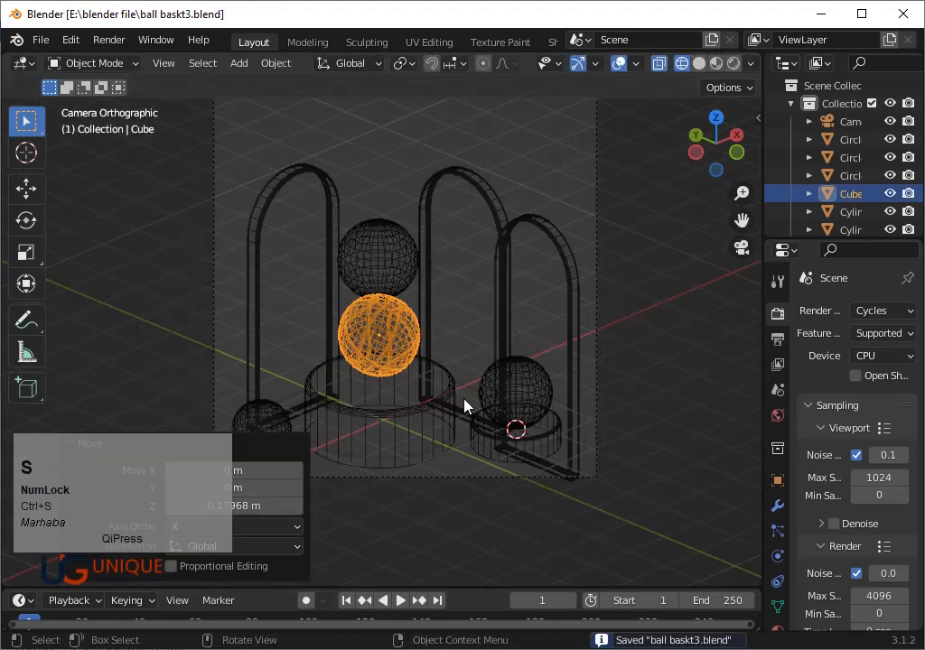
key("shift+z")
Select the ground plane and display the camera view with rendered shading.
left_click(652, 329)
scroll(652, 330, "down", 4)
scroll(652, 329, "up", 5)
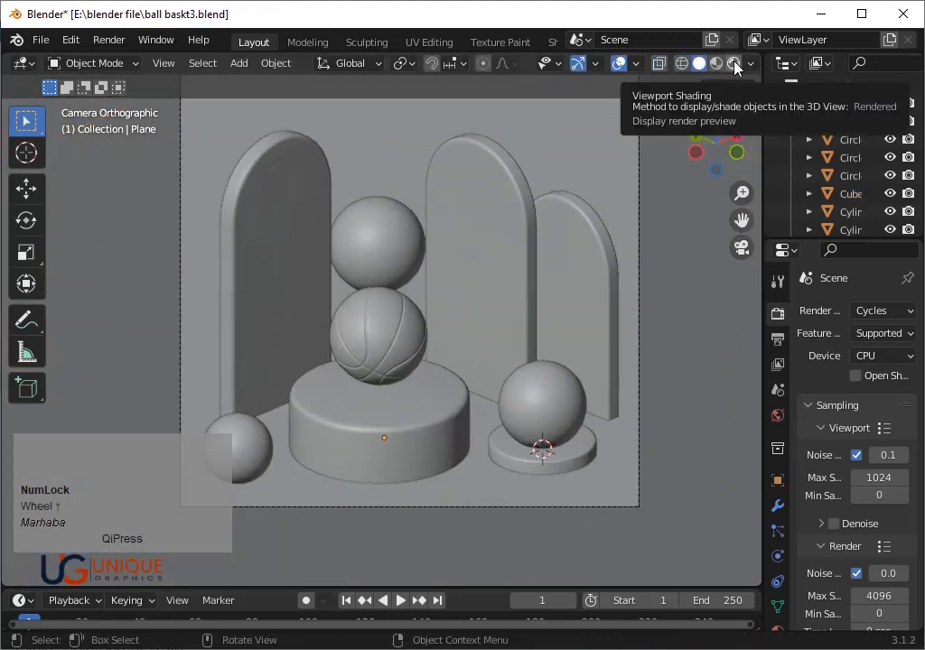
left_click(735, 65)
scroll(726, 226, "down", 2)
left_click_drag(174, 481, 169, 503)
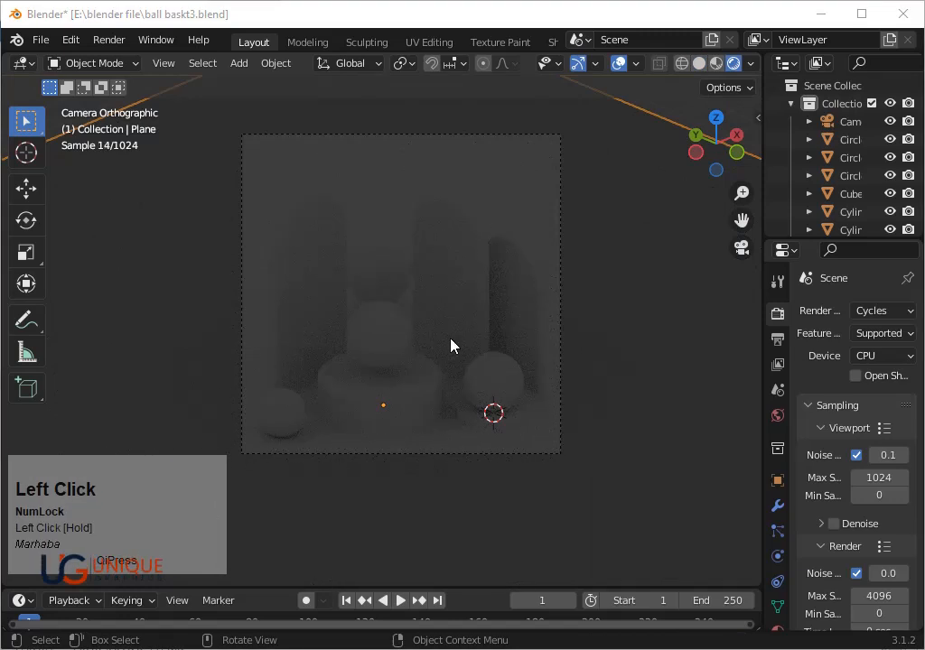
Snap the 3D cursor to the ground plane's origin, add an area light there and raise it about 5.74 m along Z.
left_click(435, 472)
key("shift+s")
left_click(363, 539)
key("shift+a")
mouse_move(324, 501)
left_click(464, 561)
key("g")
key("z")
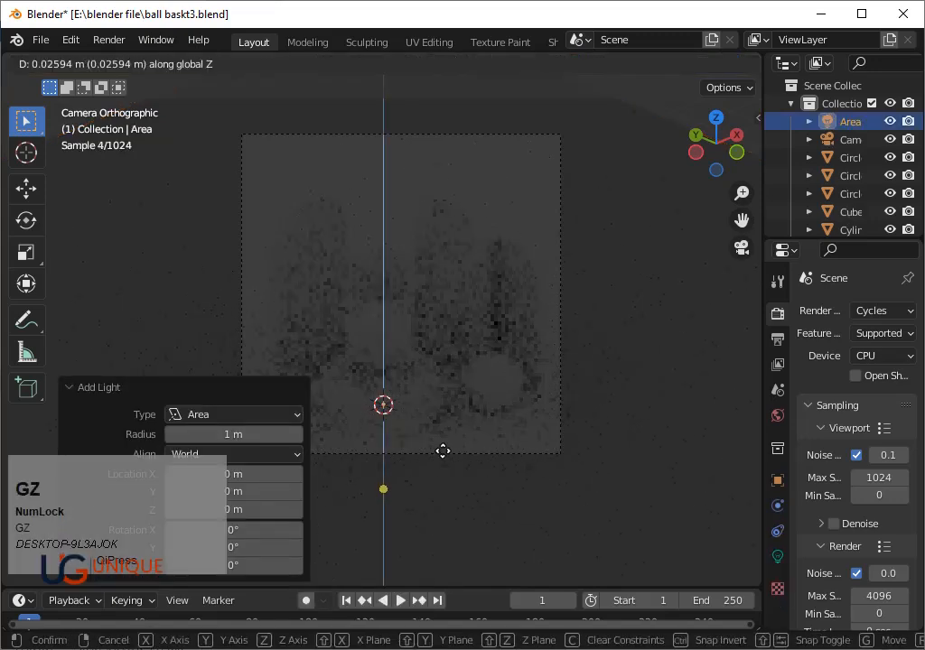
left_click(485, 257)
Raise the area light about 1.07 m, enlarge it to more than twice its size, and raise it another 0.28 m.
left_click_drag(740, 219, 16, 206)
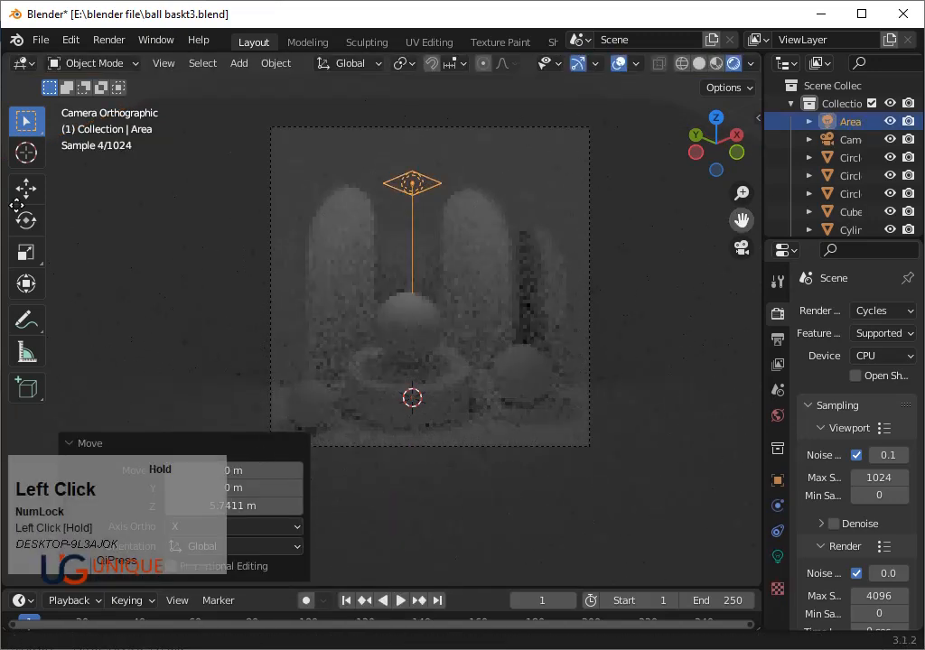
key("g")
key("z")
left_click(533, 260)
scroll(535, 267, "down", 2)
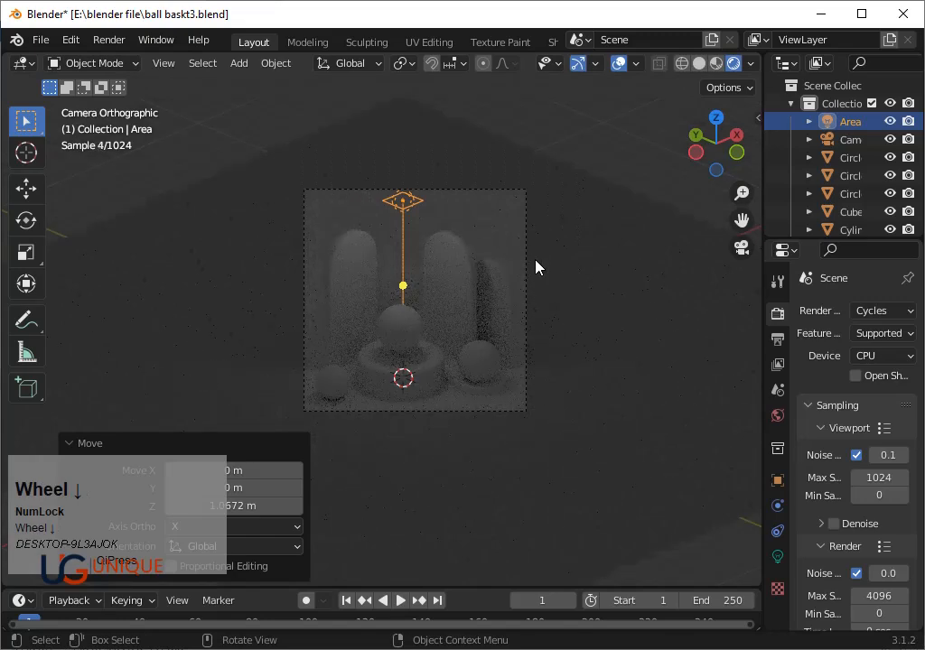
key("s")
left_click(651, 311)
key("g")
key("z")
left_click(620, 298)
Set the area light's power to 300.
left_click(779, 555)
type("200")
key("Return")
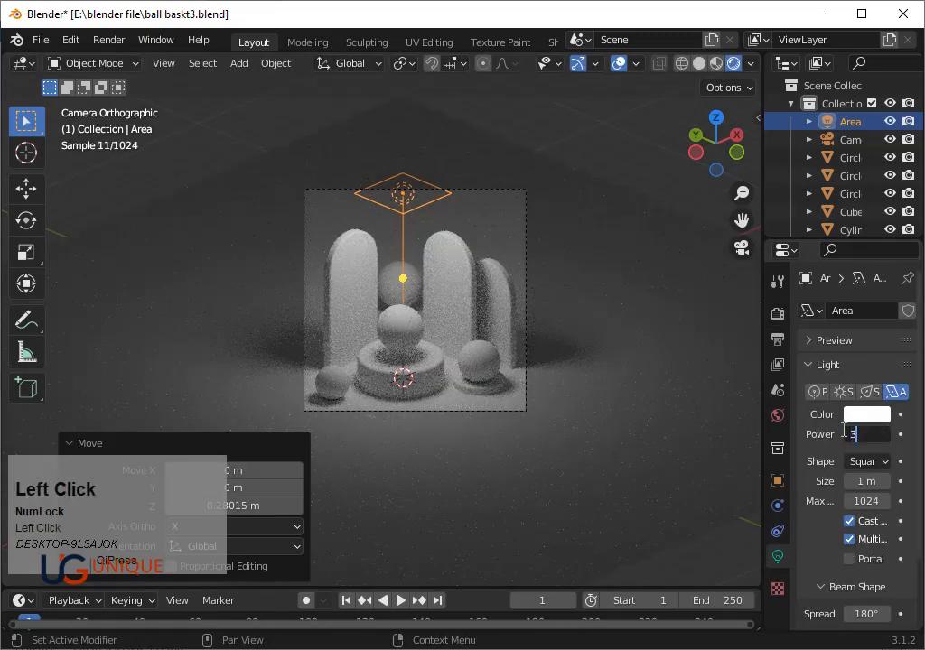
key("Return")
scroll(527, 262, "down", 1)
scroll(515, 323, "up", 3)
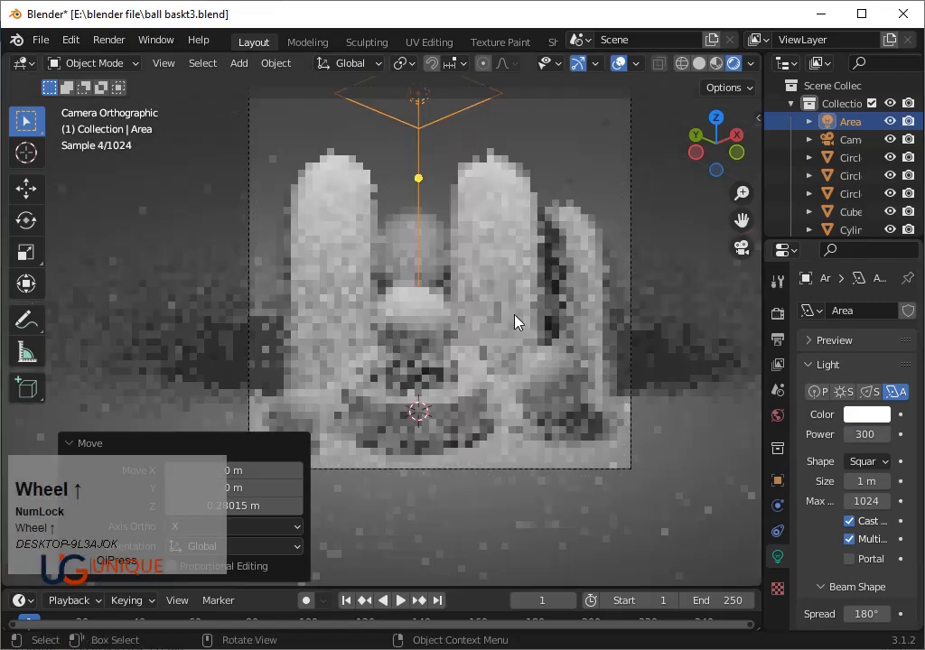
Set the Cycles viewport samples to 32 with denoising and the maximum render samples to 128, and save the file.
left_click(777, 337)
left_click(777, 313)
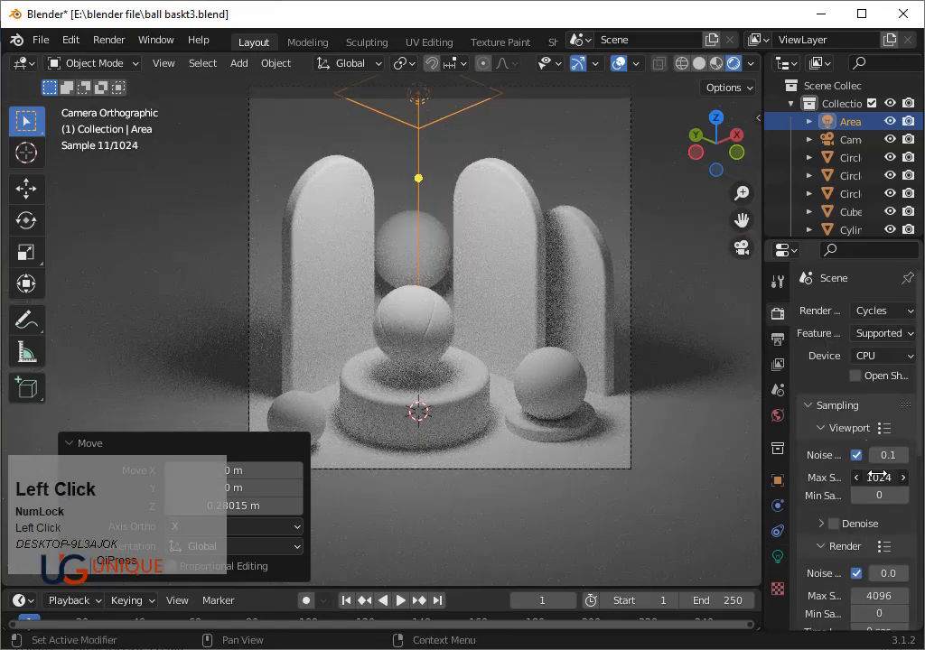
left_click(847, 531)
double_click(878, 595)
type("128")
key("Return")
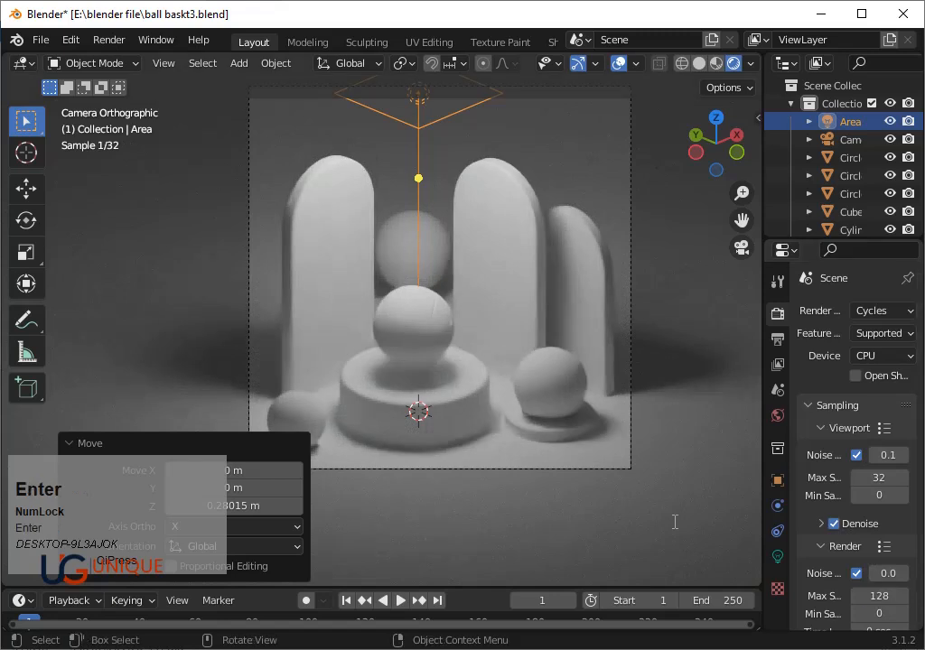
scroll(840, 407, "down", 2)
key("ctrl+s")
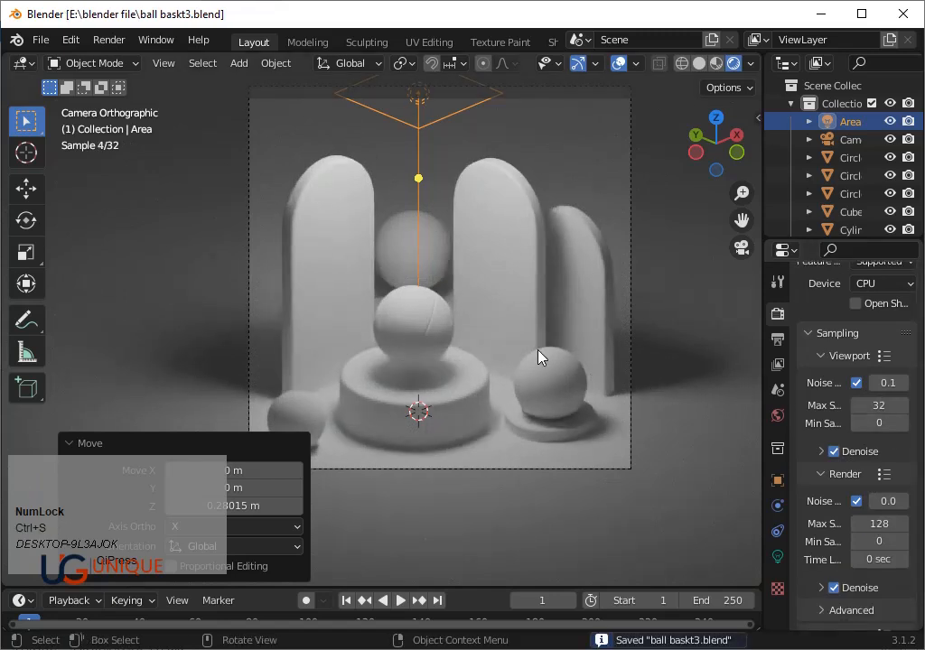
Slightly shrink the sphere on the small round base, shift it about 0.018 m along Z, and save the file.
left_click(570, 413)
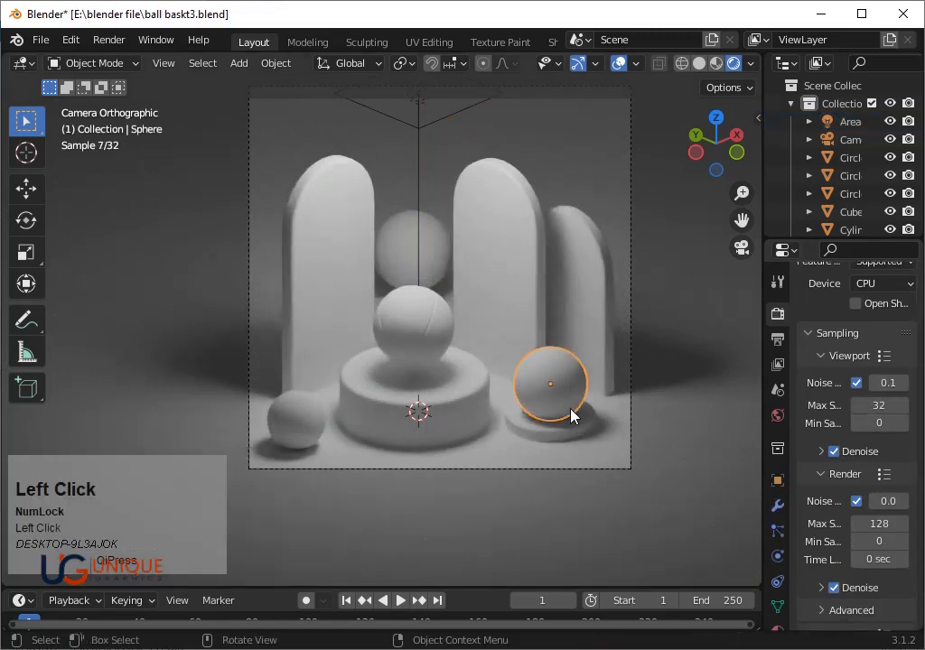
key("s")
key("g")
key("z")
key("Up")
left_click(622, 474)
key("ctrl+s")
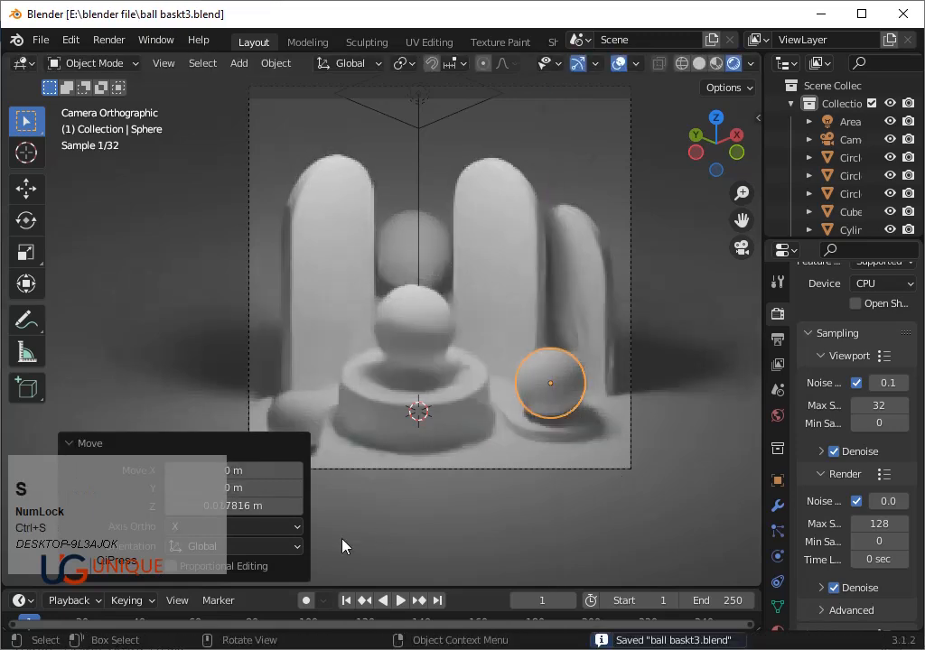
Enlarge the timeline area below the viewport and turn it into a Shader Editor.
left_click(256, 445)
scroll(438, 292, "down", 1)
scroll(438, 292, "up", 1)
left_click_drag(448, 587, 325, 379)
scroll(389, 271, "down", 2)
left_click(23, 390)
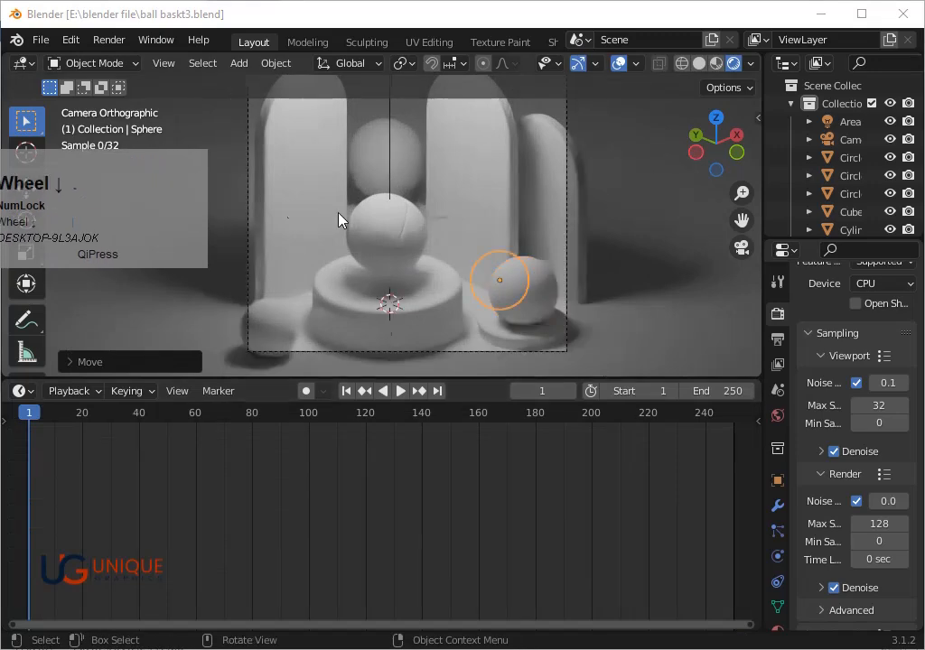
left_click(47, 571)
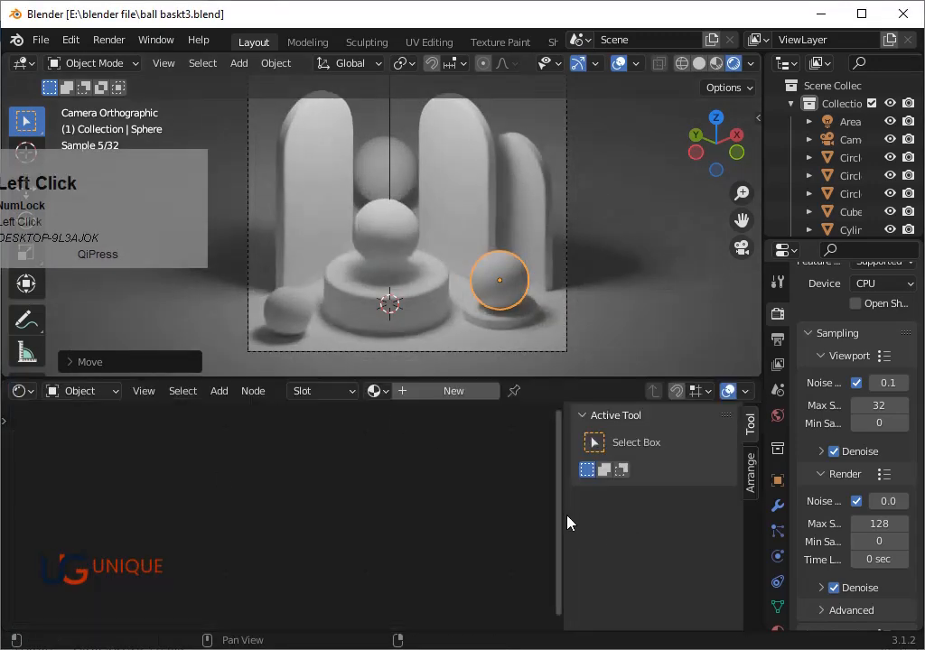
Create a new material for the ground plane and set its base colour to pure white with value 1.000.
left_click(703, 310)
left_click(458, 398)
scroll(430, 547, "up", 1)
scroll(430, 547, "up", 3)
left_click_drag(432, 379, 431, 329)
scroll(431, 230, "down", 3)
left_click_drag(741, 219, 742, 230)
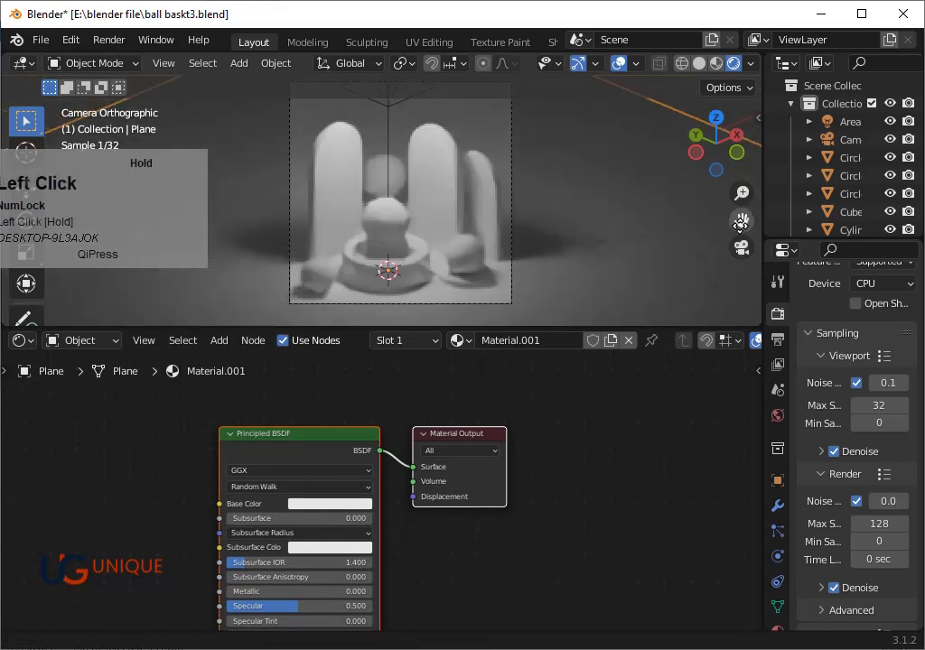
scroll(634, 212, "up", 1)
left_click(352, 504)
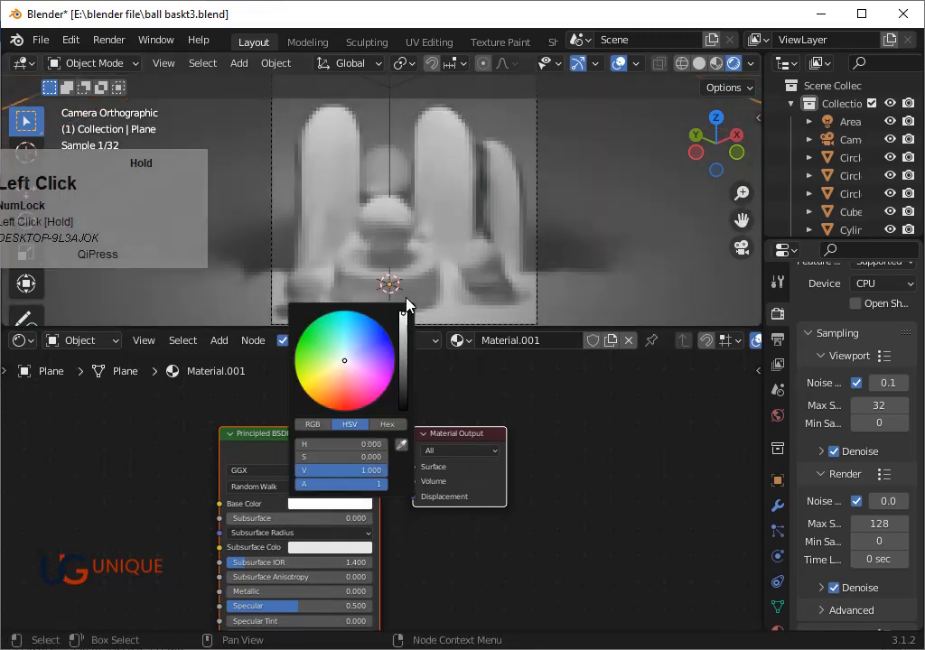
Select the area light and set its power to 800.
scroll(412, 180, "down", 2)
left_click(411, 165)
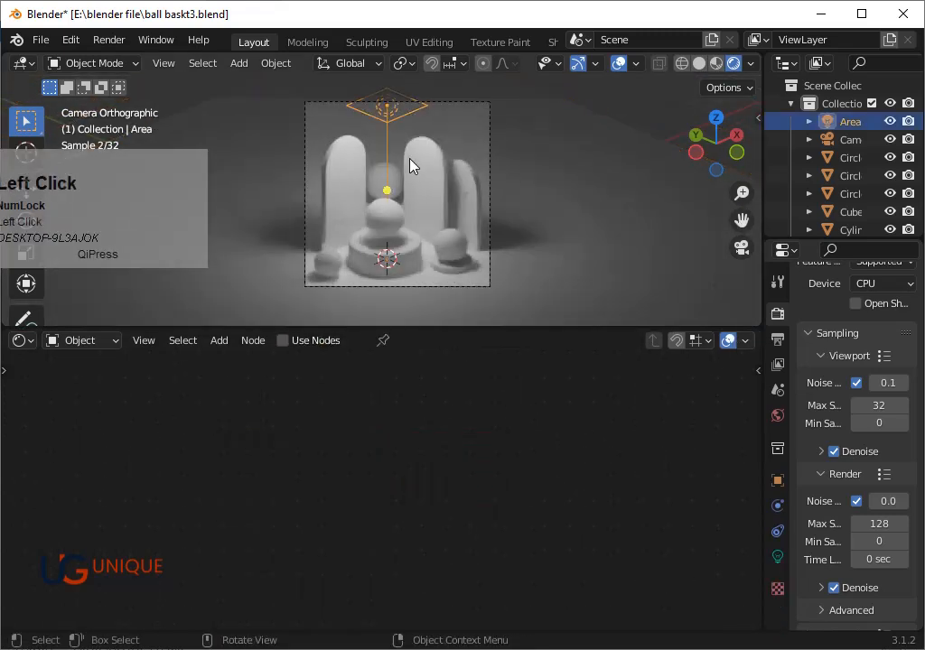
left_click(777, 557)
left_click(864, 362)
type("500")
key("Return")
left_click(863, 363)
type("800")
key("Return")
Raise the area light along Z and place a duplicate of it outside the left edge of the camera frame.
key("g")
key("z")
left_click(493, 219)
scroll(495, 226, "down", 1)
key("shift+d")
left_click(370, 249)
left_click(777, 339)
scroll(506, 257, "up", 1)
left_click(506, 257)
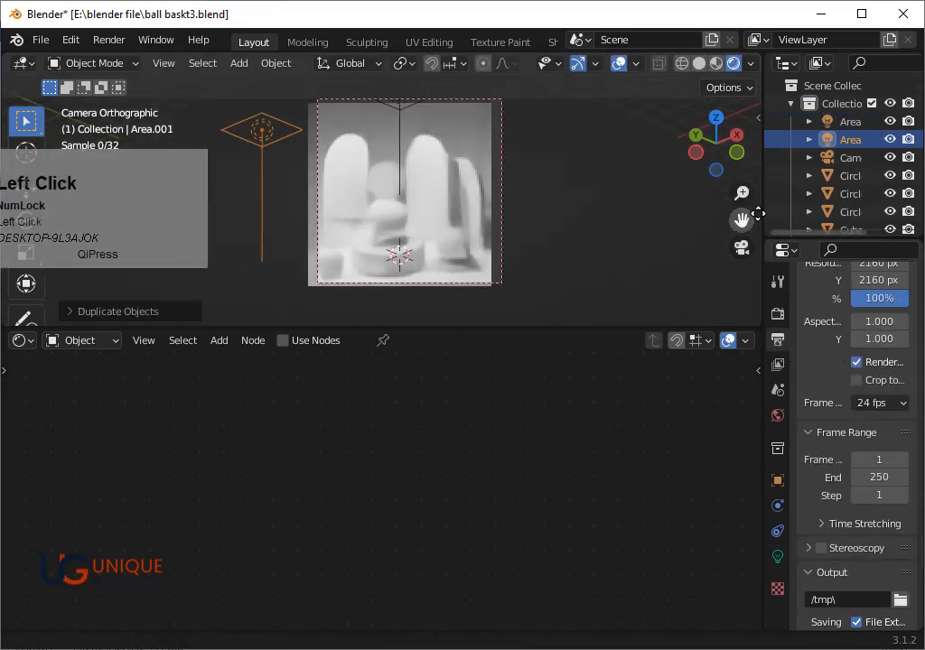
In top view, duplicate the second area light and position the copy behind the podium on the +X side.
left_click(715, 118)
scroll(551, 190, "down", 1)
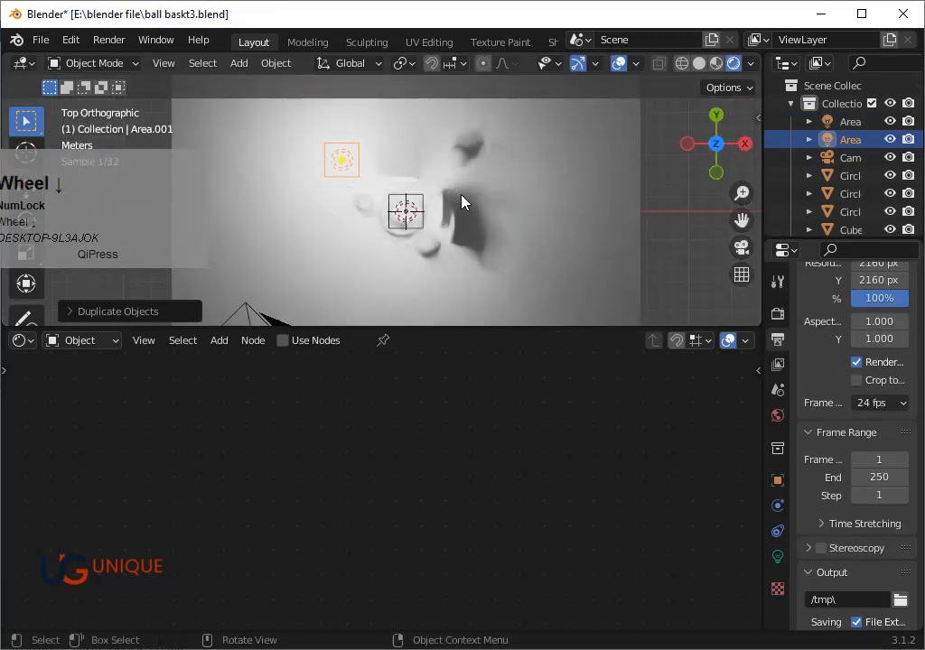
key("shift+d")
left_click(620, 170)
key("g")
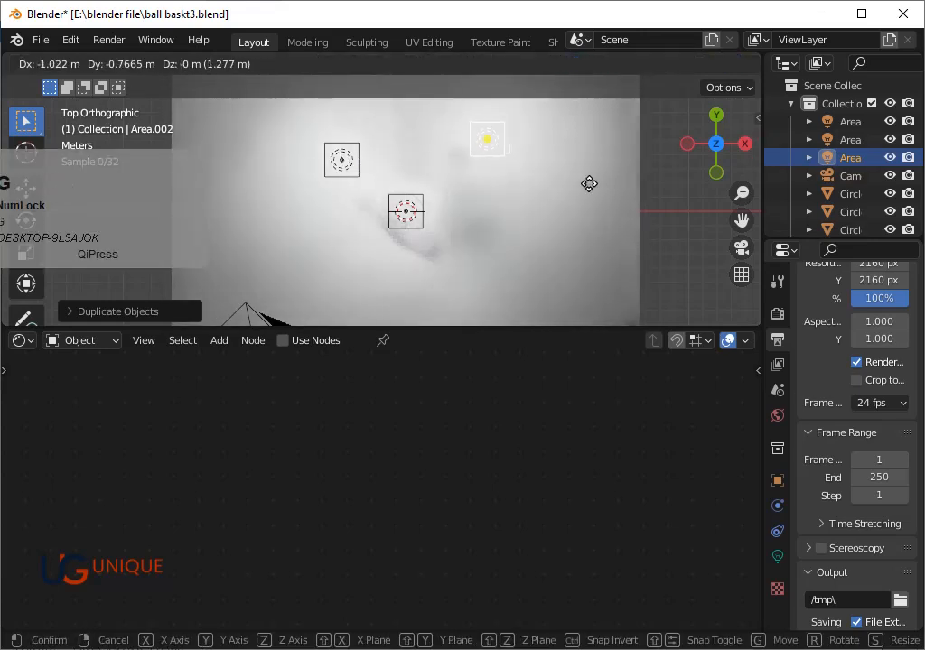
left_click(579, 187)
Return to the camera view and turn off Render Region in the output settings.
key("KP_0")
scroll(650, 181, "down", 3)
left_click(856, 361)
scroll(512, 140, "up", 3)
scroll(441, 188, "down", 2)
Refine the third area light's position in top view and adjust its height along Z in camera view.
key("g")
left_click(442, 149)
left_click(715, 118)
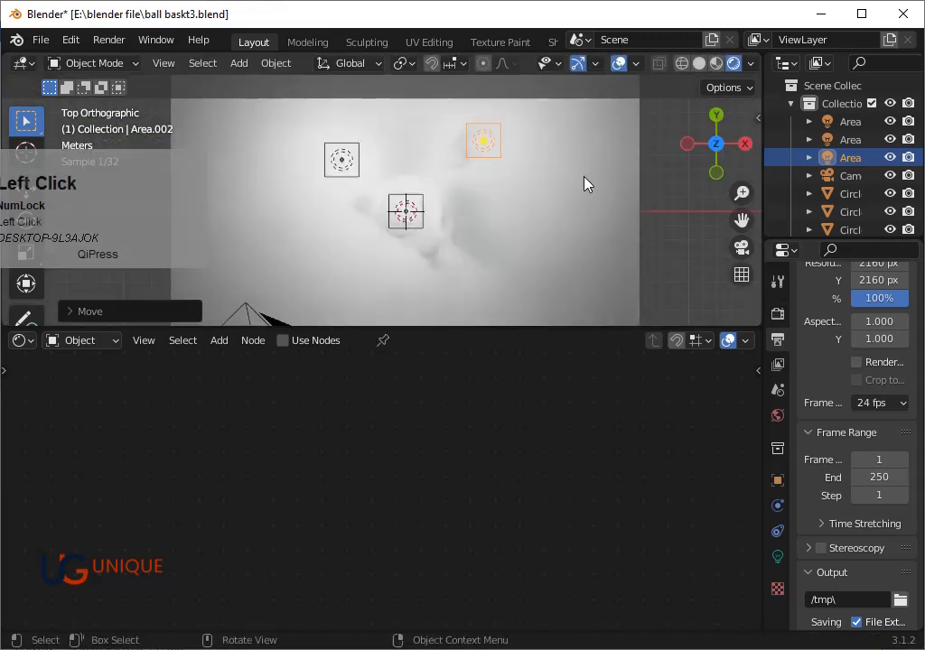
key("KP_0")
key("g")
key("z")
left_click(464, 238)
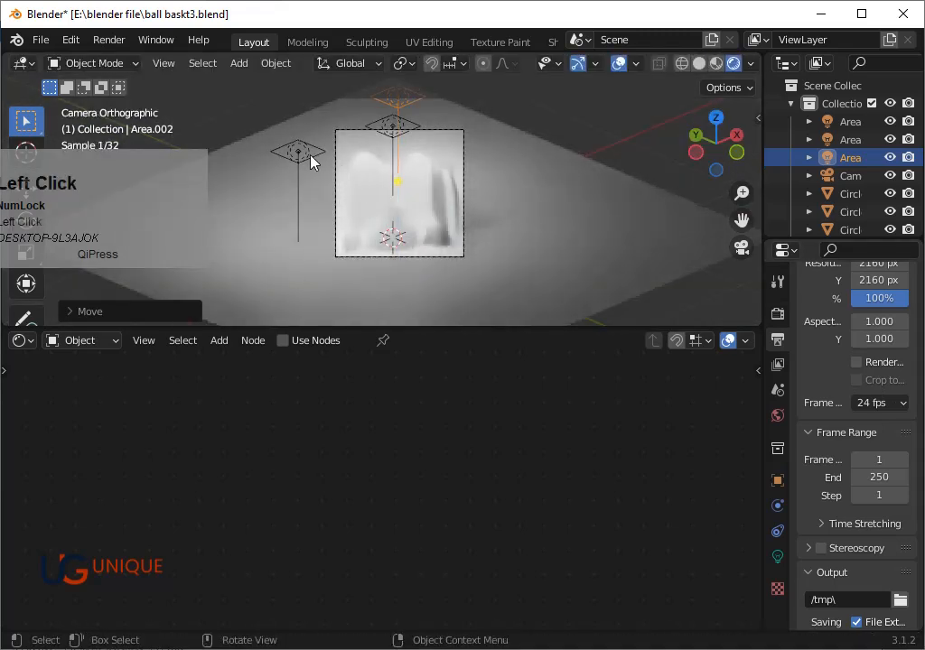
Duplicate an area light and place the copy outside the right edge of the camera frame.
key("shift+d")
left_click(506, 125)
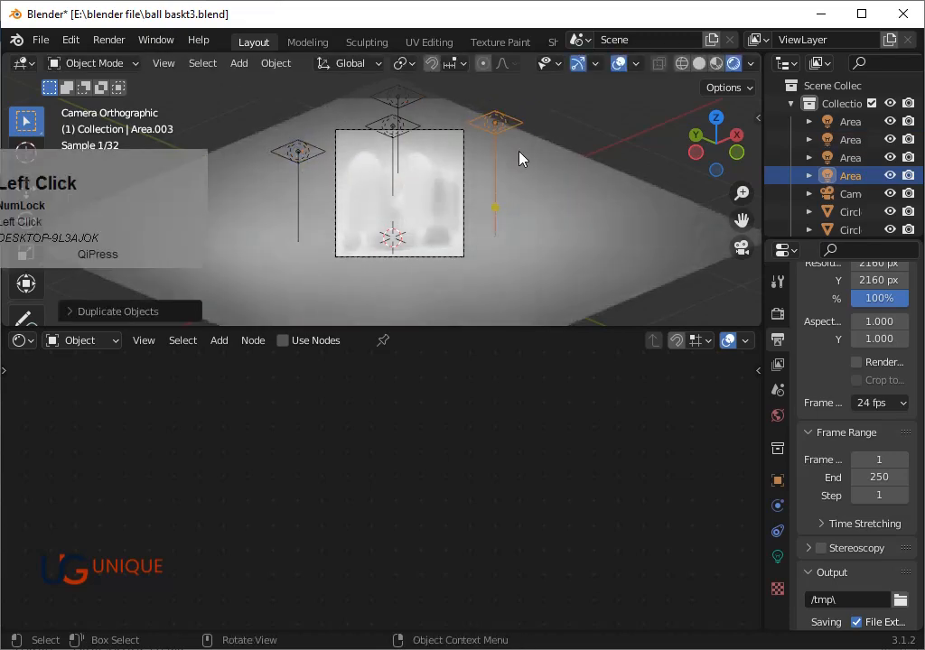
Move the fourth area light along the Y axis beside the camera frame, leaving Render Region turned off.
key("g")
key("x")
key("y")
left_click(503, 133)
scroll(488, 185, "up", 2)
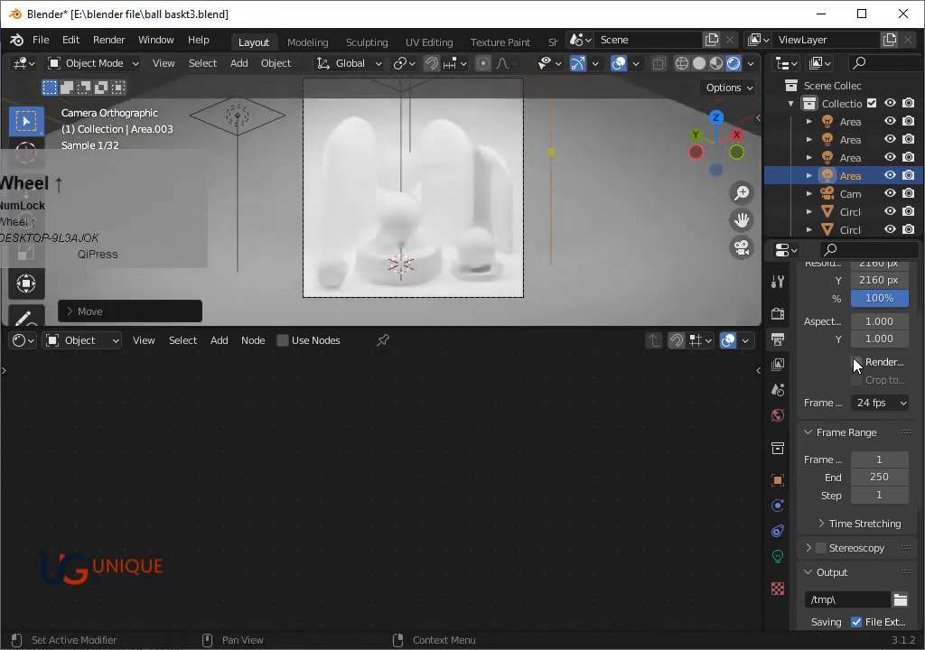
left_click(856, 362)
left_click(854, 364)
Set the background plane's base color to purple with H 0.703, S 0.744 and V 0.375.
left_click(596, 299)
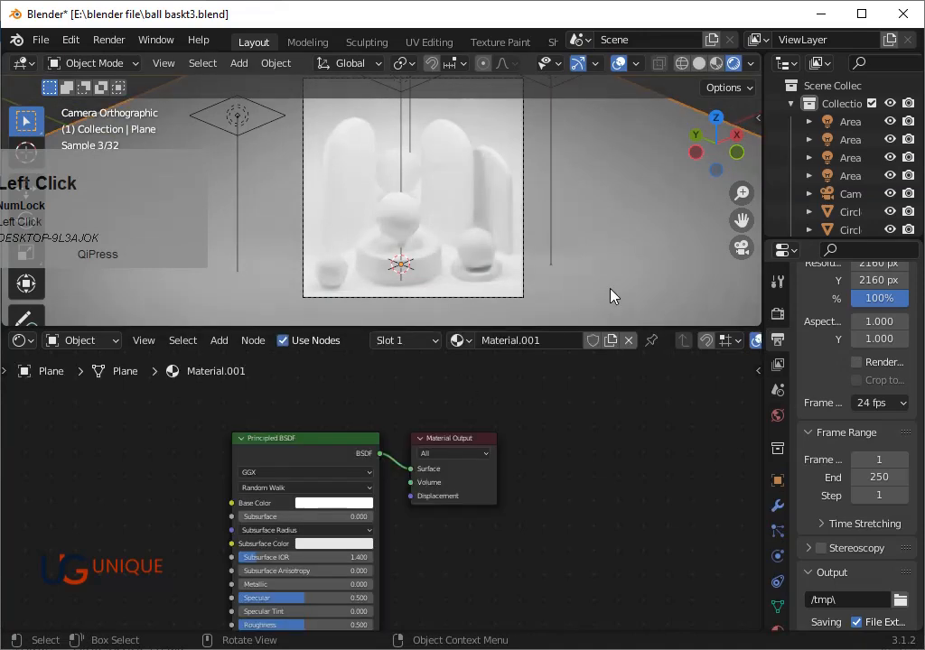
scroll(274, 405, "up", 2)
left_click(329, 503)
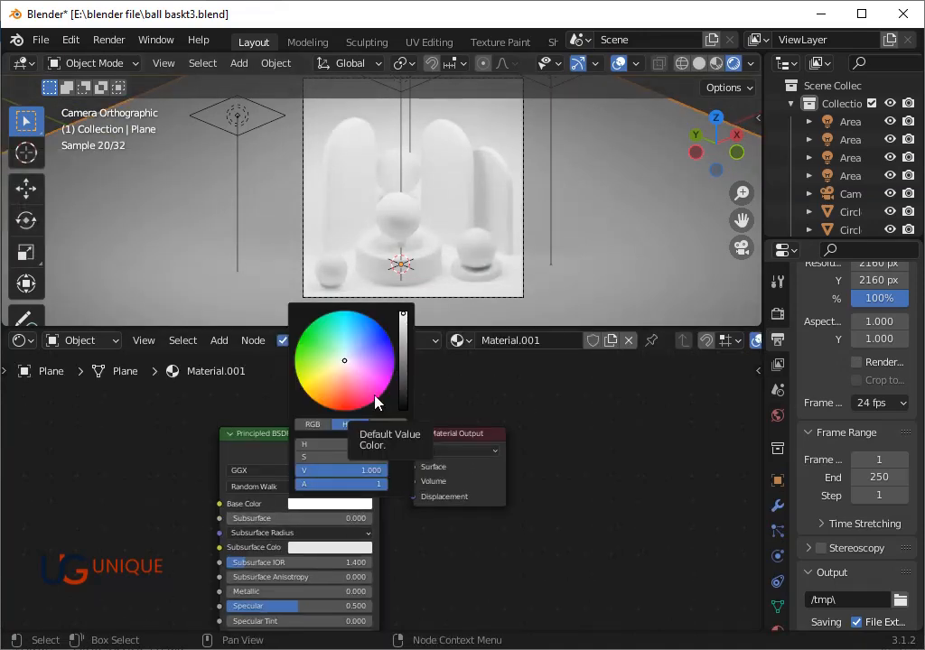
left_click(403, 347)
left_click(367, 357)
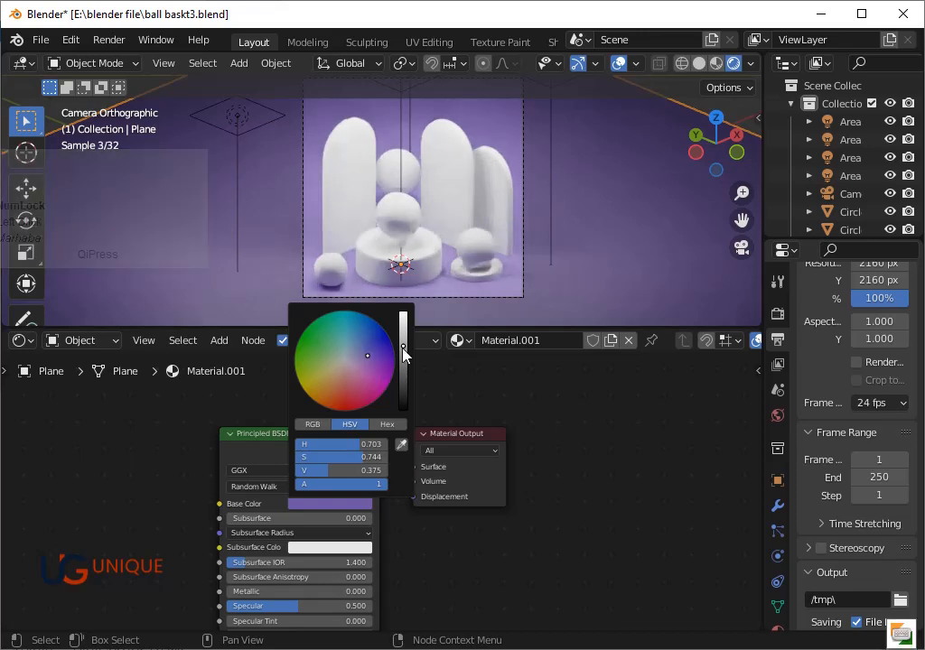
Give the left arch a new material with a light purple base color, H 0.707, S 0.697, V 1.000.
left_click(383, 264)
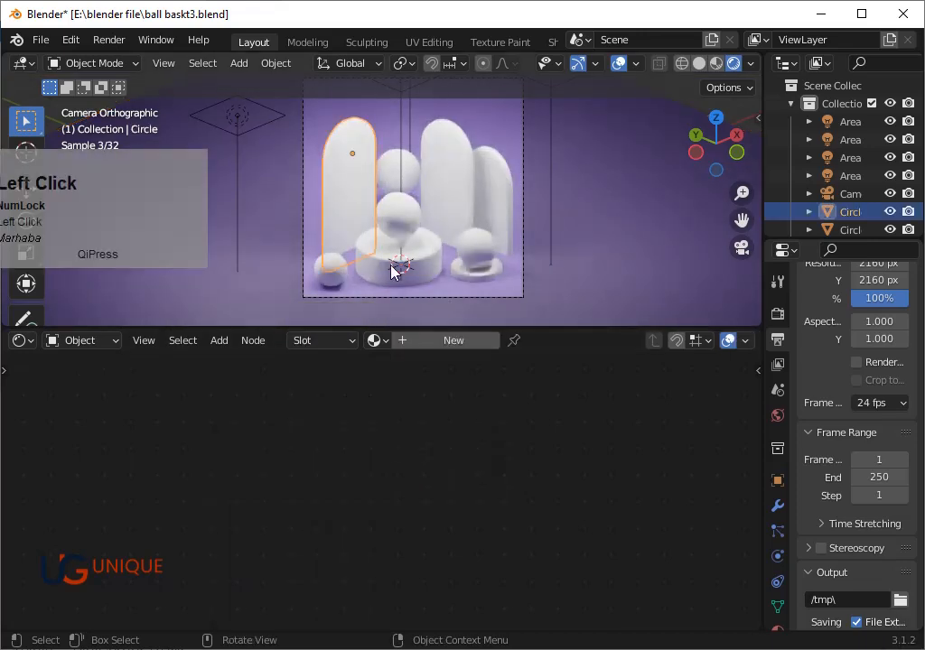
left_click(451, 340)
left_click(328, 540)
left_click(403, 350)
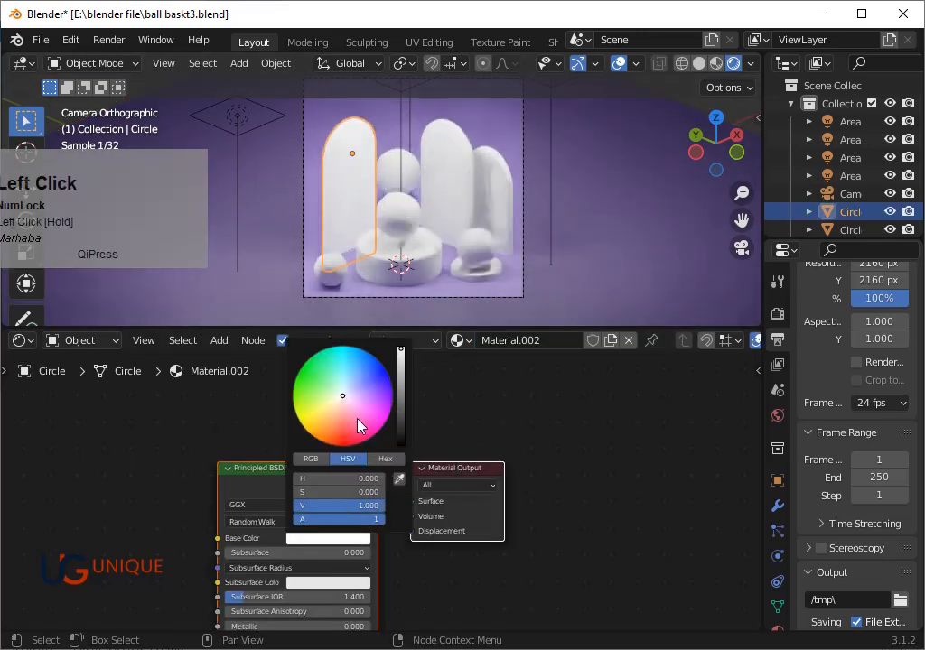
left_click(363, 394)
Set the background plane's base color to a deep purple with H 0.709, S 0.783 and V 0.242.
left_click(473, 306)
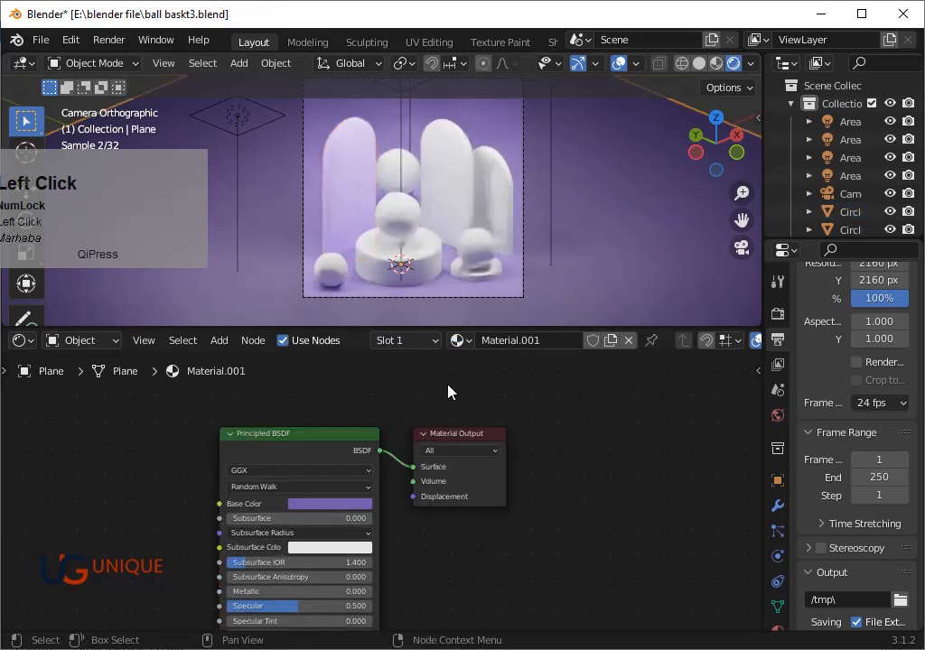
left_click(330, 504)
left_click(404, 353)
left_click(362, 357)
left_click(404, 358)
left_click(368, 359)
left_click(402, 355)
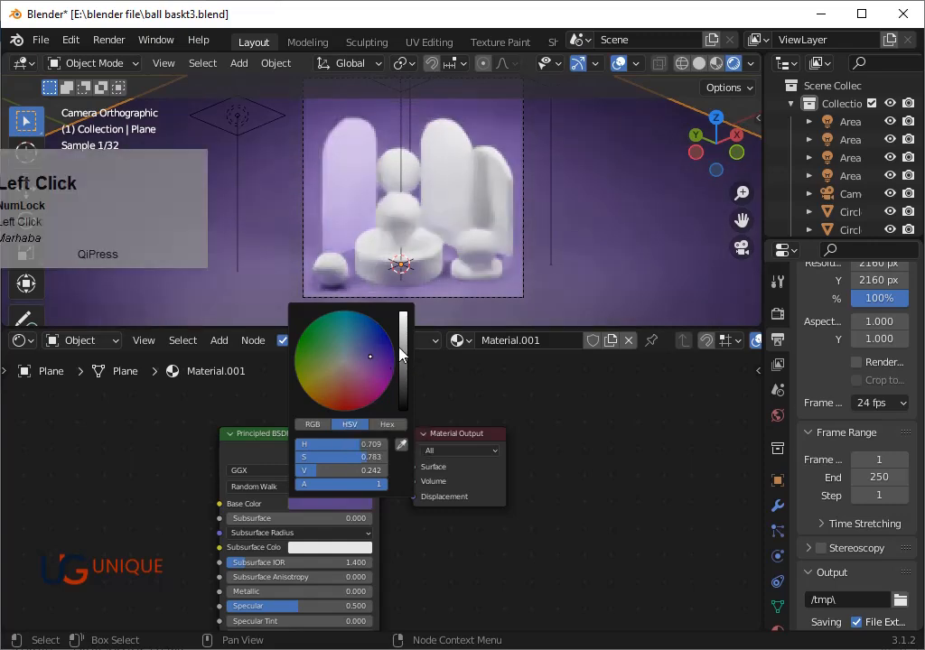
Rotate the left arch slightly about the global Z axis and save the file.
left_click(375, 194)
key("r")
key("z")
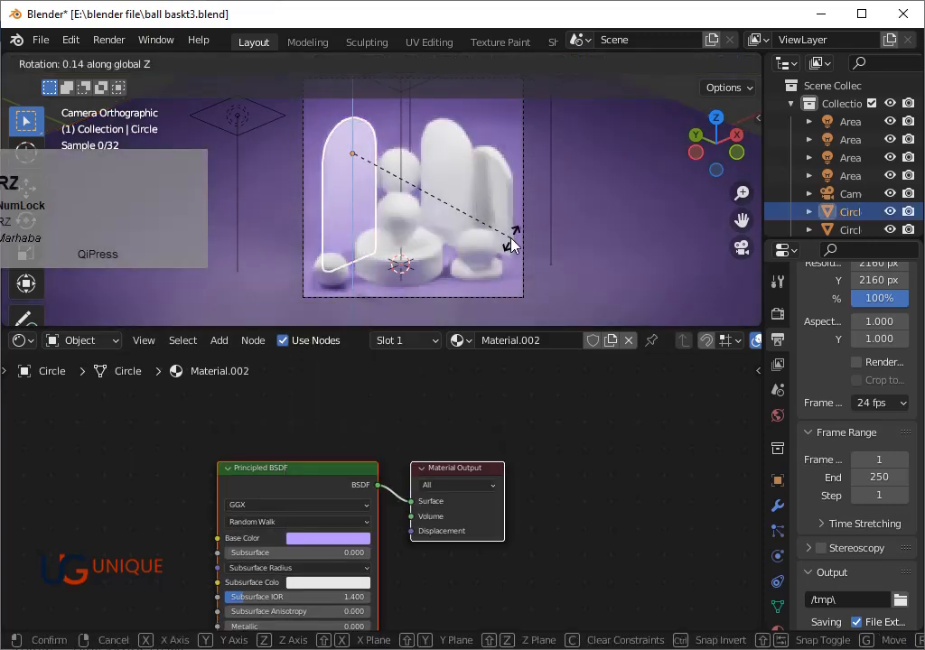
left_click(514, 237)
key("ctrl+s")
Show the preview of the left arch's material and set its roughness to 0.25.
scroll(476, 220, "up", 1)
scroll(476, 220, "up", 1)
scroll(394, 511, "down", 1)
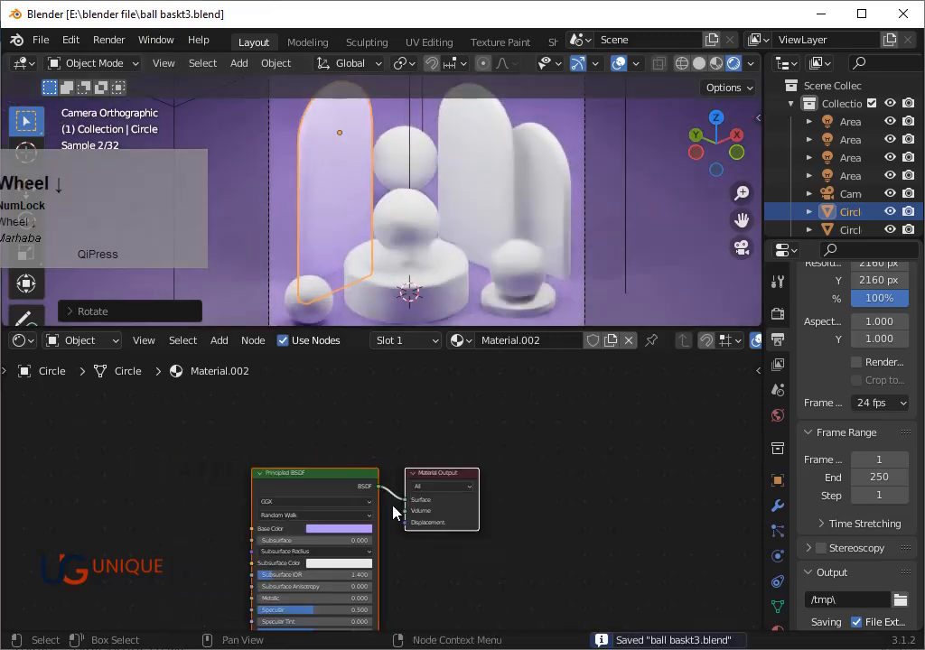
scroll(408, 486, "up", 1)
scroll(406, 477, "up", 1)
left_click(778, 629)
scroll(802, 550, "down", 3)
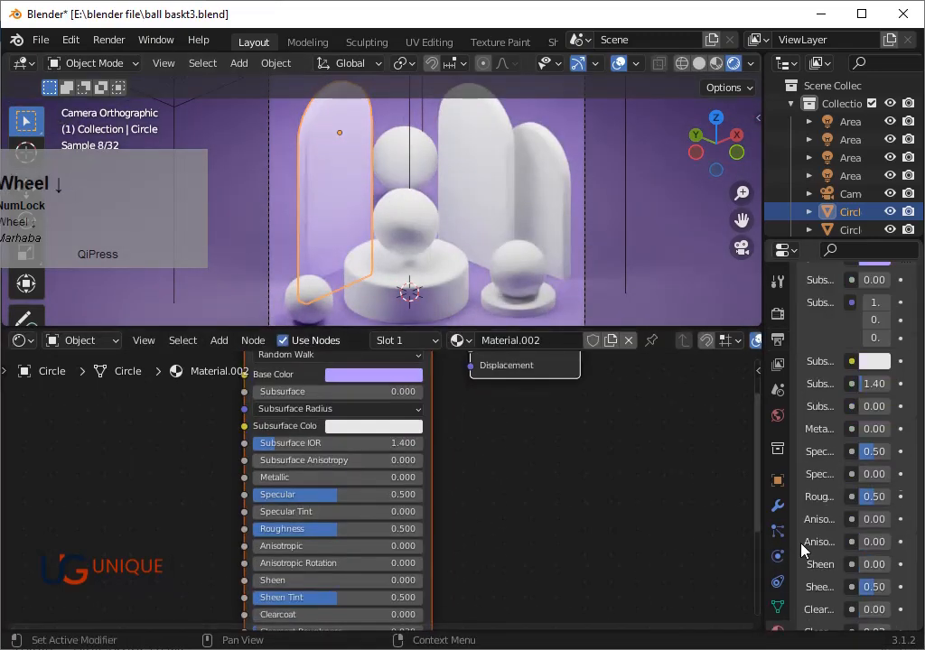
scroll(859, 506, "up", 4)
left_click(829, 380)
left_click_drag(370, 529, 350, 529)
left_click(322, 528)
type(".25")
key("Return")
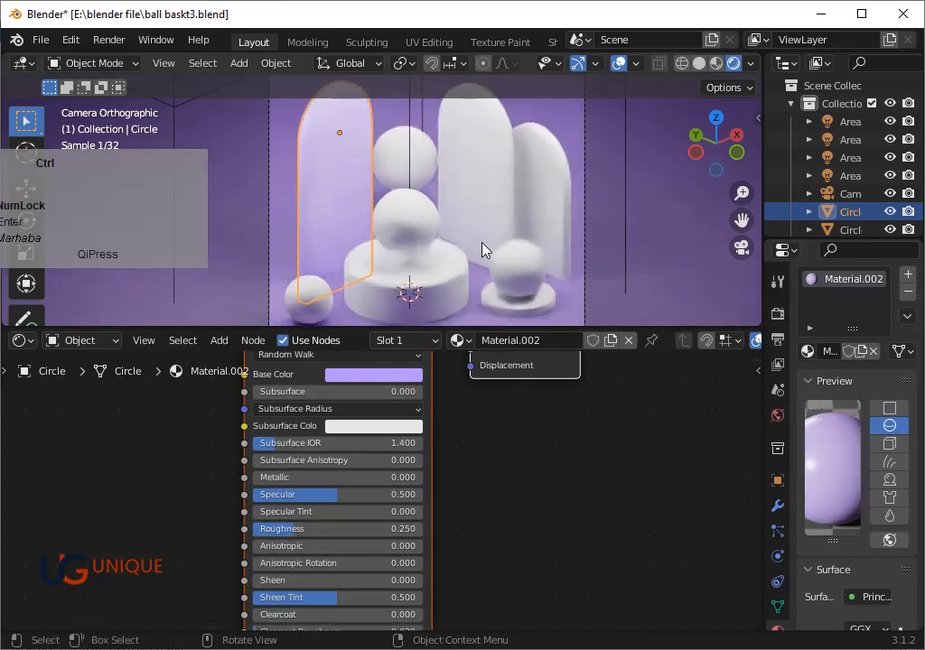
Open the background plane's base color and save the file.
key("ctrl+s")
left_click(225, 182)
left_click(321, 505)
key("ctrl+s")
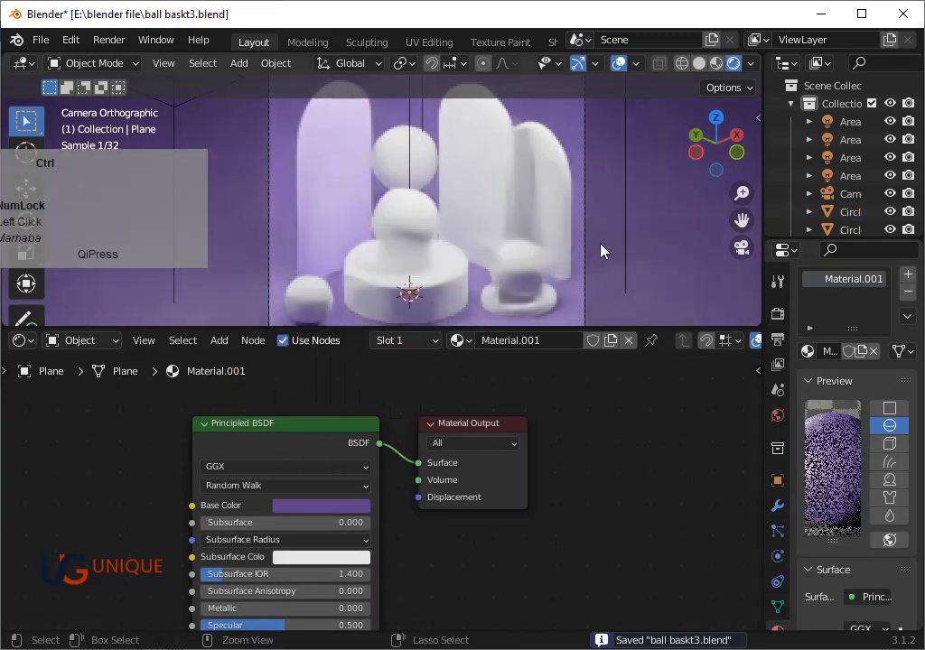
Give the podium cylinder a new material with a blue base color, H 0.658, S 0.910, V 0.832.
left_click(442, 280)
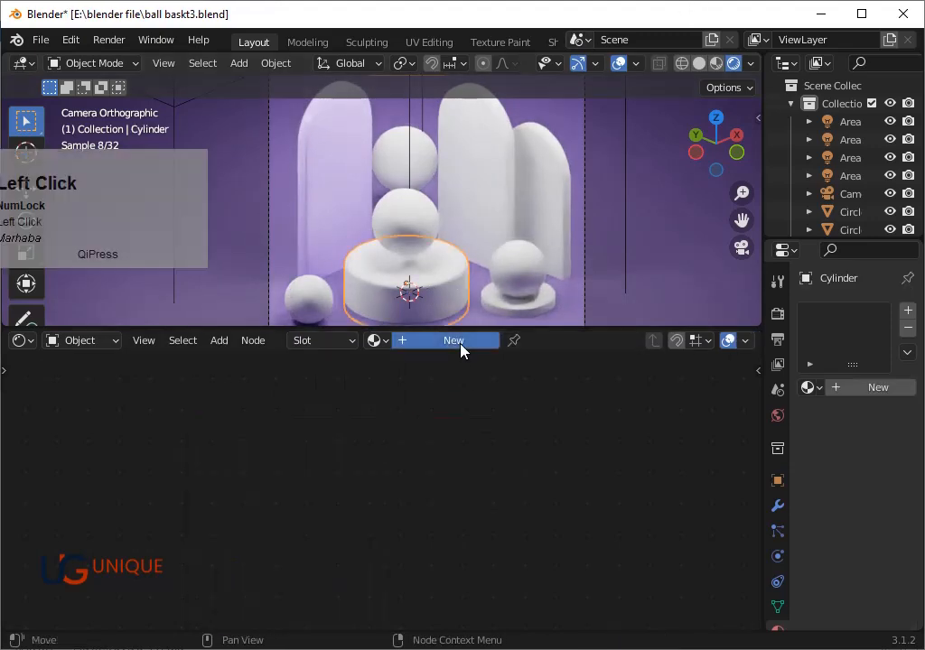
left_click(459, 343)
left_click(362, 546)
left_click(370, 360)
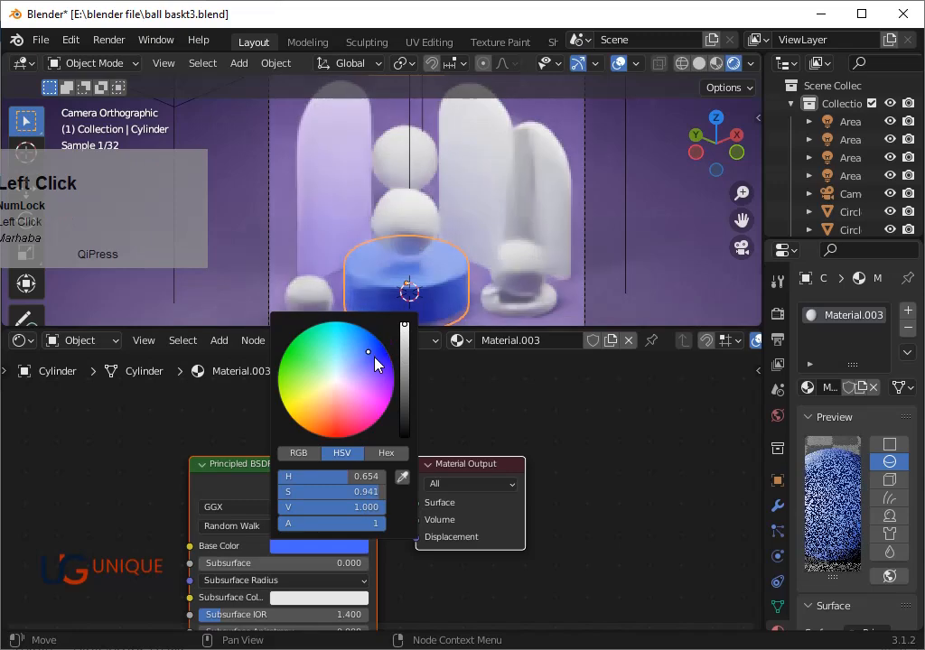
left_click(368, 357)
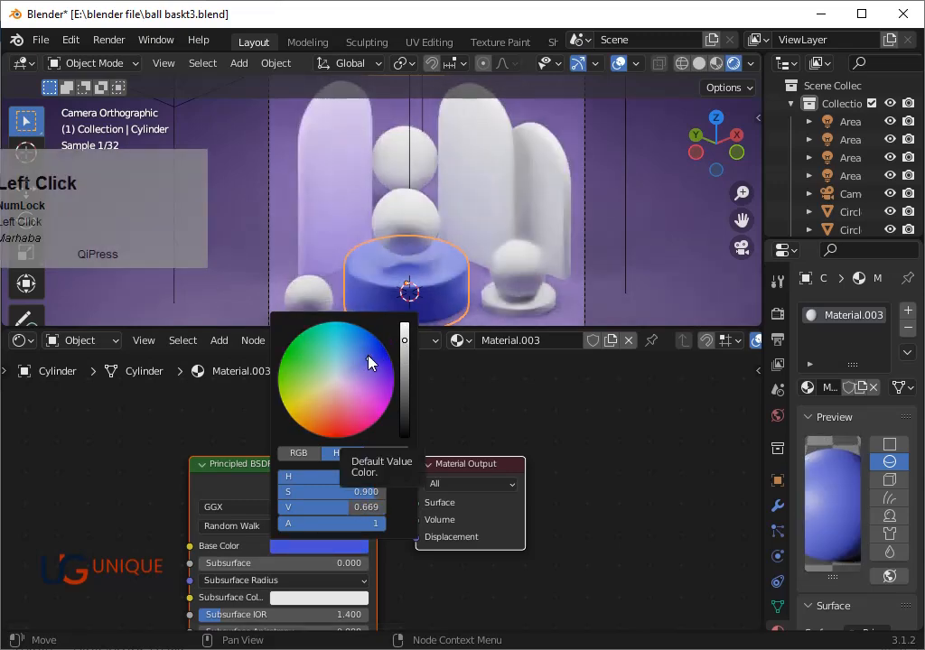
Set the podium material's roughness to 0.2 and save the file.
left_click(630, 269)
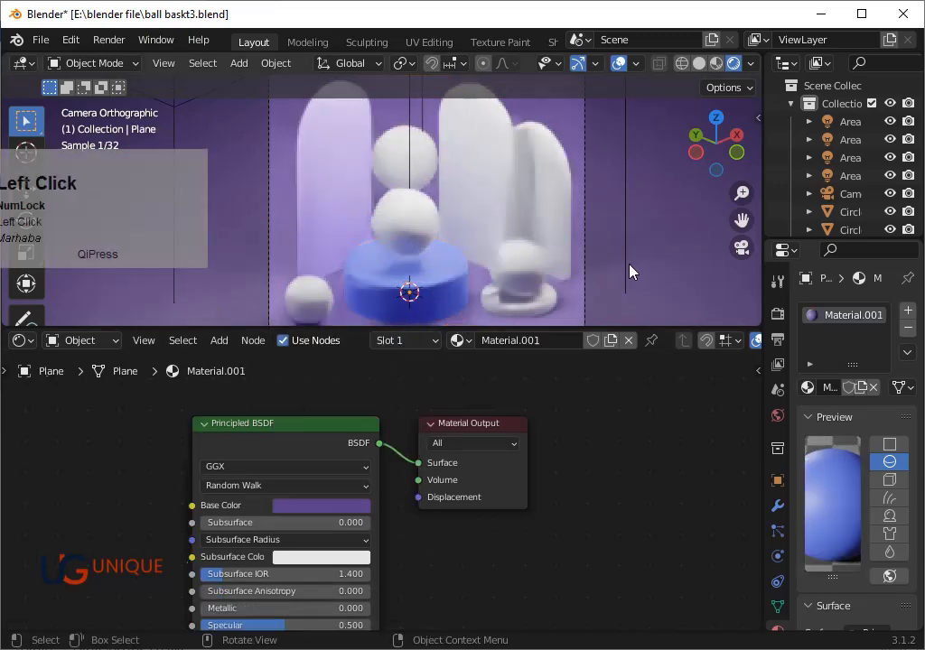
left_click(509, 178)
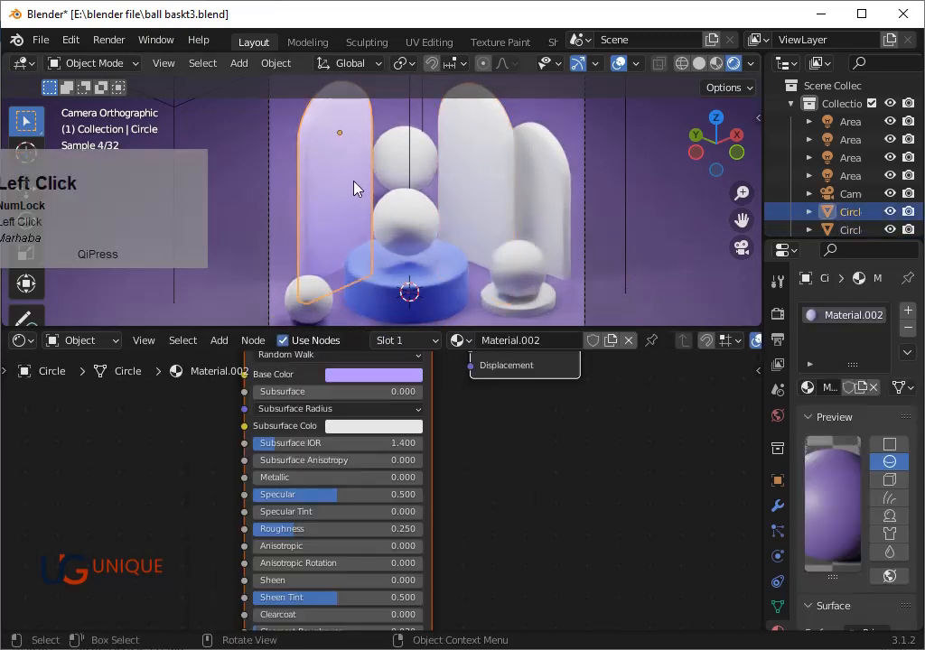
left_click(325, 183)
left_click(439, 294)
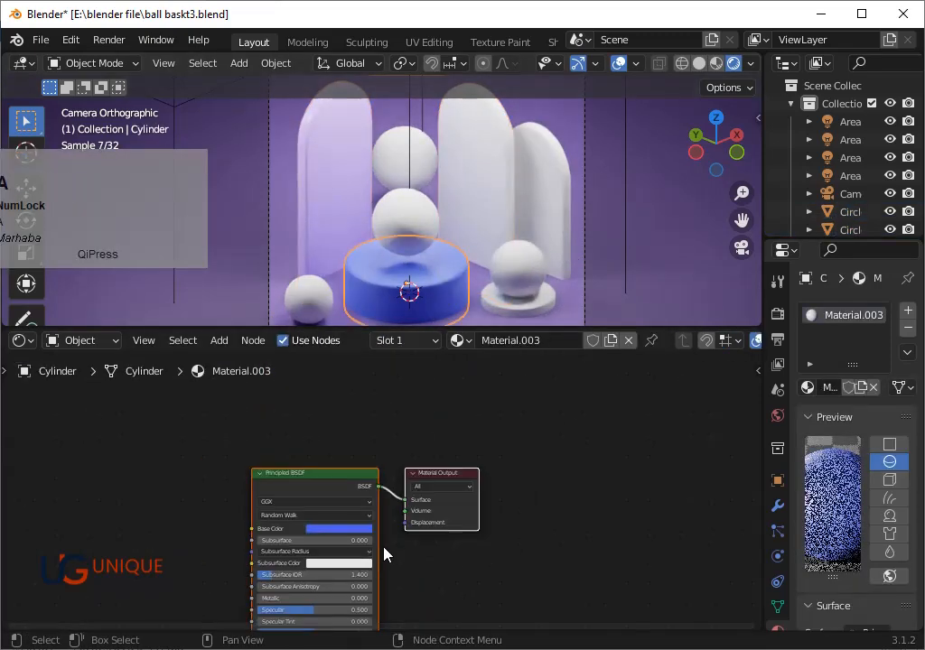
middle_click_drag(384, 547, 401, 431)
key("Return")
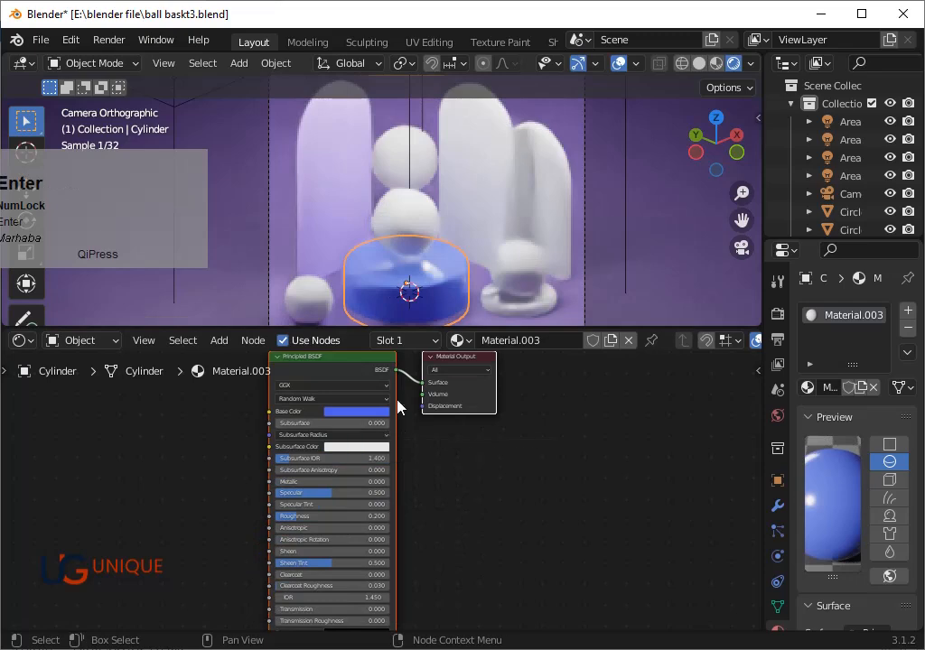
key("ctrl+s")
Set the podium material's roughness to 0.25.
left_click(449, 272)
left_click(408, 317)
left_click(349, 516)
type(".25")
key("Return")
Assign a single-user copy of Material.002 to the middle arch and set its base color to orange, H 0.070, S 0.973, V 1.000.
left_click(470, 210)
left_click(374, 341)
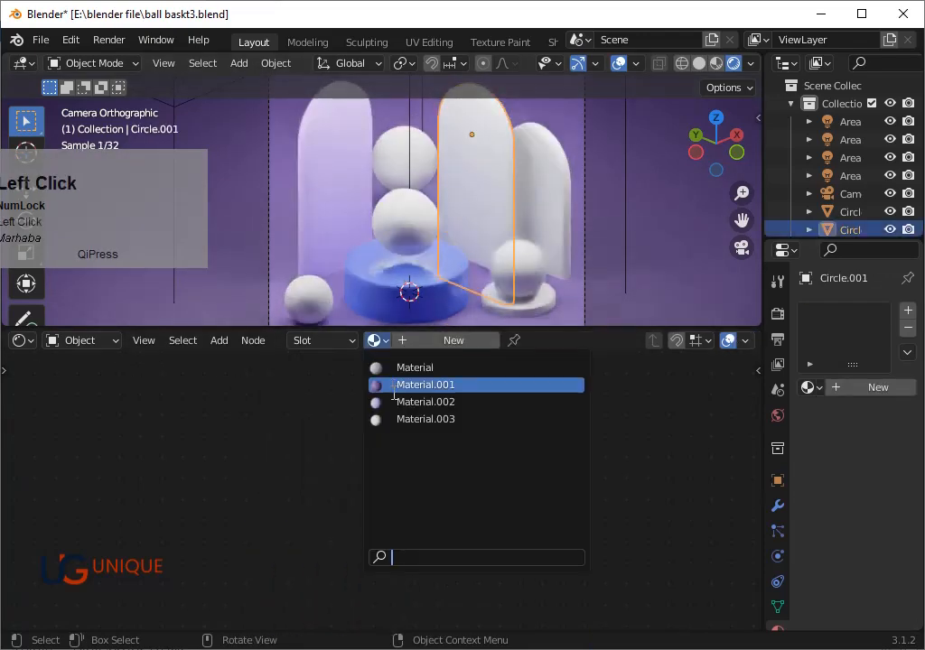
left_click(396, 402)
left_click(594, 341)
scroll(505, 384, "up", 4)
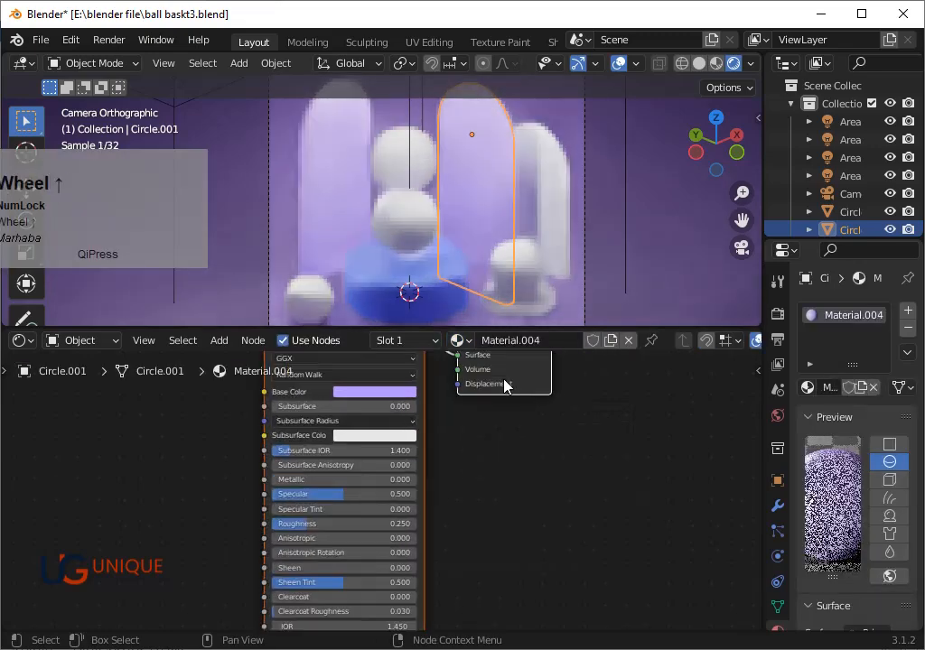
left_click(401, 385)
left_click_drag(377, 259, 363, 261)
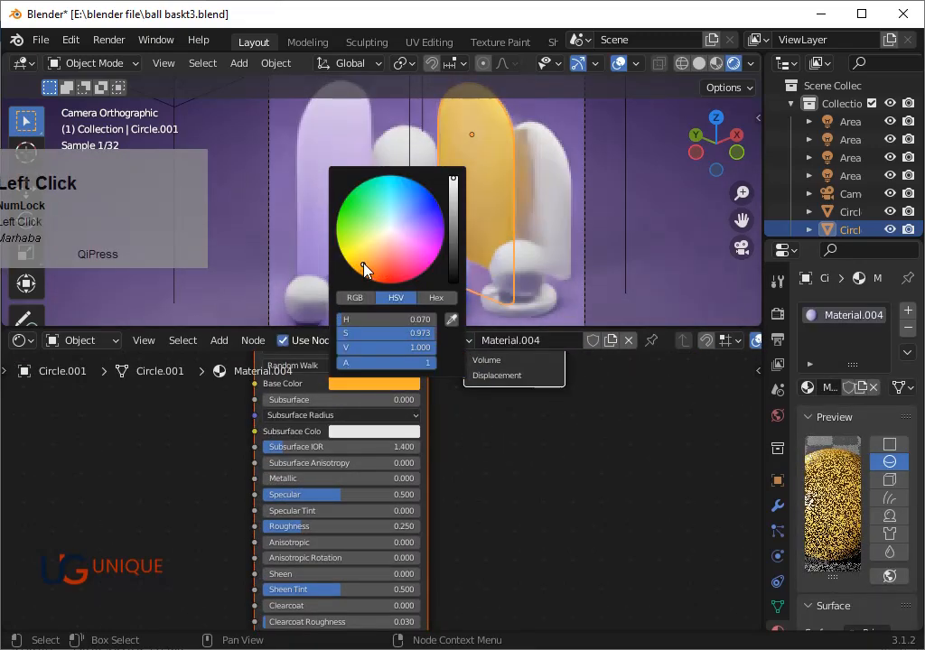
Assign Material.002 to the smaller right arch and make it a single-user copy.
left_click(543, 233)
left_click(555, 217)
left_click(555, 214)
left_click(377, 340)
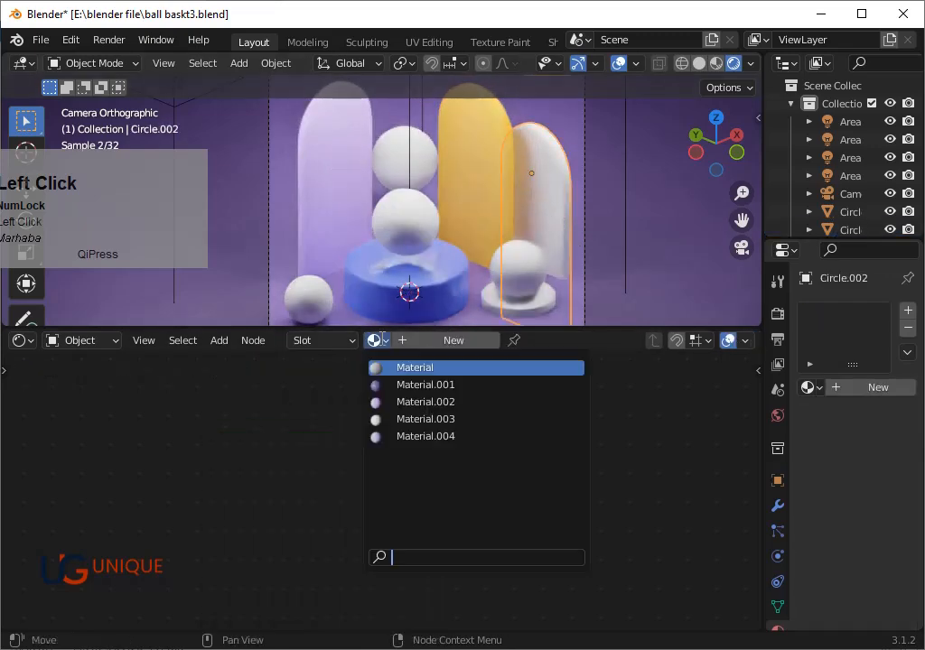
left_click(397, 403)
left_click(413, 365)
left_click(415, 413)
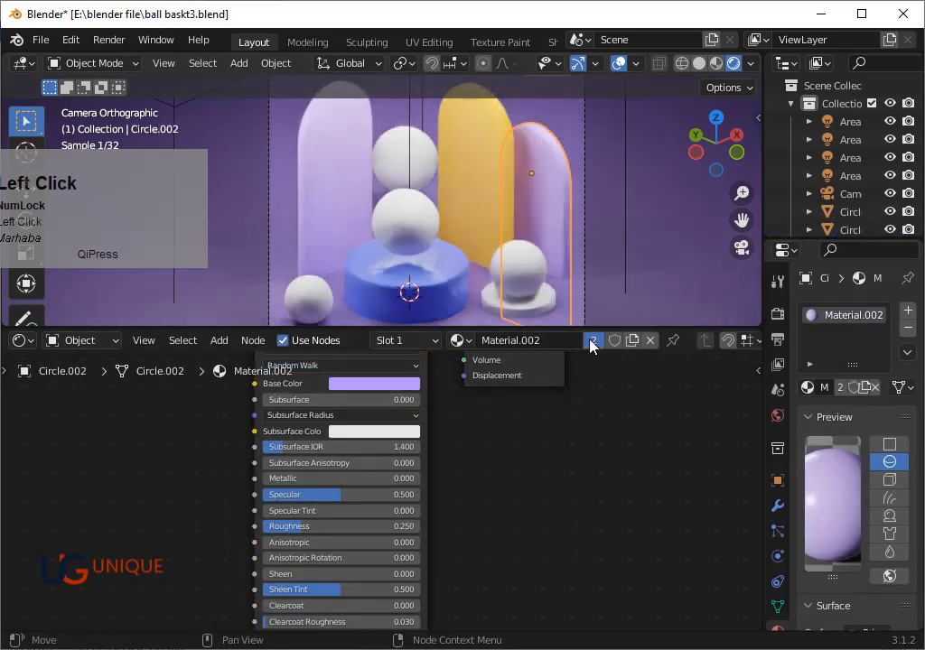
left_click(591, 340)
Set the right arch's base color to teal with H 0.447, S 0.721 and V 0.341.
left_click(383, 384)
left_click_drag(379, 257, 382, 212)
left_click(454, 210)
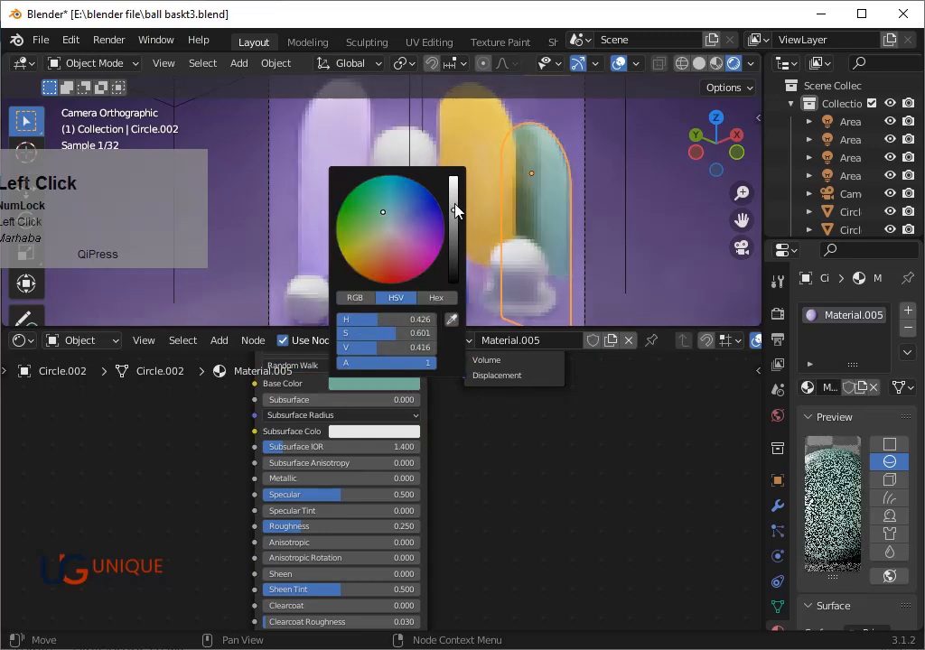
left_click(383, 205)
left_click(453, 217)
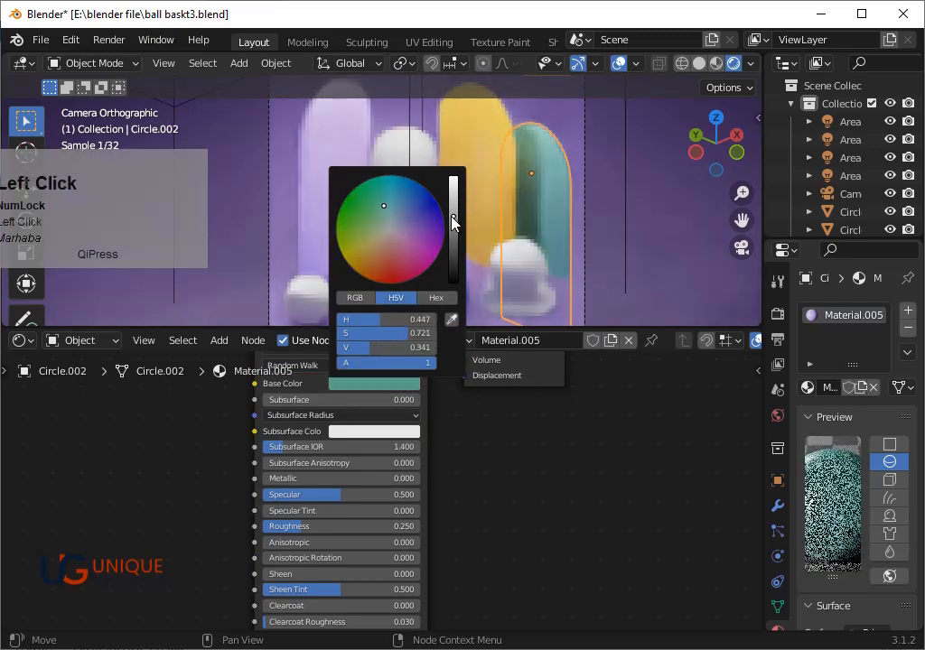
Try a bright blue base color on the left arch, with H 0.647, S 0.941 and V 1.000.
left_click(353, 131)
left_click(388, 384)
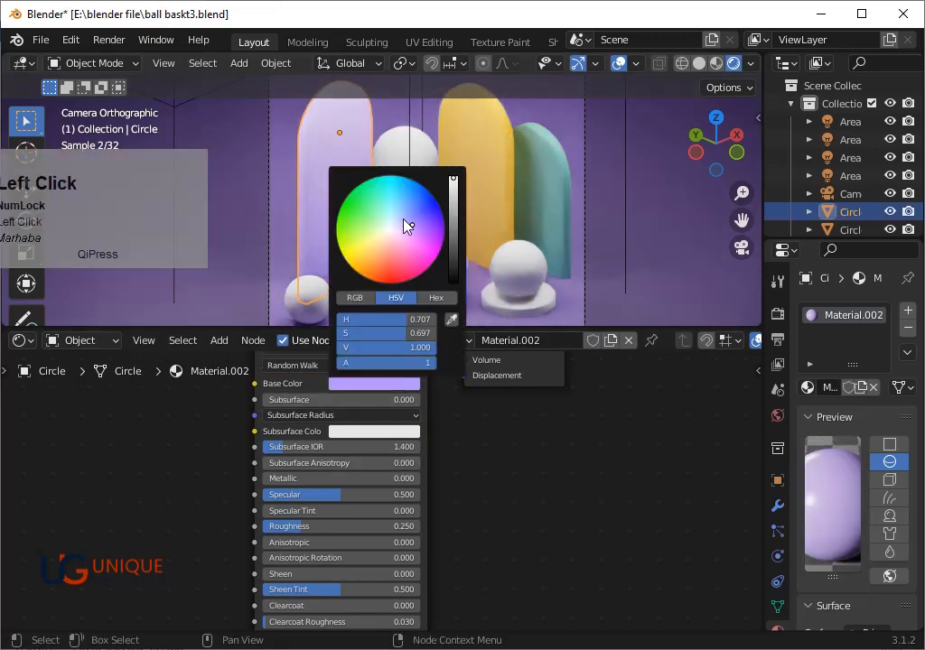
left_click(410, 197)
left_click(411, 199)
left_click(576, 146)
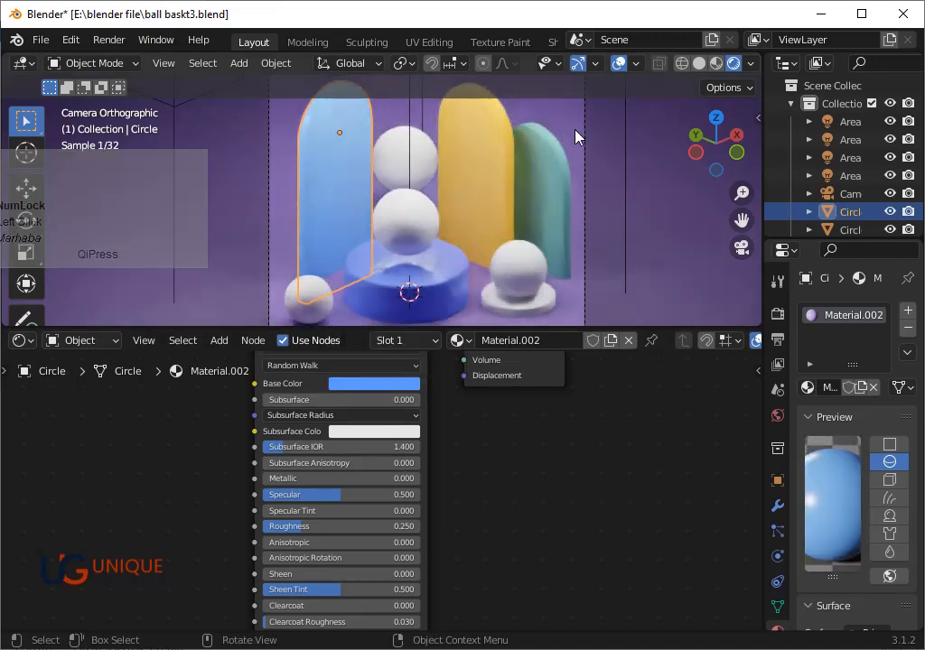
left_click(352, 146)
left_click(374, 383)
left_click(409, 208)
left_click(401, 202)
left_click(413, 199)
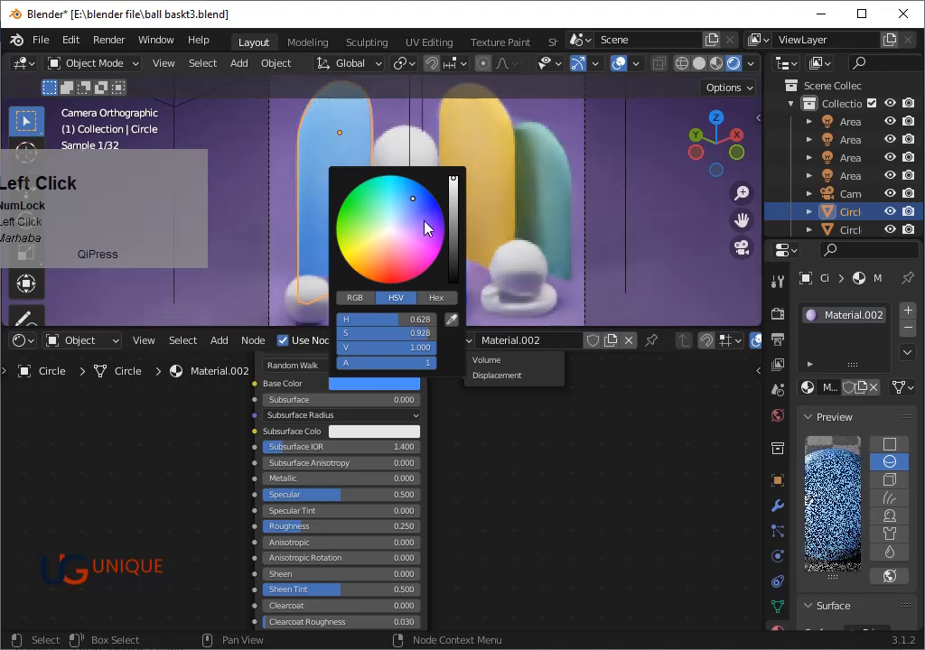
Set the podium's base color to a blue-violet with H 0.672, S 0.835 and V 0.832, and save the file.
left_click(409, 289)
left_click(376, 383)
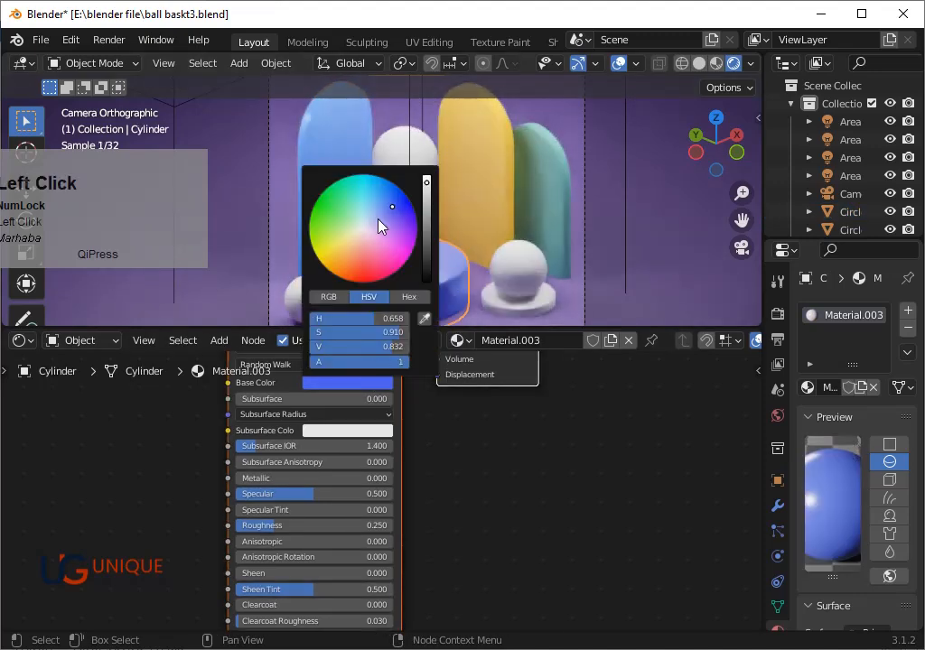
left_click(390, 216)
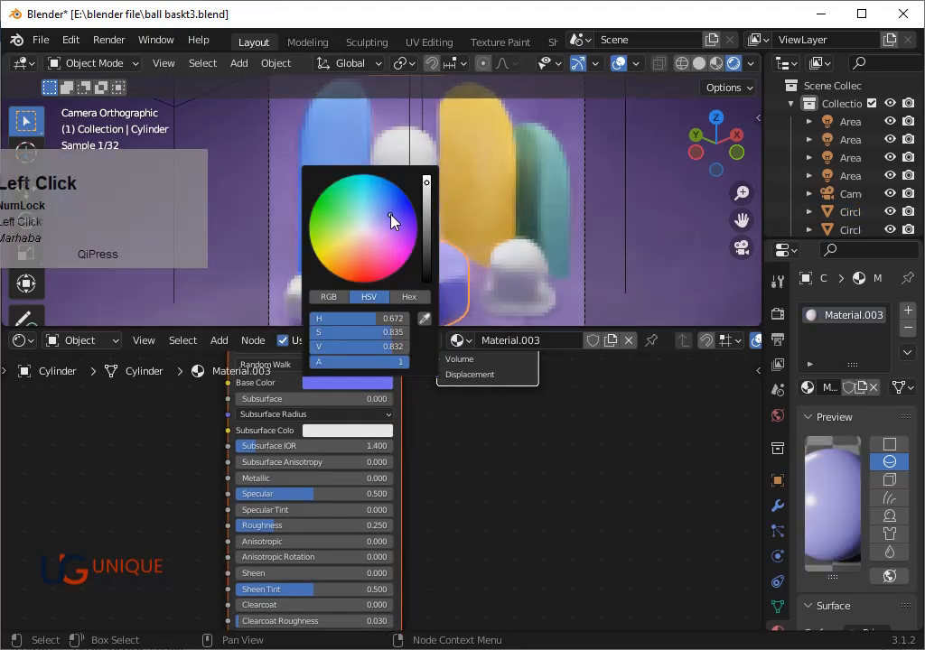
key("ctrl+s")
Set the left arch's base color back to a light purple.
left_click(474, 252)
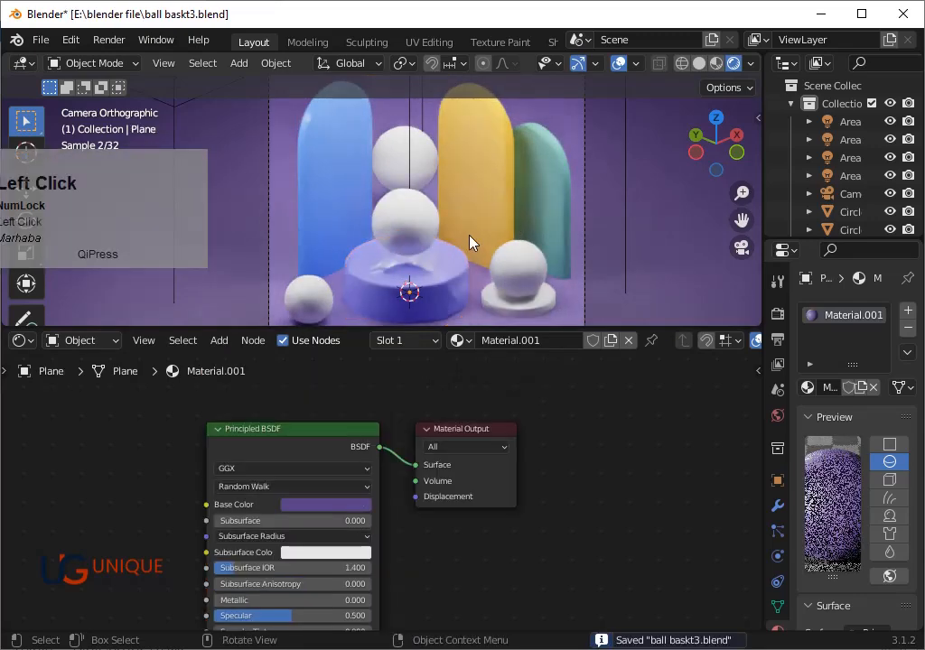
left_click(341, 239)
left_click(374, 383)
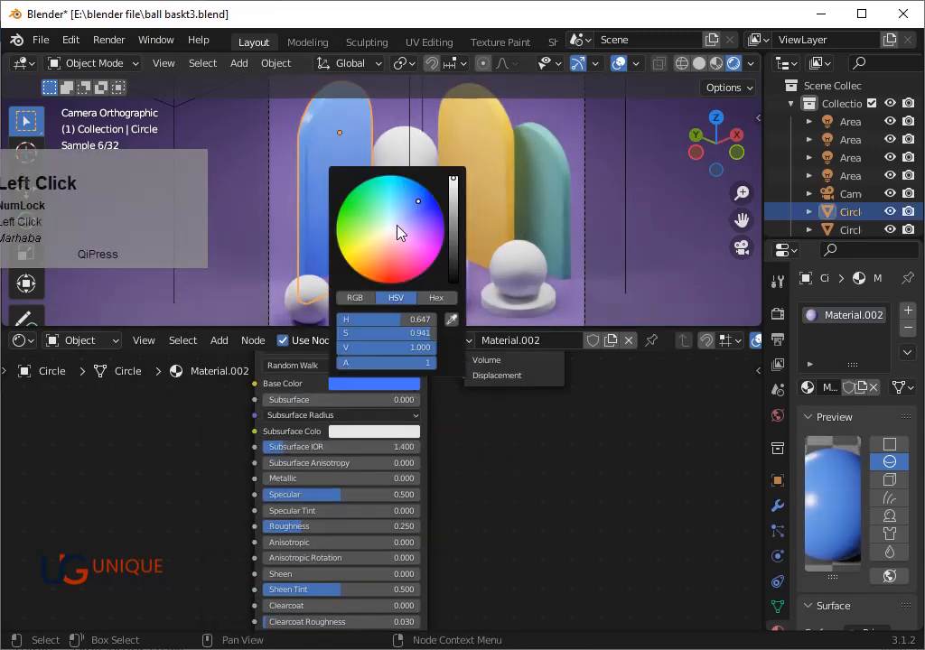
left_click(419, 231)
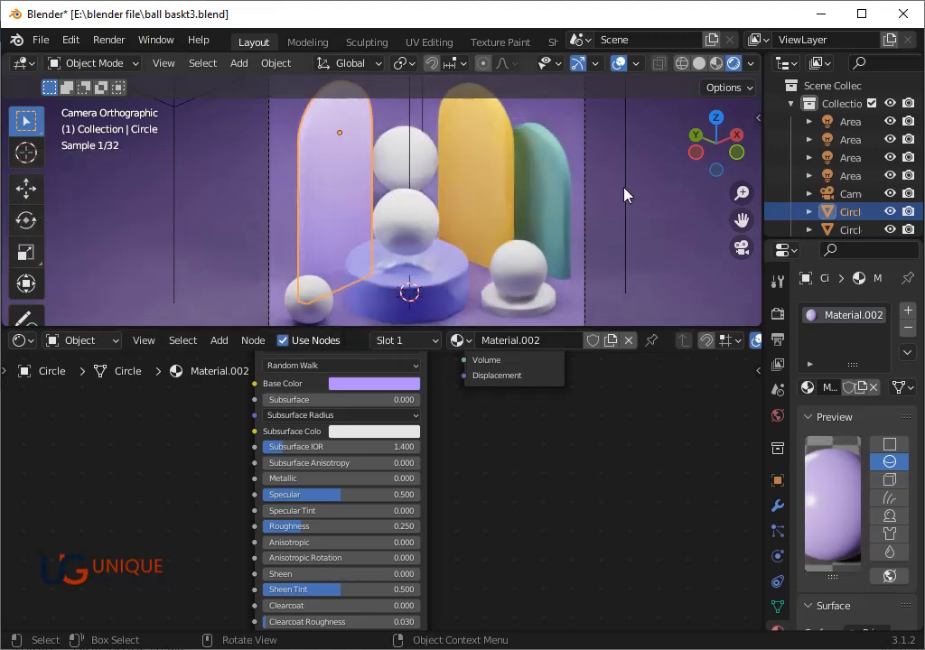
Darken the right arch's teal base color to a V of 0.232 and save the file.
left_click(613, 194)
left_click(551, 175)
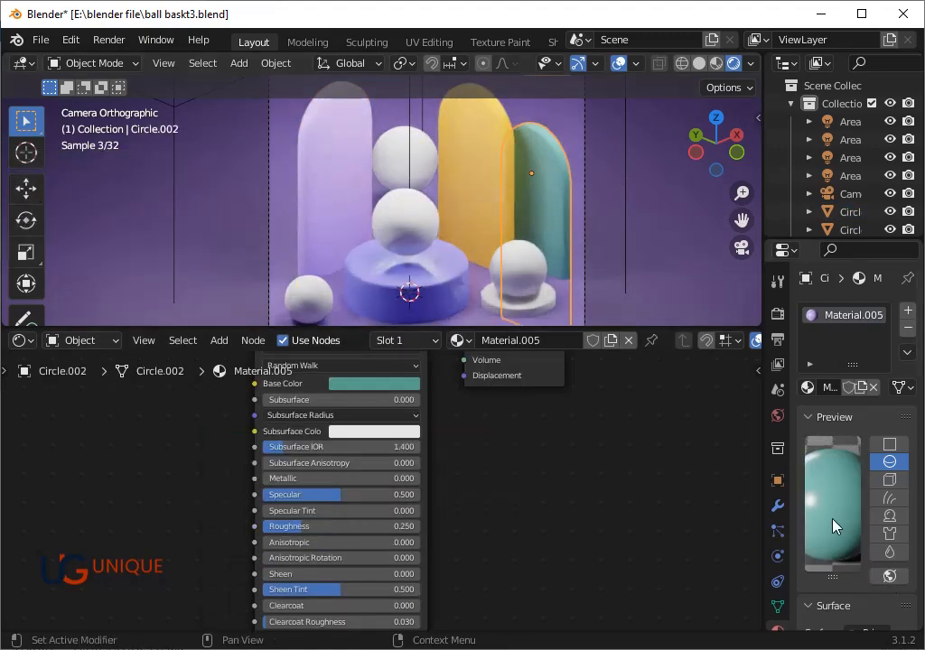
left_click(374, 383)
left_click(387, 208)
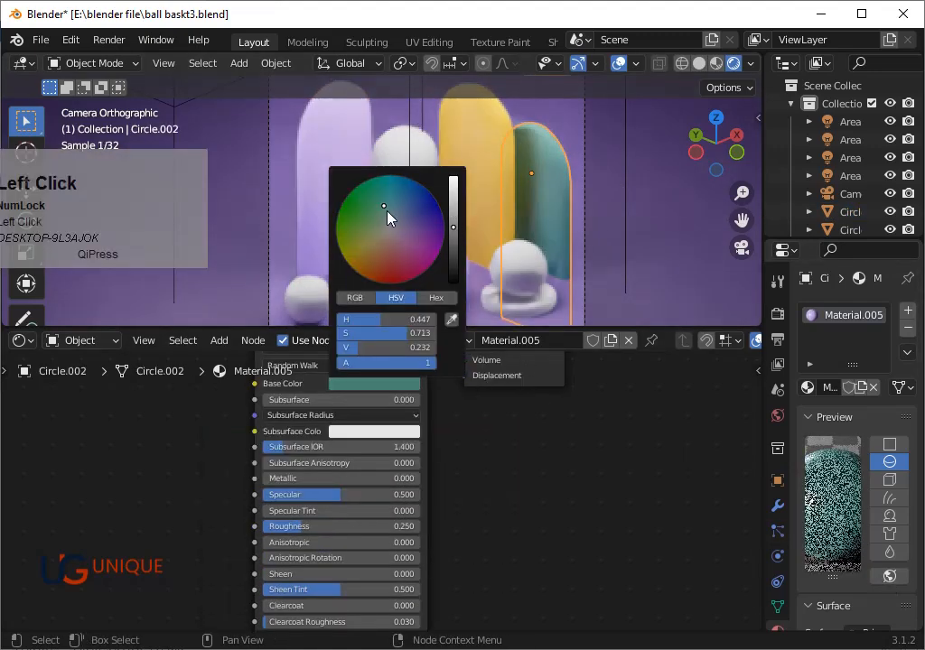
left_click(543, 192)
key("ctrl+s")
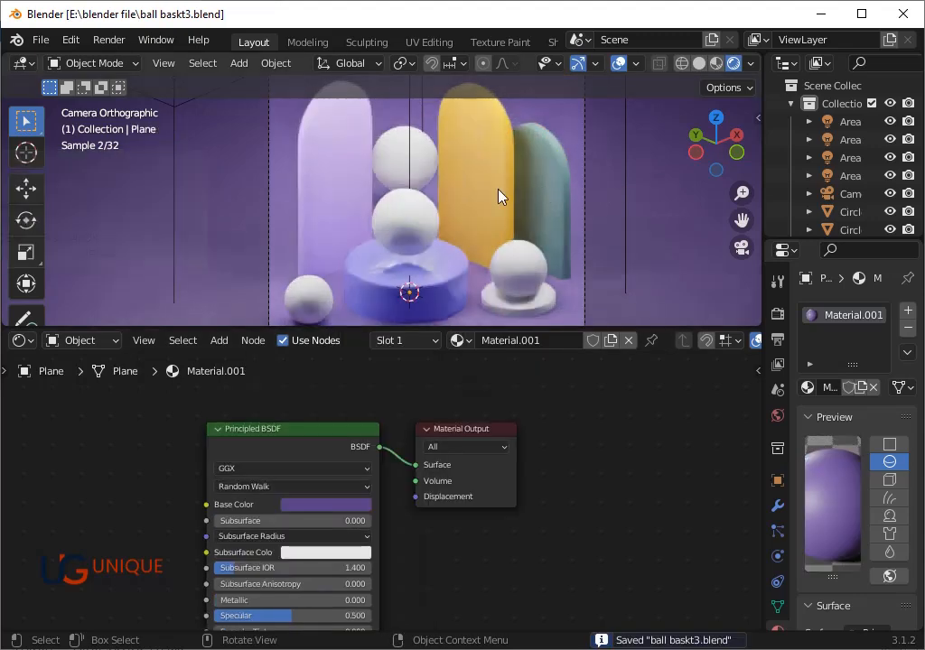
Try Material.003 and Material.002 on the small cylinder base, settle on the yellow Material.004, and save the file.
left_click(516, 305)
left_click(374, 340)
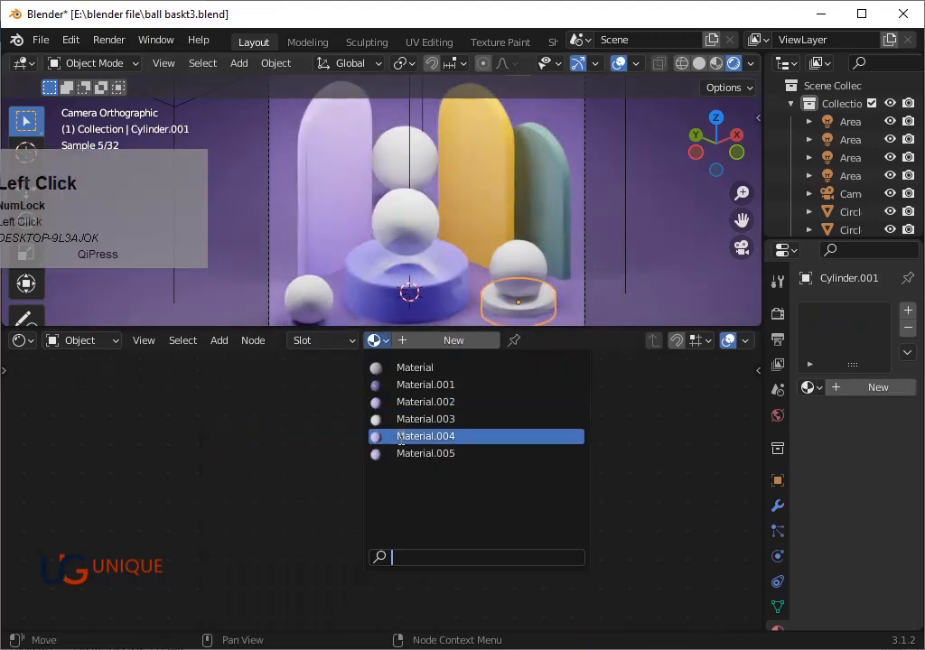
left_click(407, 420)
left_click(468, 343)
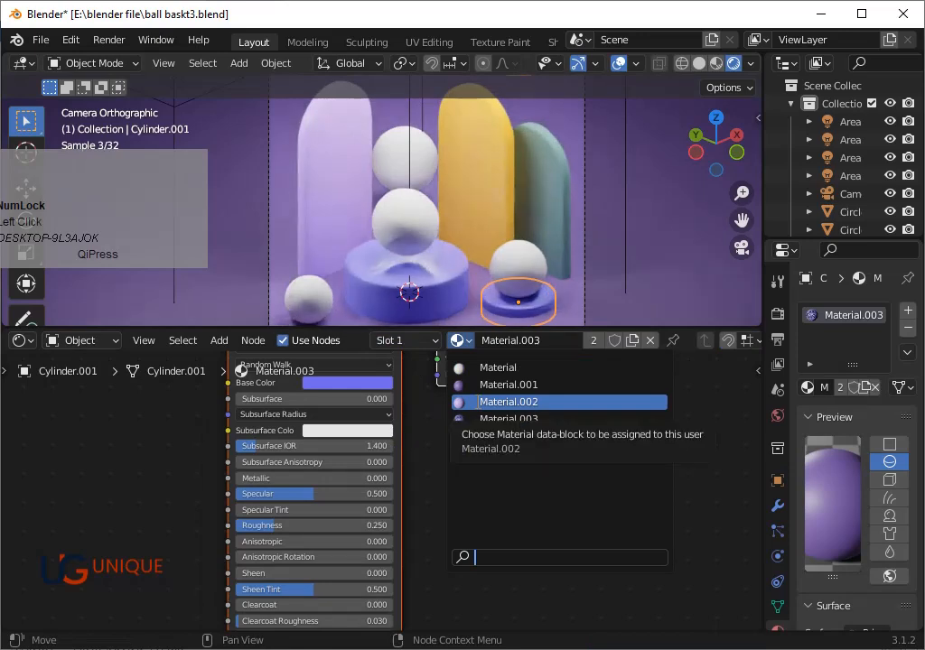
left_click(475, 400)
left_click(459, 341)
left_click(486, 437)
key("ctrl+s")
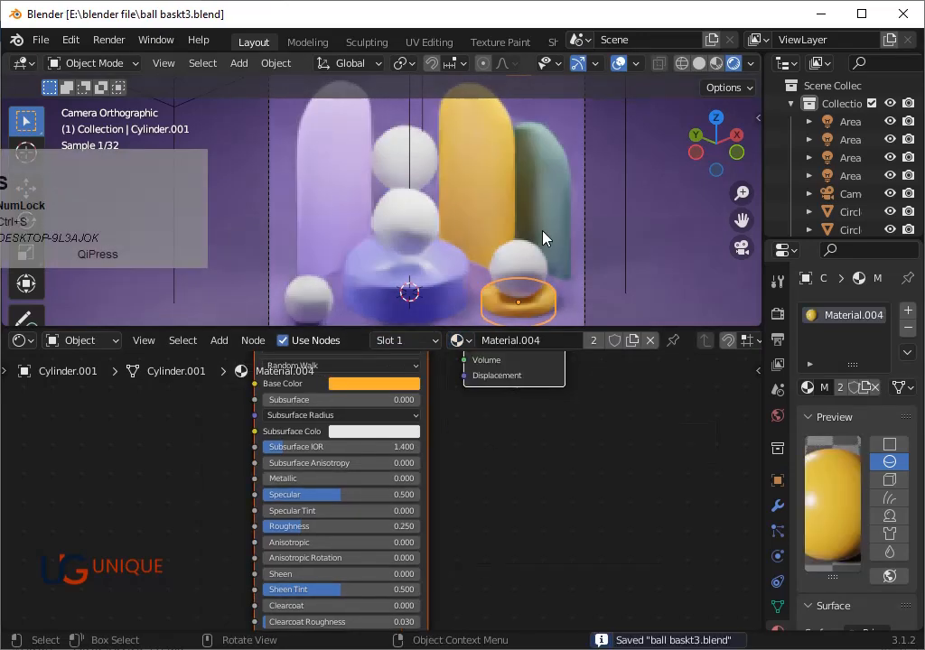
Try a cyan and then a light orange base color on the left arch, and save the file.
left_click(331, 173)
left_click(416, 384)
mouse_move(382, 259)
left_mouse_down()
mouse_move(396, 191)
mouse_move(386, 213)
left_mouse_up()
left_click(452, 195)
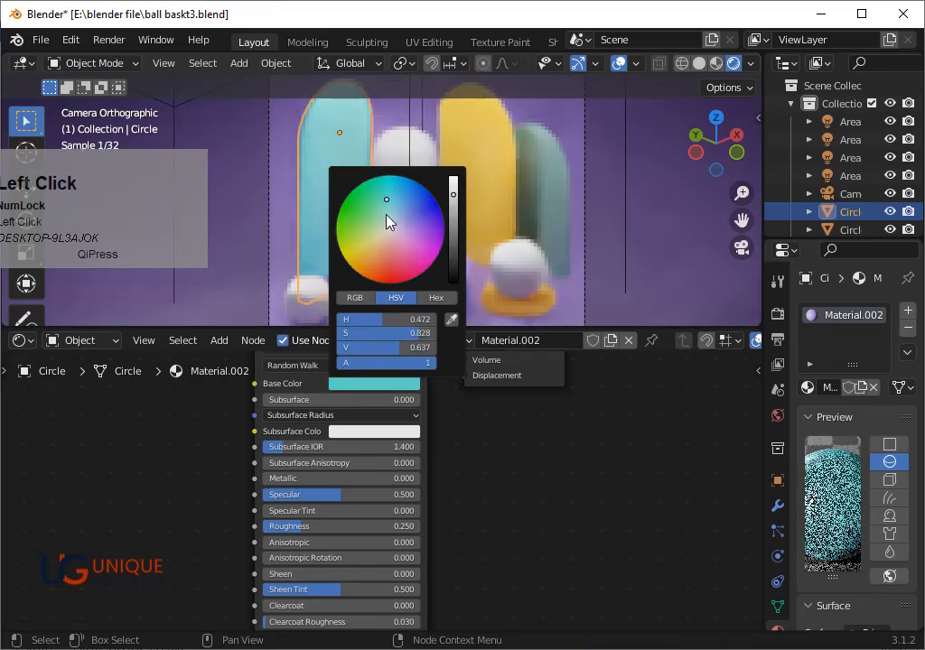
left_click_drag(384, 258, 379, 268)
key("ctrl+s")
left_click(470, 271)
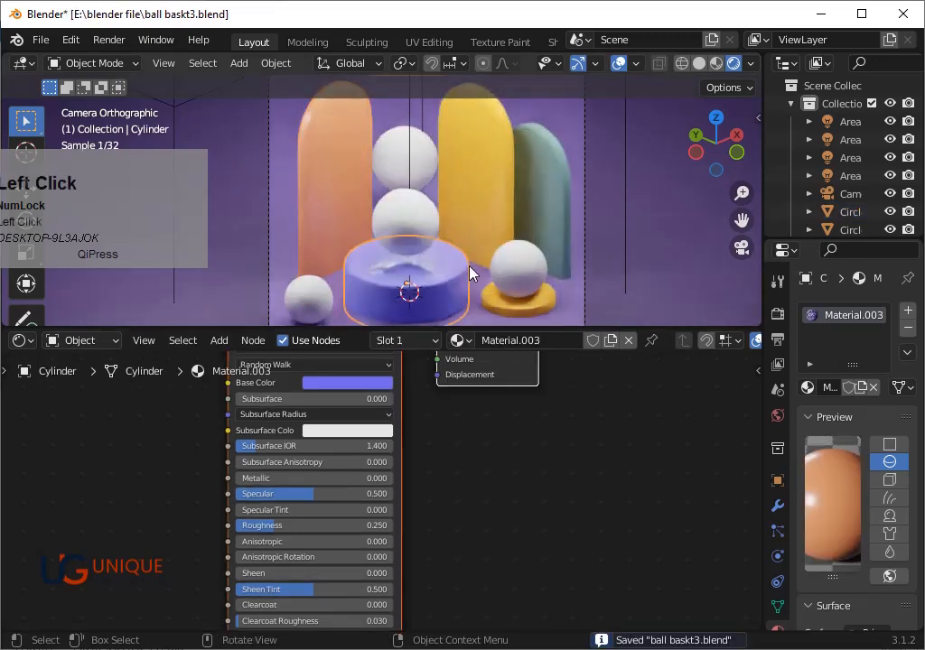
Try a darker brown base color on the left arch, with H 0.028, S 0.617 and V 0.128.
left_click(359, 187)
left_click(373, 384)
left_click_drag(371, 267, 385, 261)
left_click(452, 208)
left_click(386, 251)
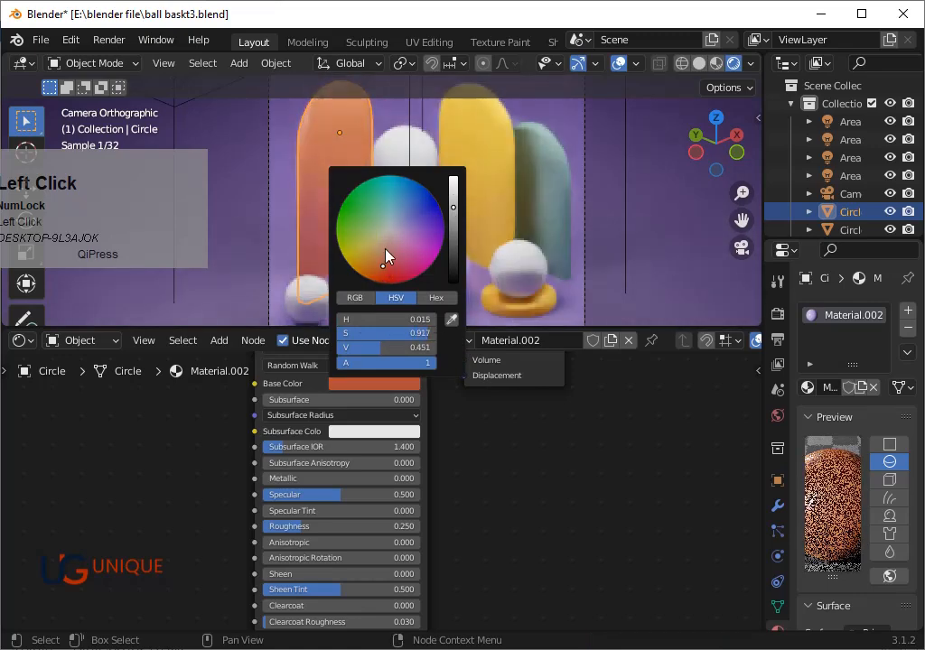
left_click_drag(456, 213, 451, 245)
left_click(552, 123)
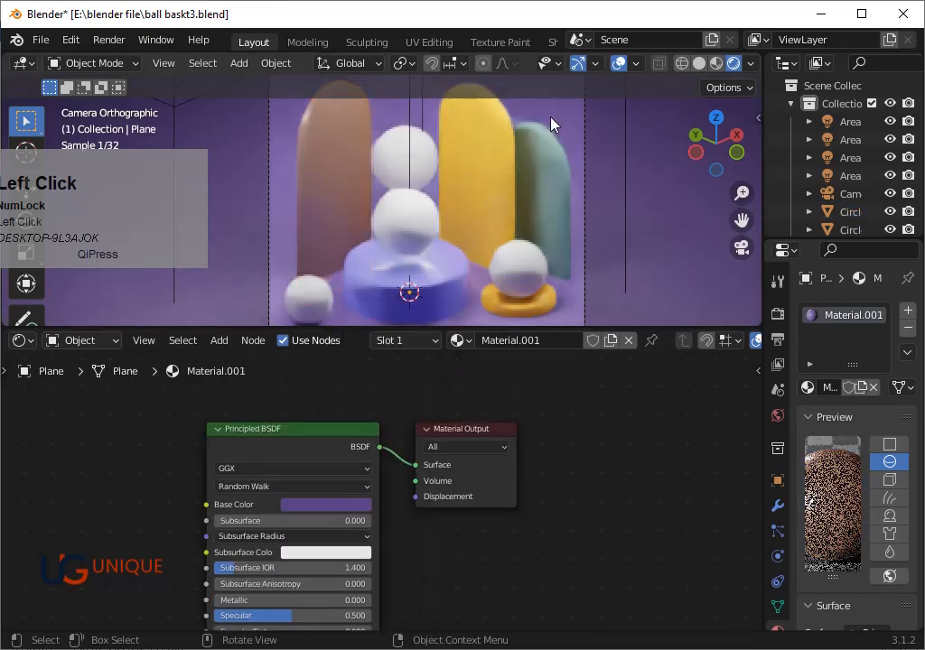
Try a brighter orange base color on the left arch.
left_click(334, 204)
left_click(373, 384)
left_click(455, 206)
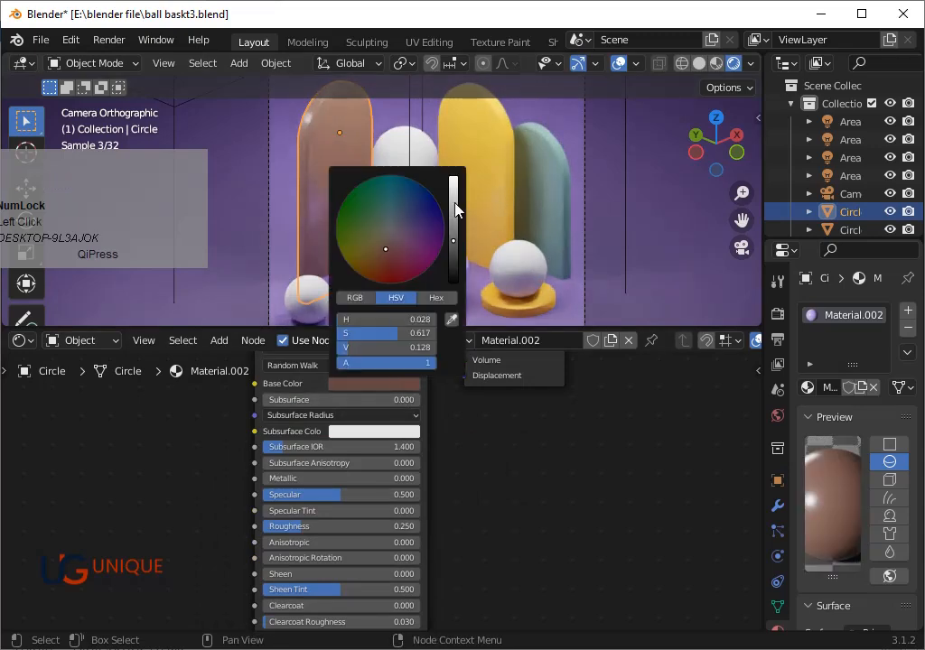
left_click_drag(373, 249, 378, 265)
left_click(571, 140)
Set the left arch's base color to light purple and save the file.
left_click(345, 209)
left_click(374, 384)
mouse_move(412, 231)
left_mouse_down()
mouse_move(403, 223)
mouse_move(418, 235)
mouse_move(410, 227)
left_mouse_up()
mouse_move(453, 198)
left_mouse_down()
mouse_move(454, 208)
mouse_move(455, 193)
left_mouse_up()
key("ctrl+s")
left_click(528, 135)
Create a new material for the small sphere on the floor, change its surface to Emission, and save the file.
left_click(420, 222)
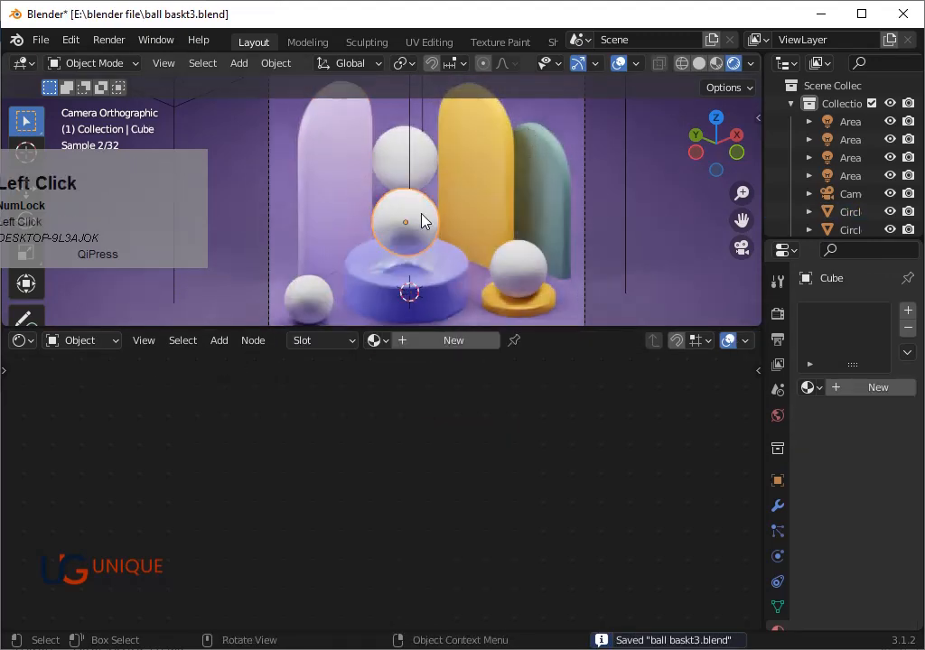
left_click(321, 305)
left_click(454, 340)
scroll(881, 424, "down", 6)
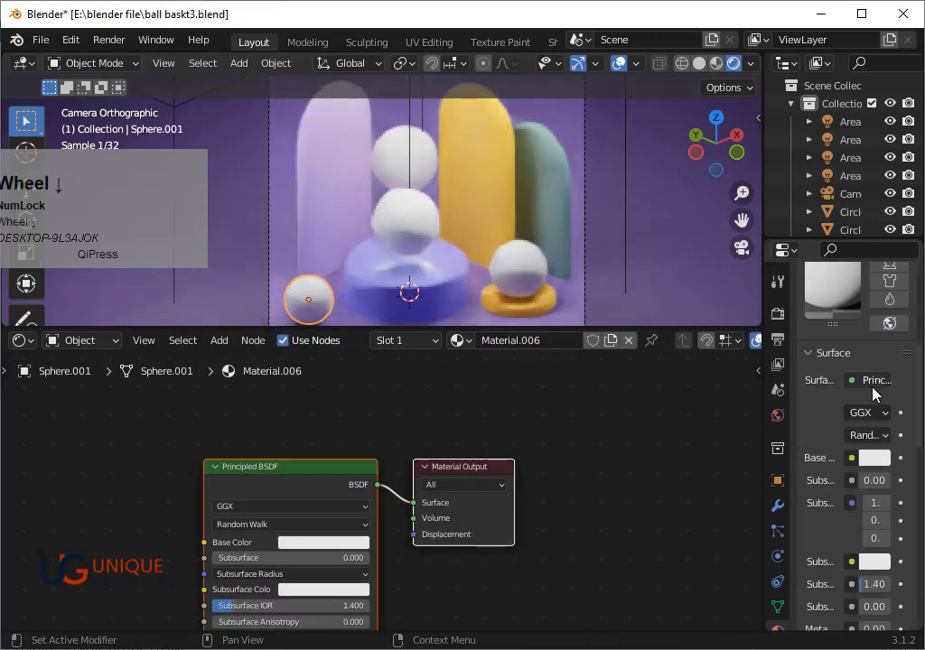
left_click(872, 380)
scroll(677, 104, "up", 2)
left_click(676, 58)
key("ctrl+s")
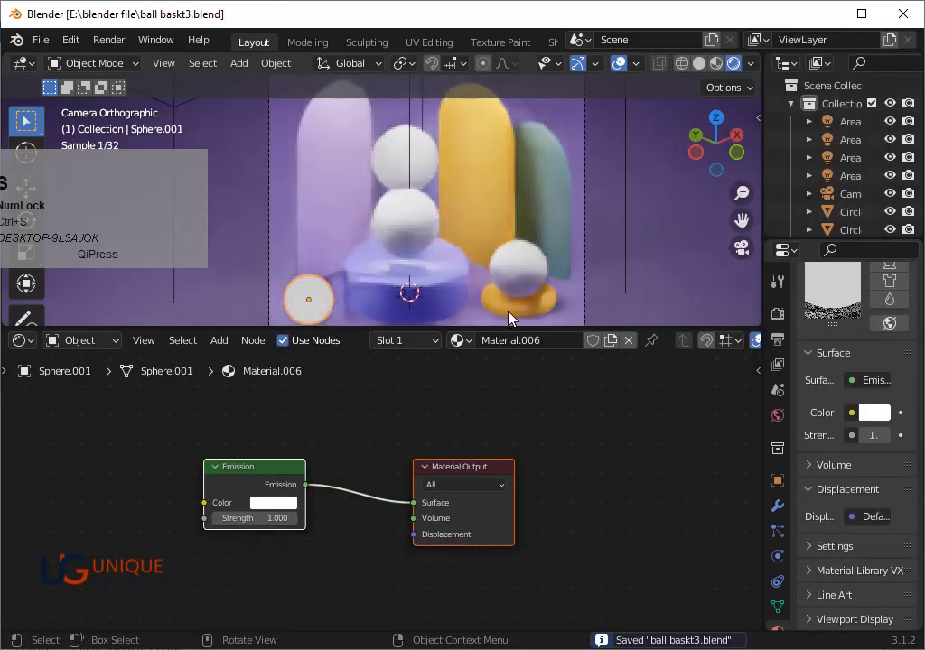
Set the floor sphere's emission strength to 25 and its color to warm yellow-orange with H 0.087, S 0.852 and V 1.000.
left_click_drag(510, 328, 520, 412)
left_click(872, 434)
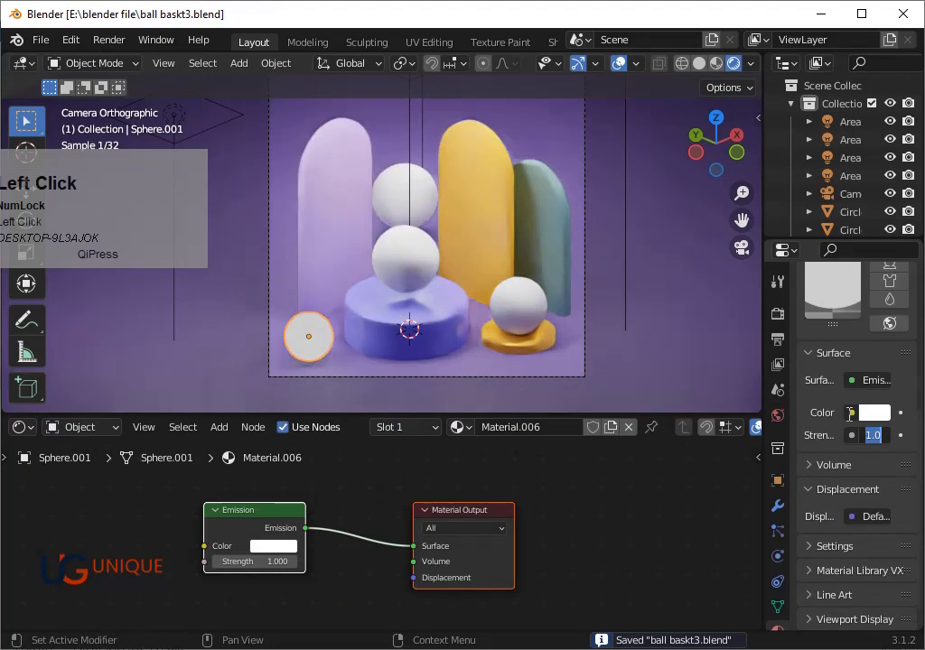
type("25")
key("Return")
left_click(866, 413)
left_click(782, 244)
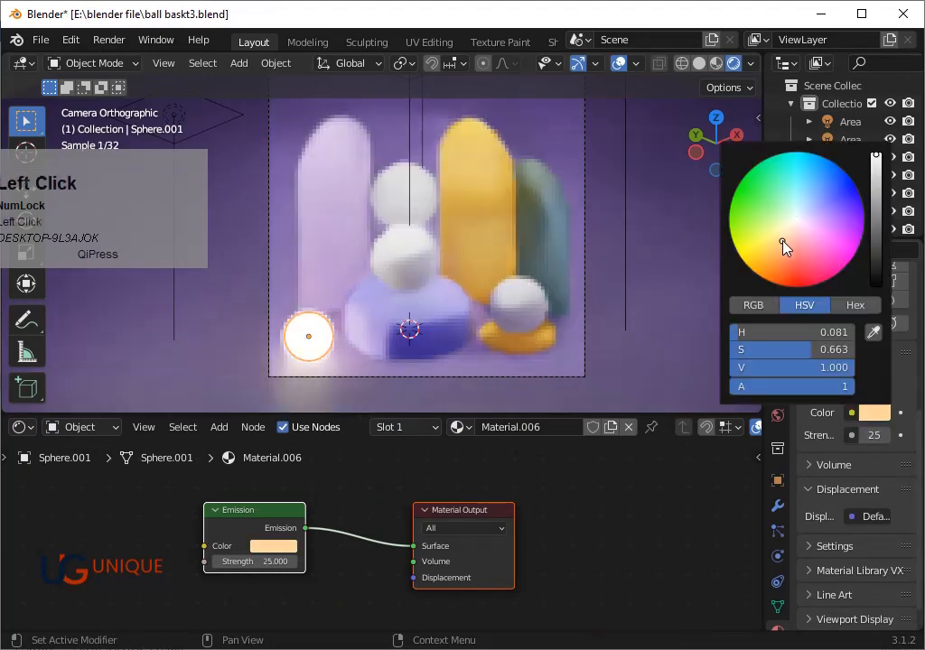
left_click_drag(782, 251, 772, 256)
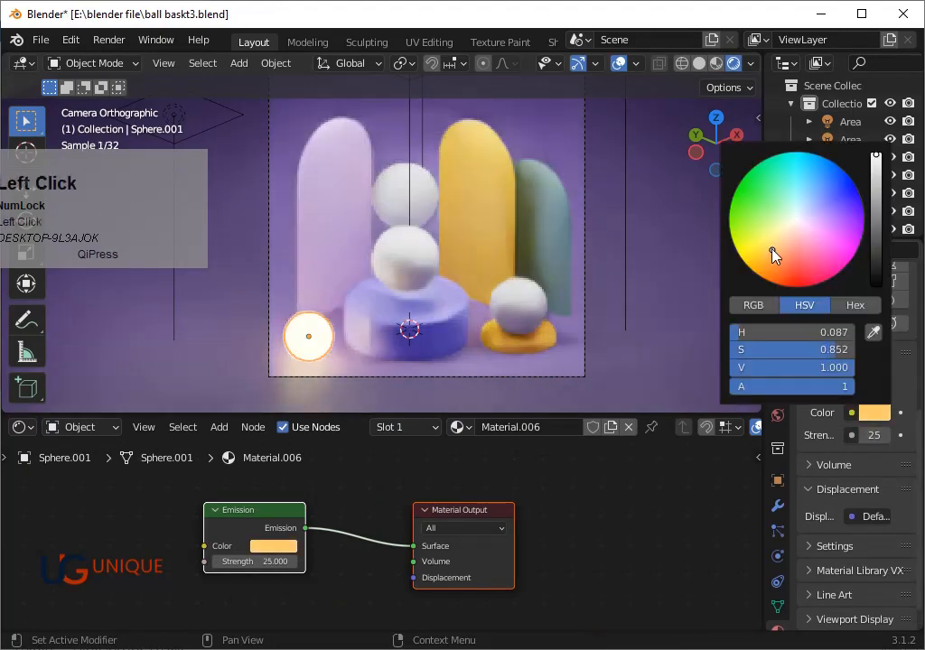
left_click(626, 351)
Assign the emissive Material.006 to the upper sphere and the sphere on the yellow base, and save the file.
left_click(424, 217)
left_click(379, 428)
left_click(434, 345)
left_click(516, 297)
left_click(385, 429)
left_click(416, 239)
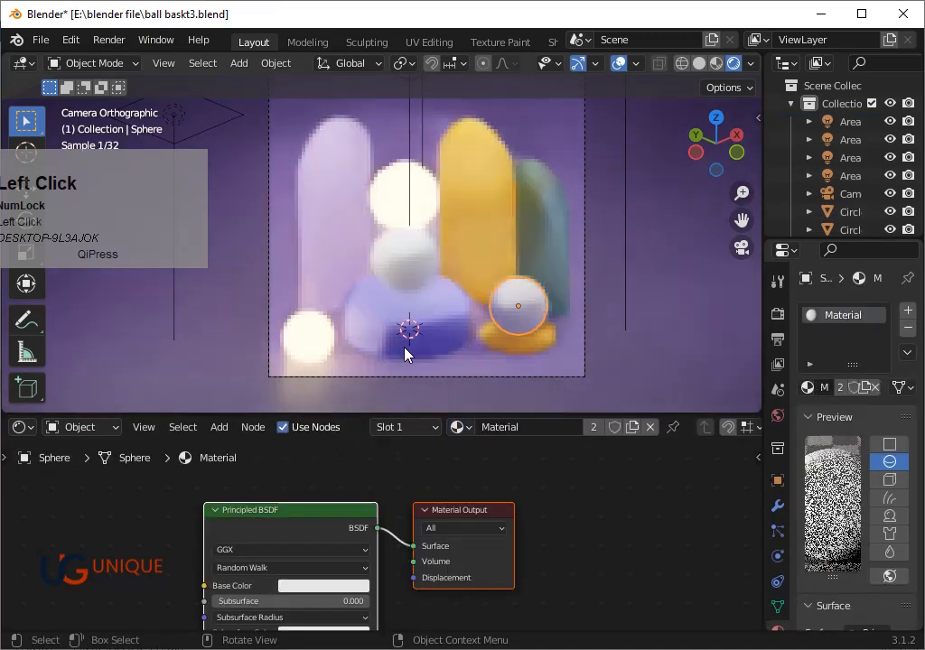
left_click(461, 427)
left_click(542, 346)
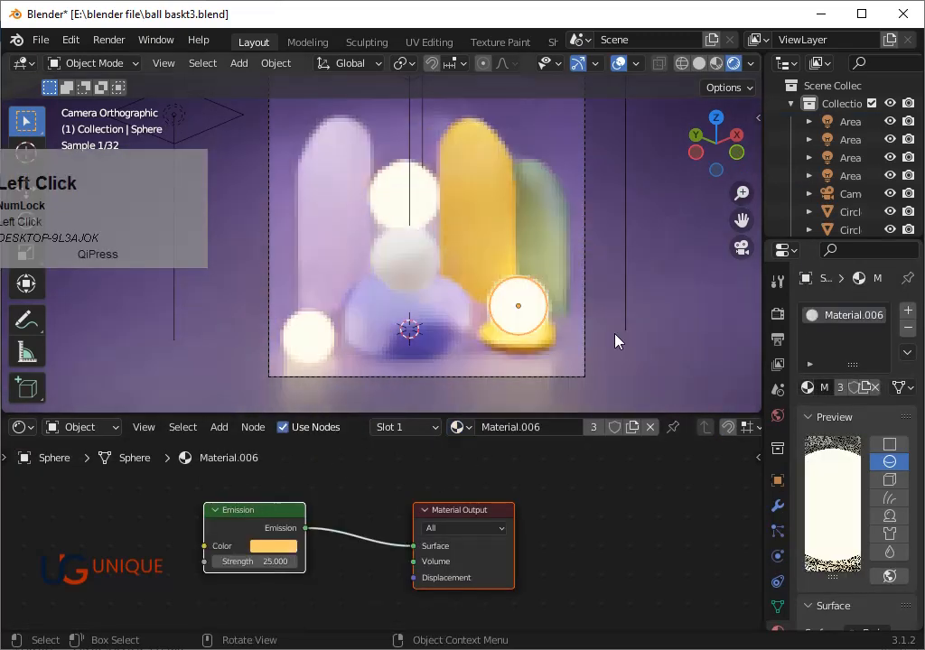
left_click(589, 318)
scroll(588, 317, "down", 2)
key("ctrl+s")
Slightly rescale the glowing sphere on the yellow base.
scroll(589, 318, "up", 3)
left_click(562, 328)
key("s")
left_click(591, 370)
Set the emission strength of Material.006 to 15 and save the file.
scroll(863, 464, "down", 6)
left_click(866, 472)
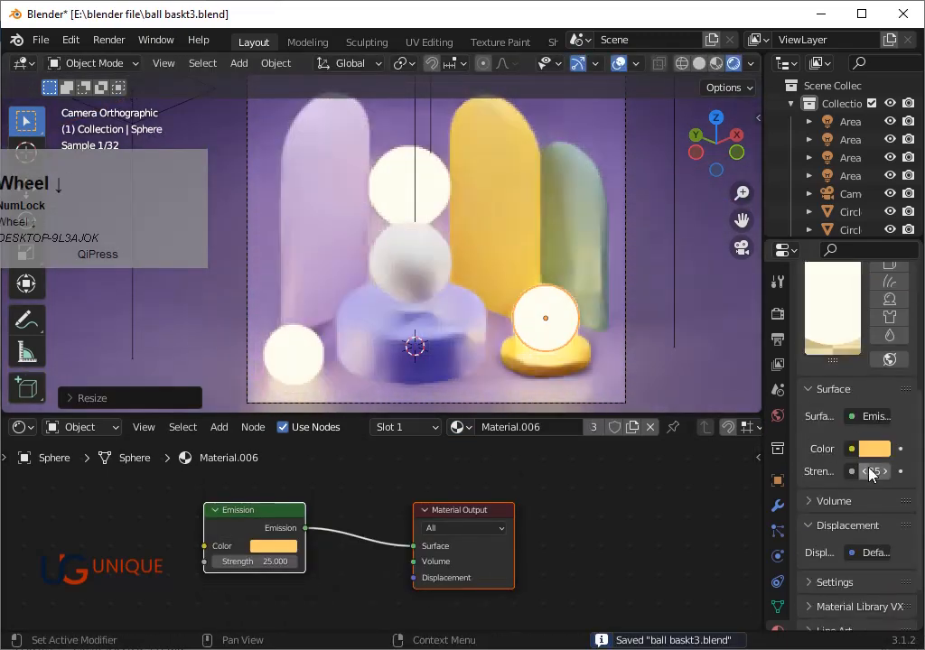
type("15")
key("Return")
left_click(592, 132)
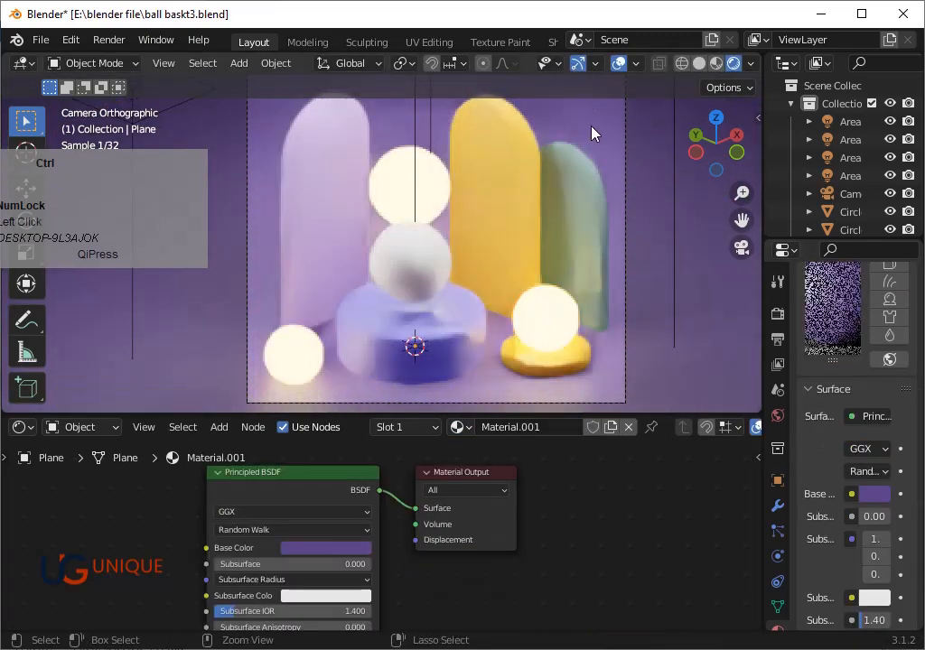
key("ctrl+s")
Set the glowing spheres' emission strength to 10 and save the file.
left_click(539, 331)
left_click(539, 331)
left_click(623, 352)
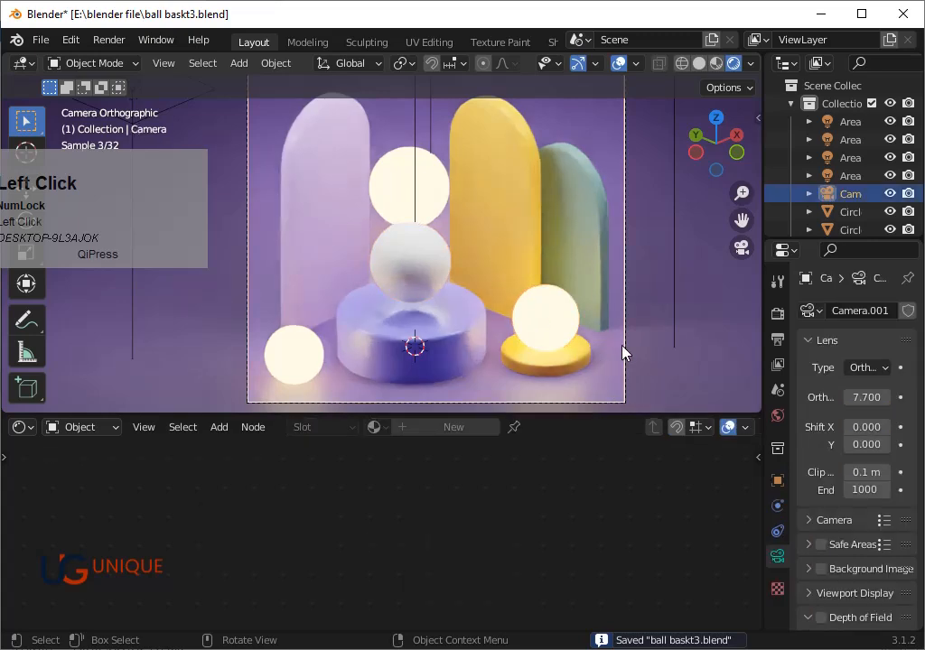
left_click(545, 318)
scroll(858, 406, "down", 6)
left_click(875, 506)
type("10")
key("Return")
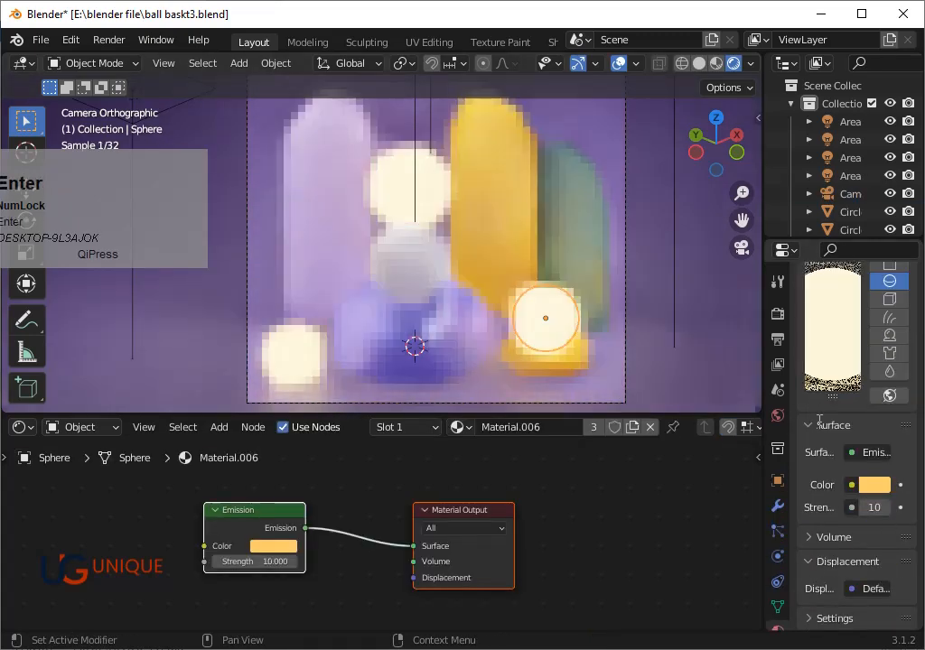
left_click(592, 130)
key("ctrl+s")
left_click(505, 195)
left_click(378, 449)
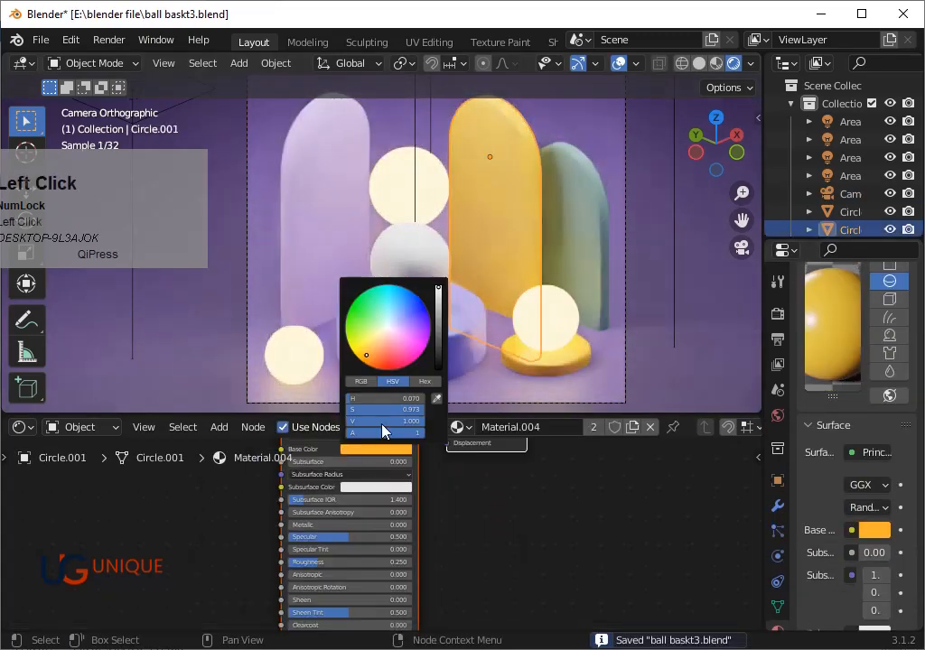
left_click(477, 202)
Create a new material for the basketball above the podium and frame the ball in close view.
left_click(462, 346)
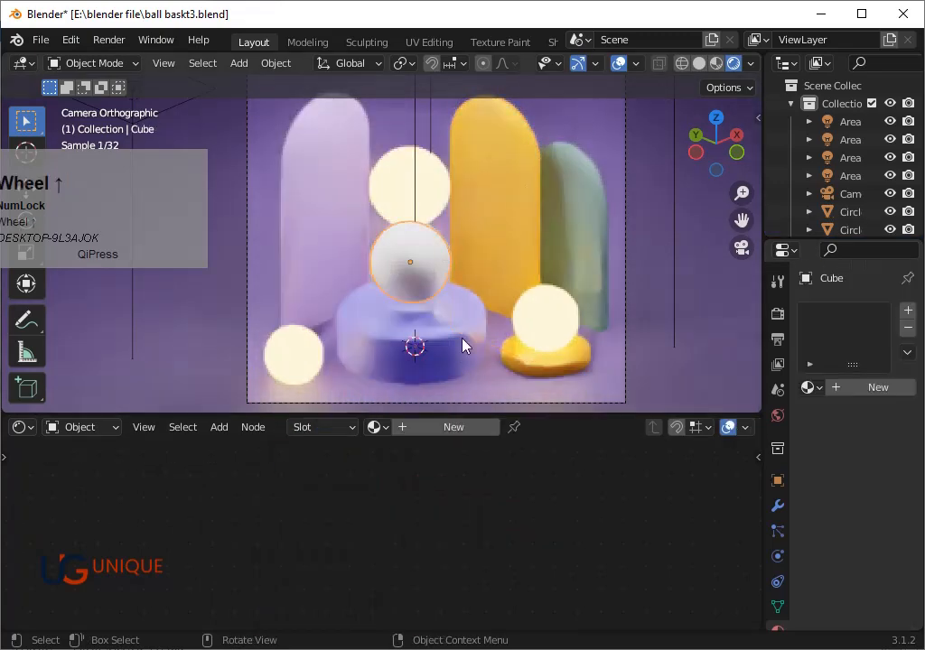
scroll(463, 346, "up", 3)
left_click(453, 427)
left_click_drag(469, 413, 470, 230)
scroll(622, 193, "down", 2)
left_click_drag(614, 232, 614, 350)
scroll(414, 542, "down", 3)
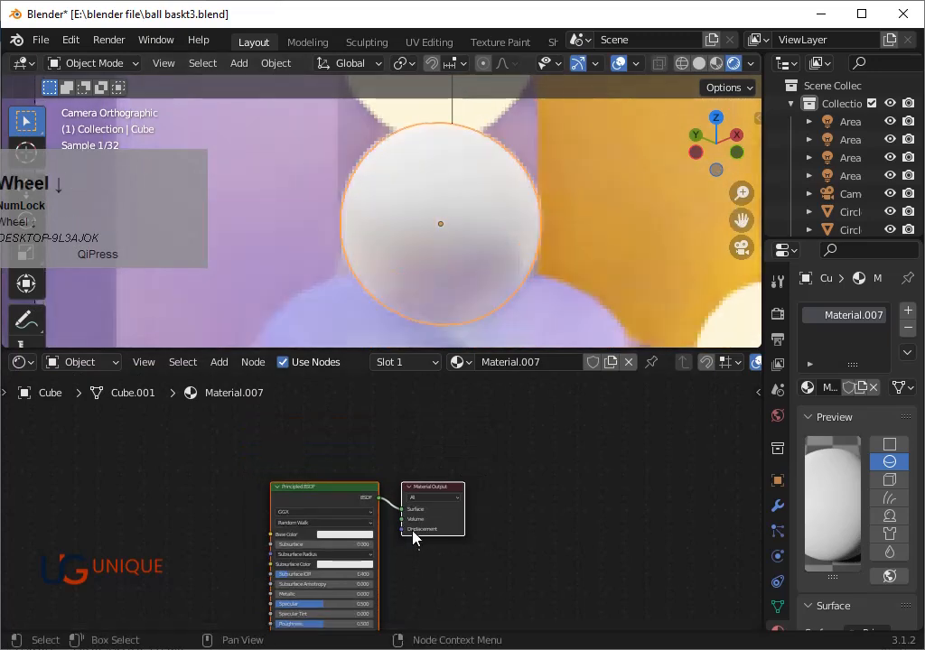
Add a Voronoi Texture node to the basketball's material and place it before the Principled BSDF node.
left_click_drag(413, 536, 436, 439)
scroll(423, 508, "down", 2)
key("shift+a")
type("b")
key("BackSpace")
type("v")
left_click(368, 589)
scroll(264, 500, "up", 1)
key("g")
scroll(233, 569, "down", 1)
left_click(226, 540)
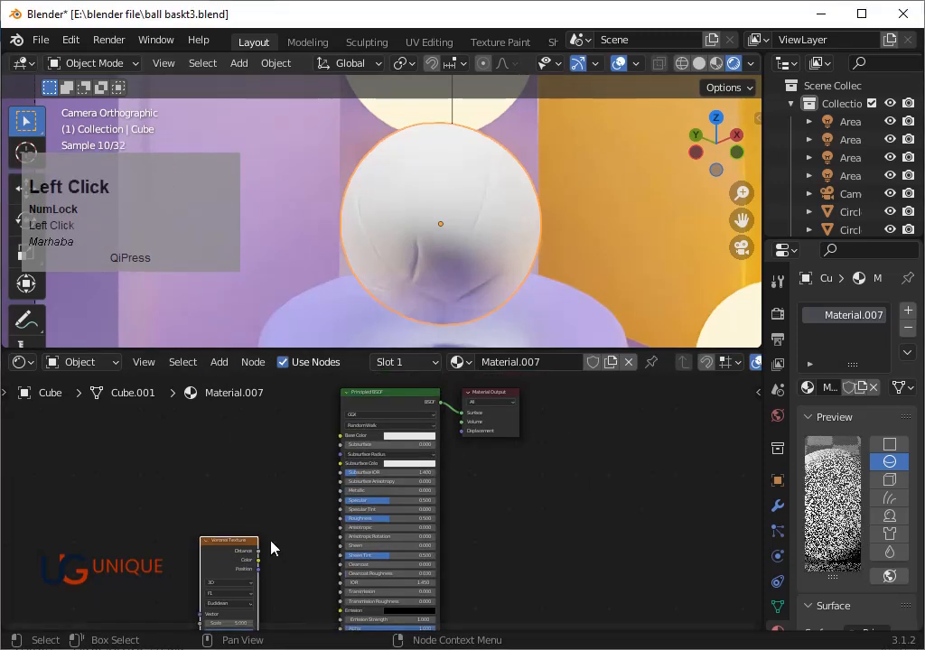
key("g")
left_click(221, 437)
Preview the Voronoi Texture's distance output on the basketball and reposition the node setup.
scroll(233, 437, "up", 1)
left_click(235, 439, "ctrl+shift")
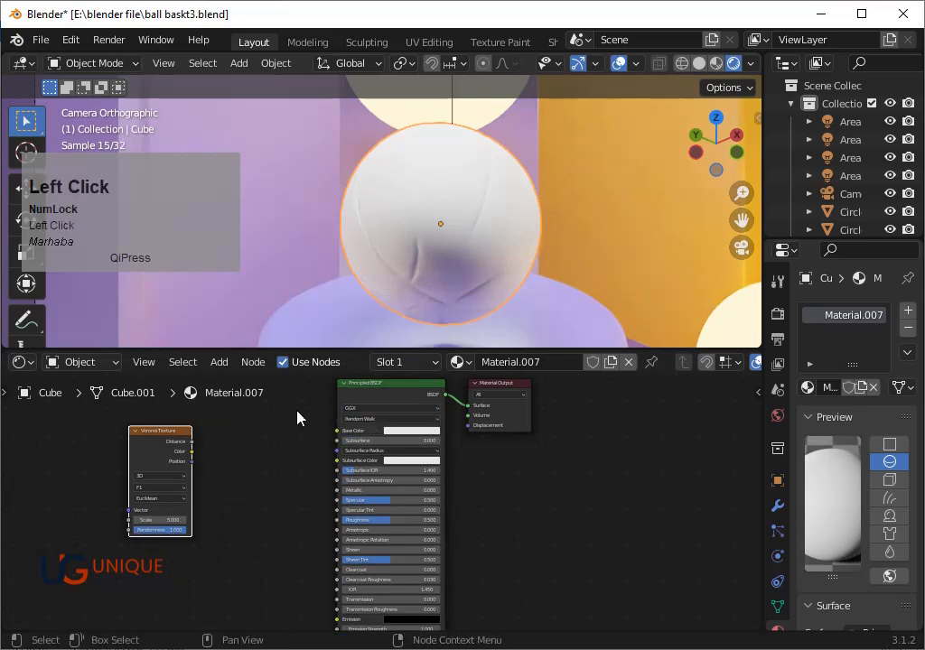
scroll(409, 412, "up", 2)
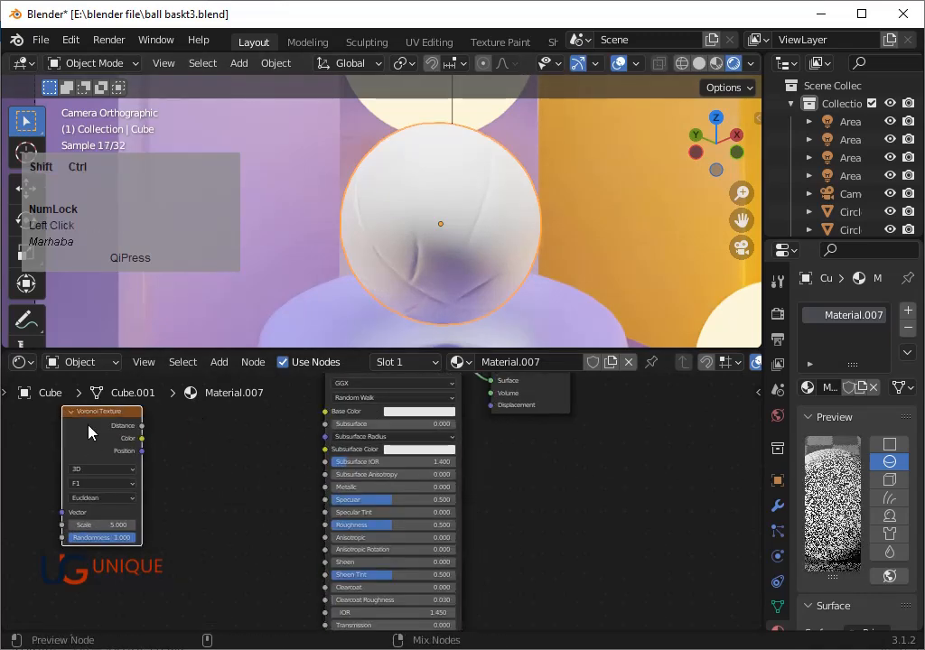
left_click(88, 432, "ctrl+shift")
scroll(117, 516, "up", 1)
scroll(289, 512, "down", 1)
key("a")
key("g")
left_click(396, 529)
Set the Voronoi Texture's scale to 75 and save the file.
left_click(209, 540)
type("75")
key("Return")
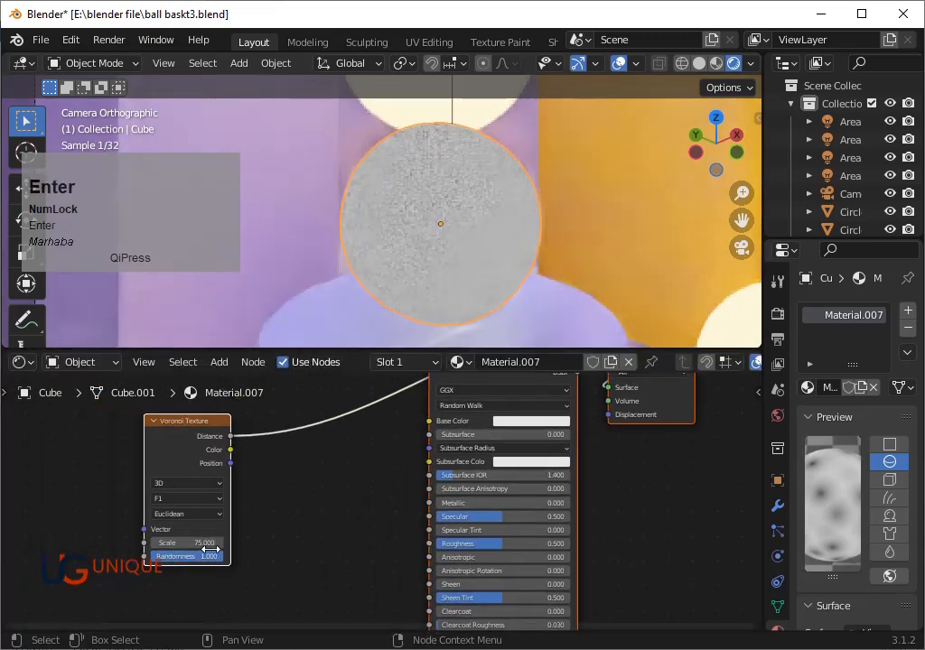
key("ctrl+s")
Insert a ColorRamp node on the link from the Voronoi Texture's distance output.
key("shift+a")
left_click(284, 425)
type("c")
left_click(331, 471)
left_click(313, 472)
Color the ColorRamp's first stop dark orange with H 0.030, S 0.971 and V 0.269, and its last stop a similar, darkened orange.
left_click(318, 487)
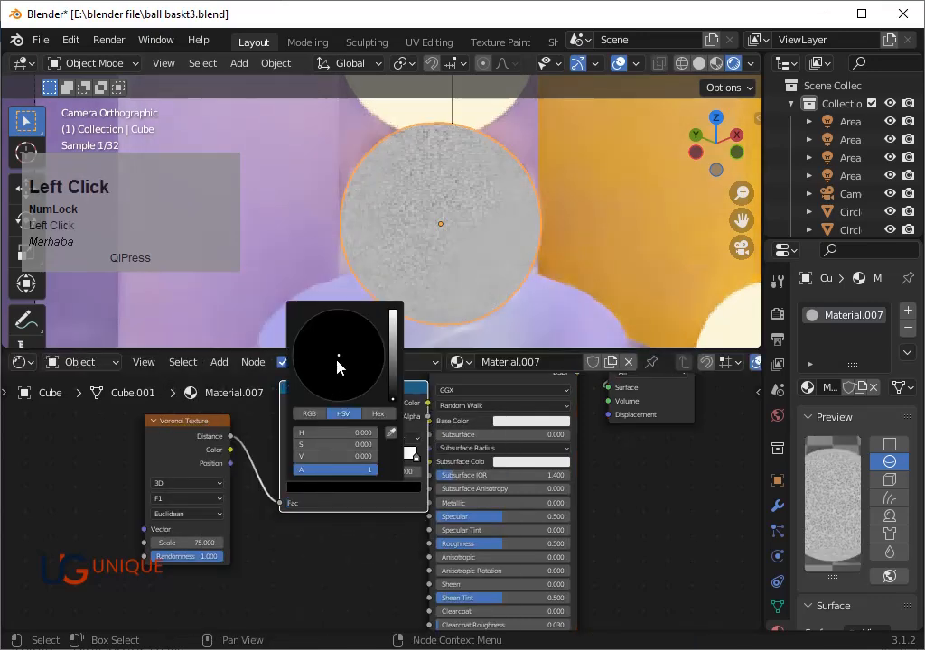
left_click(393, 351)
left_click_drag(332, 379, 325, 389)
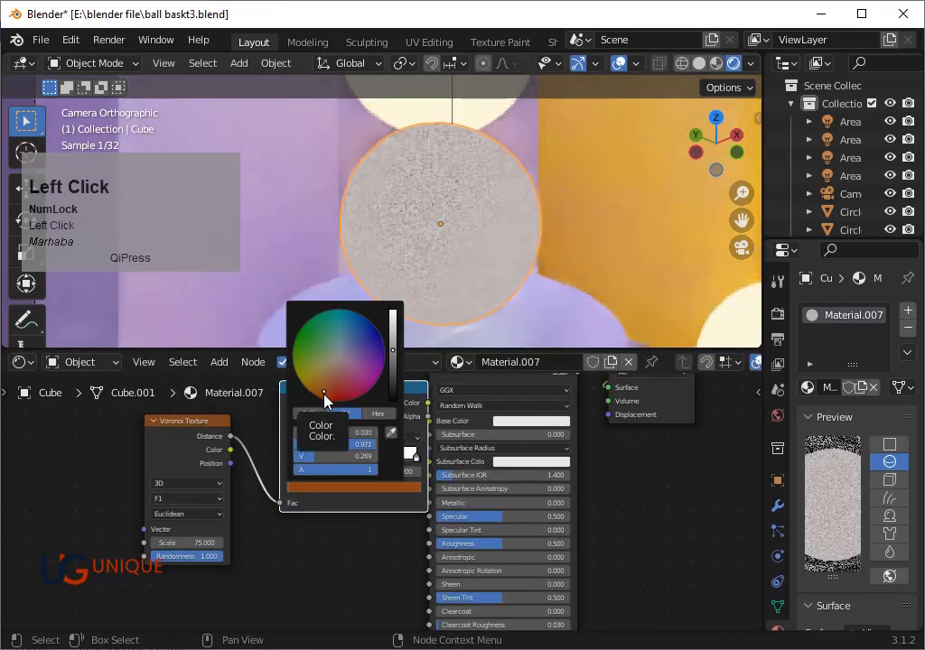
left_click(415, 455)
left_click(383, 488)
left_click(324, 392)
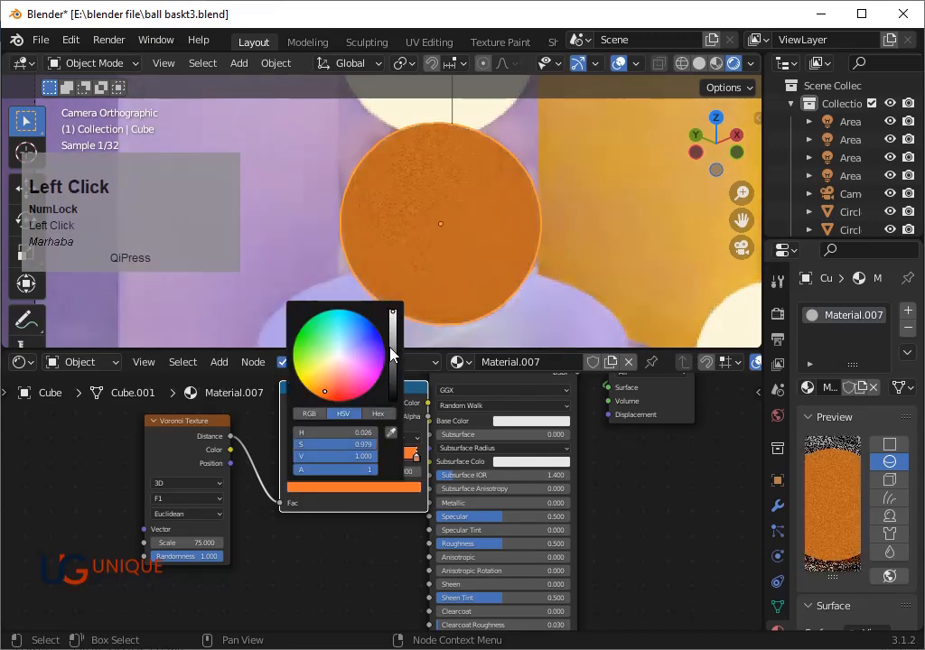
left_click(391, 347)
Connect the ColorRamp's color to the Principled BSDF's base color and send the Principled BSDF to the material output.
scroll(599, 467, "down", 2)
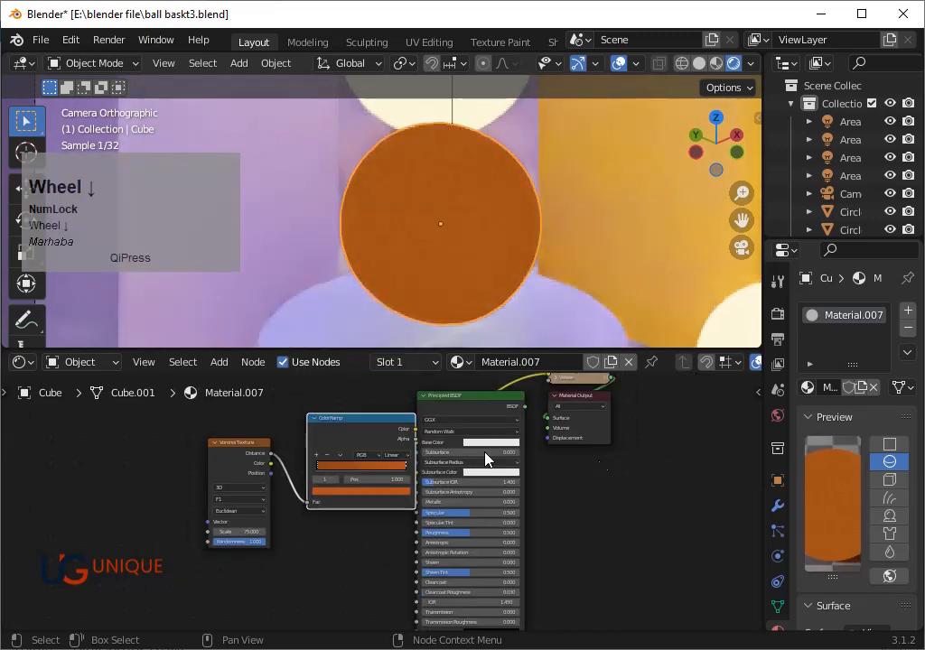
left_click(370, 420)
left_click_drag(401, 425, 446, 413)
left_click(448, 411, "ctrl+shift")
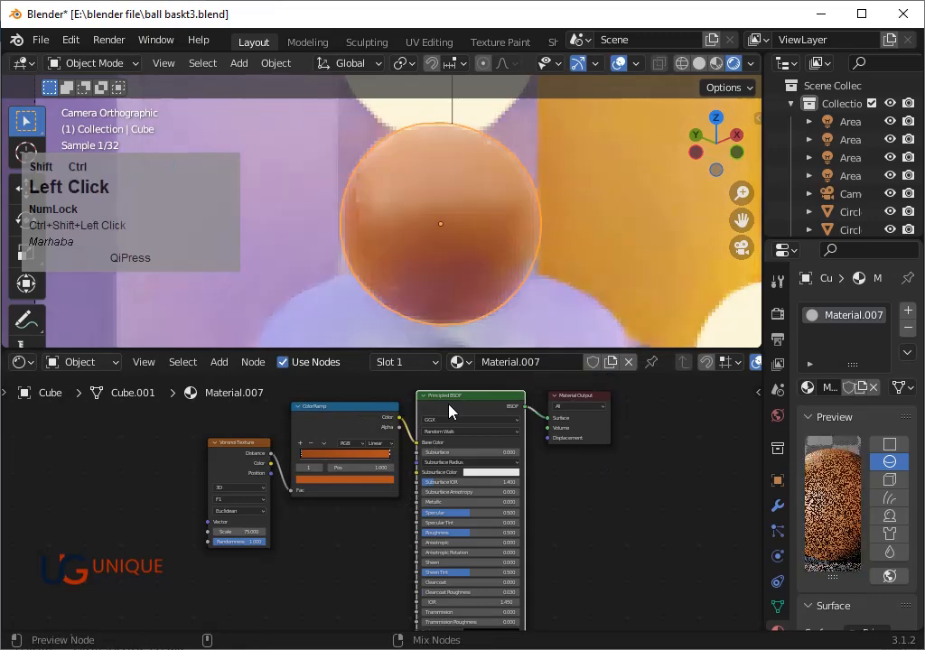
Move the ColorRamp's last stop to position 0.264 and save the file.
scroll(496, 244, "up", 3)
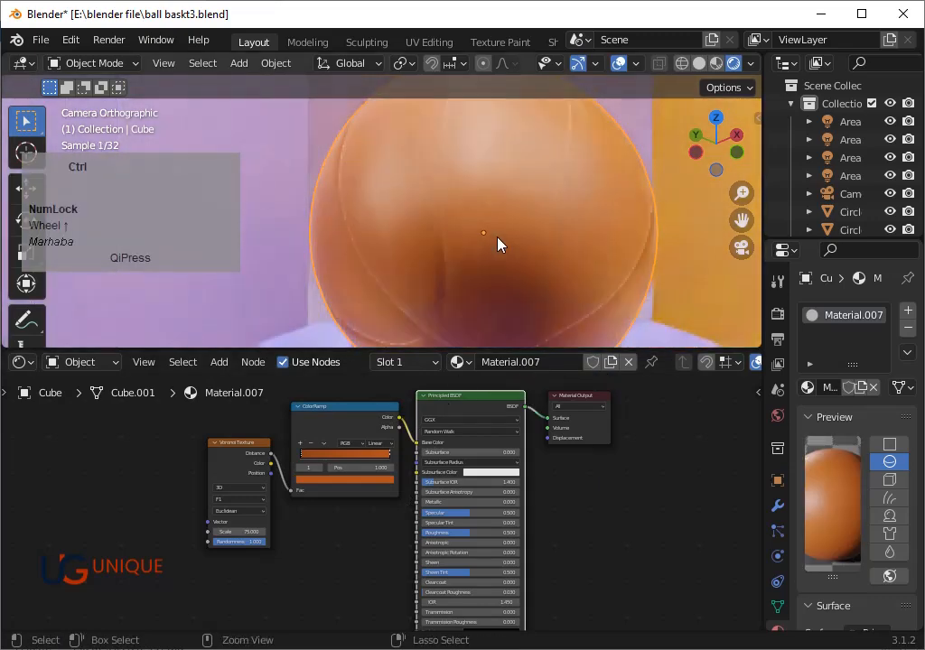
key("ctrl+s")
scroll(395, 467, "up", 2)
left_click_drag(394, 440, 382, 440)
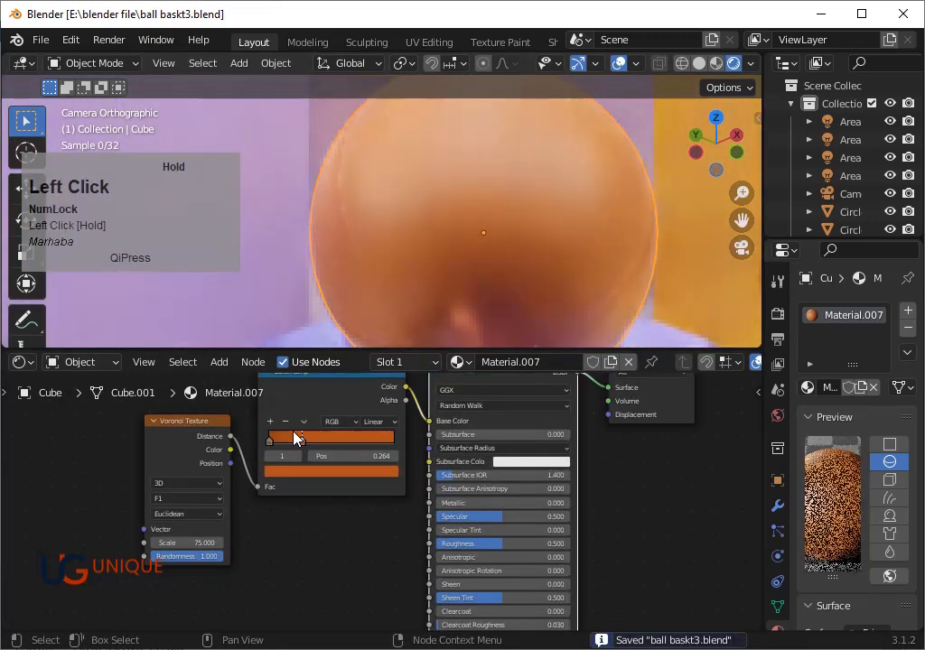
left_click(348, 470)
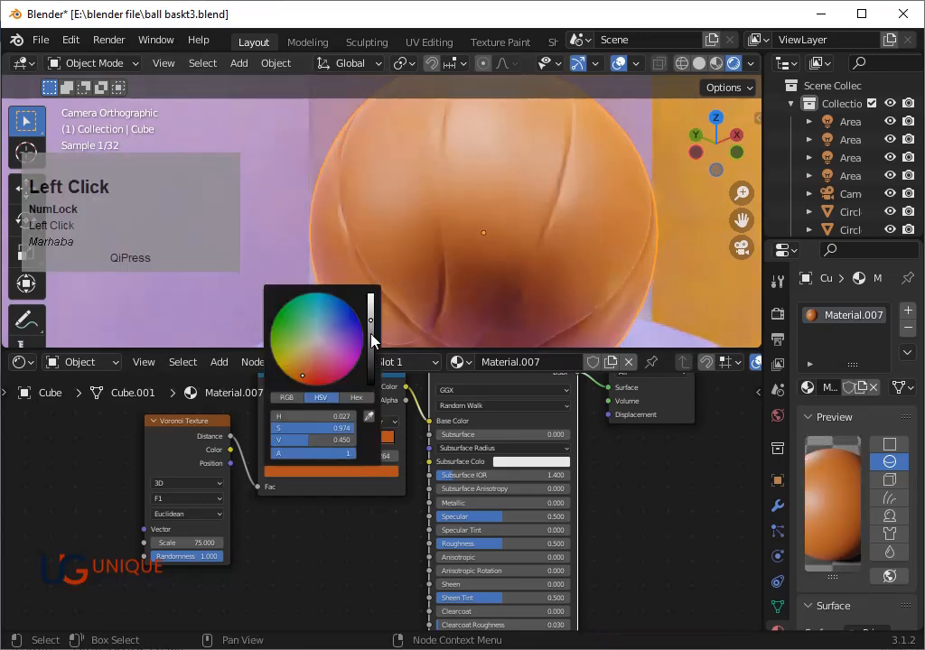
left_click(638, 299)
key("ctrl+s")
left_click(541, 270)
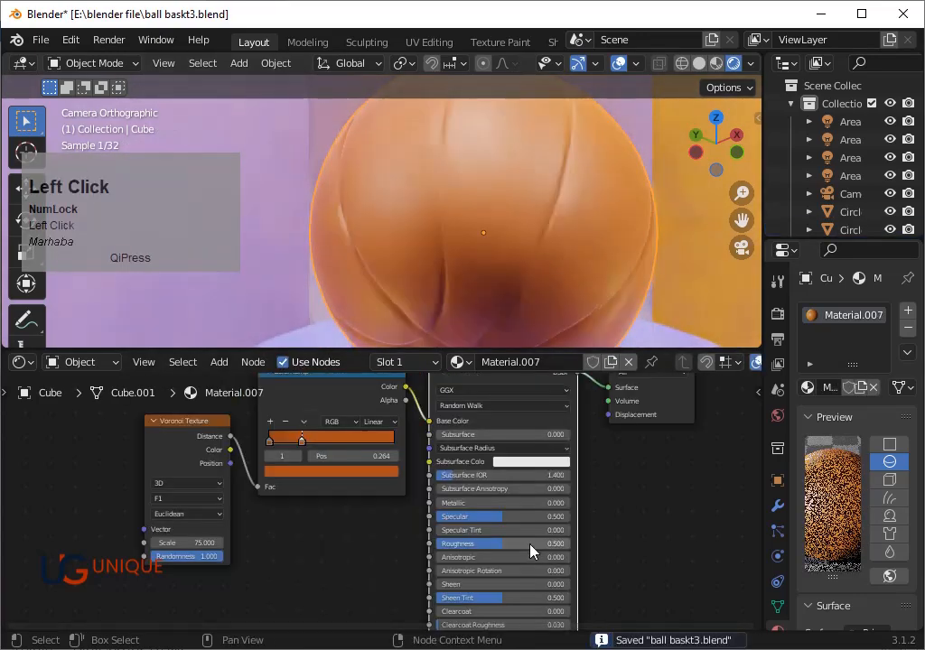
left_click_drag(524, 435, 540, 435)
key("ctrl+z")
Switch to solid shading and select the face loop along one of the ball's grooves in Edit Mode.
scroll(519, 258, "down", 4)
scroll(479, 221, "up", 3)
key("Tab")
scroll(526, 212, "up", 2)
key("Tab")
left_click(699, 64)
scroll(406, 212, "up", 2)
key("Tab")
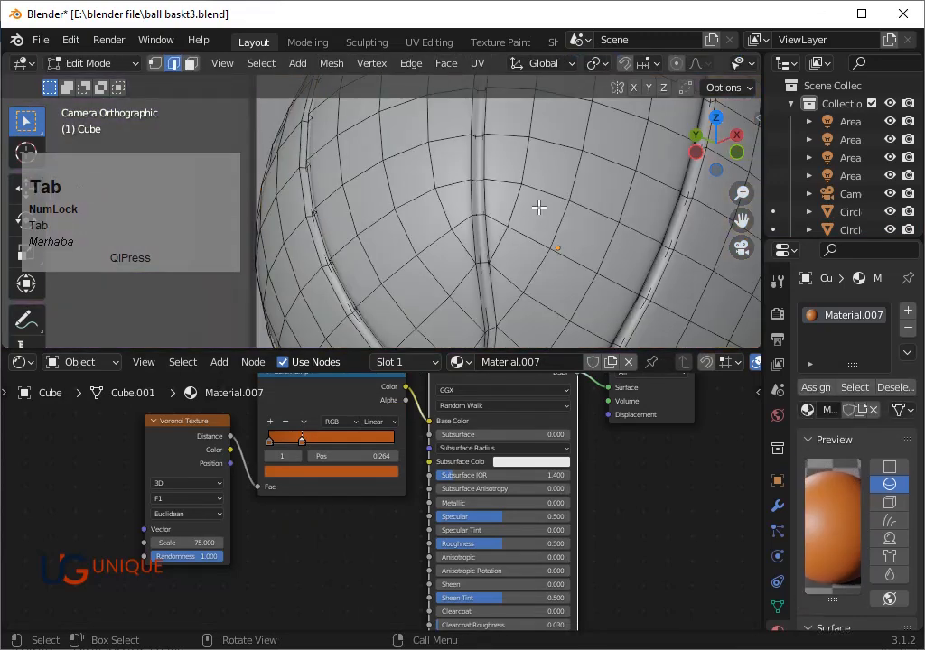
key("3")
left_click(482, 263)
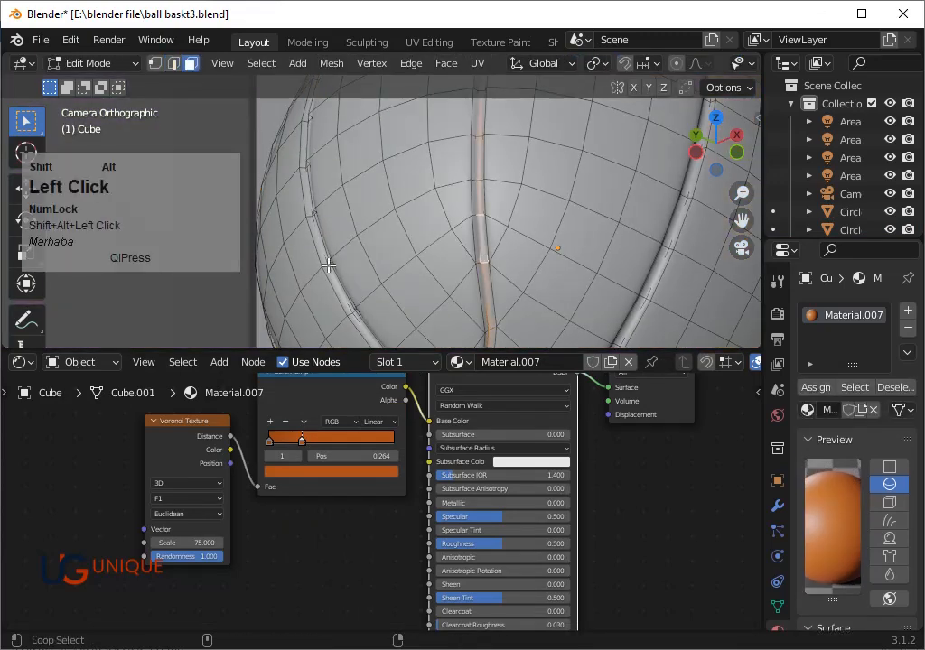
left_click(328, 266, "alt+shift")
key("ctrl+z")
Add the face loops of all remaining grooves around the ball to the selection.
left_click_drag(434, 350, 456, 613)
scroll(726, 251, "up", 1)
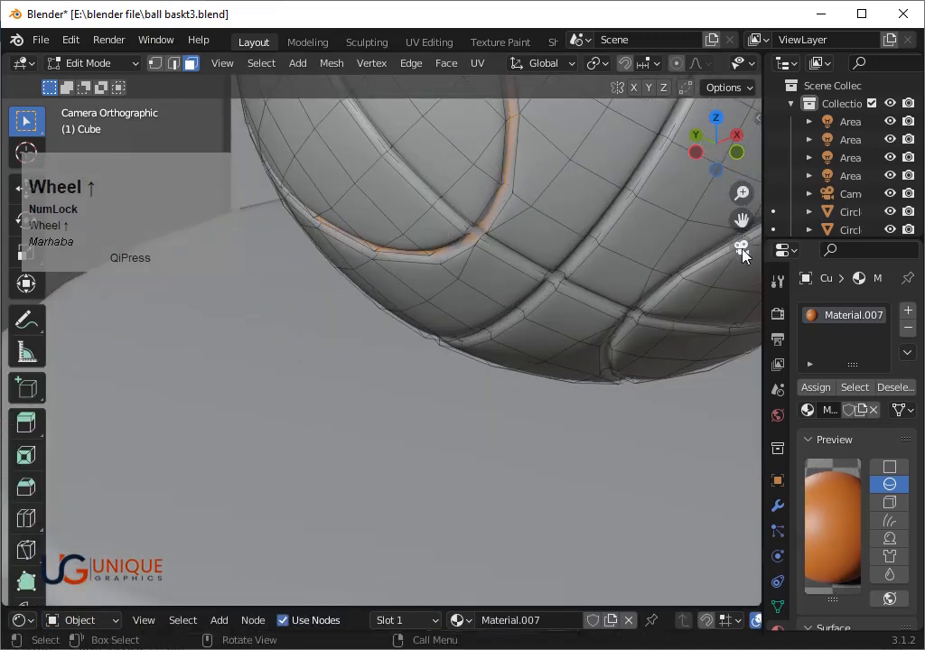
left_click_drag(741, 220, 616, 424)
left_click_drag(729, 139, 742, 92)
scroll(512, 333, "up", 10)
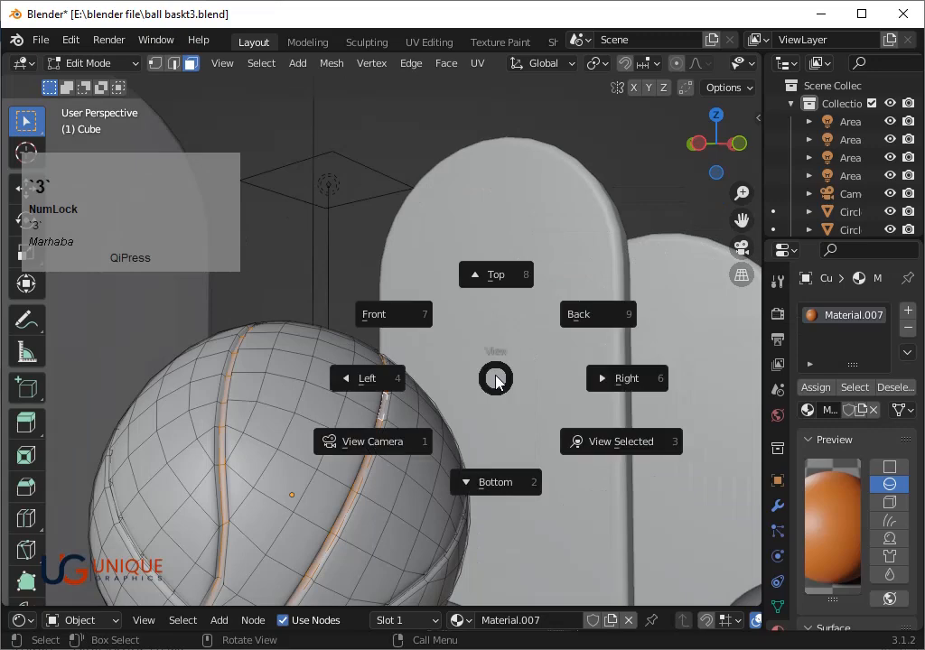
scroll(515, 361, "up", 5)
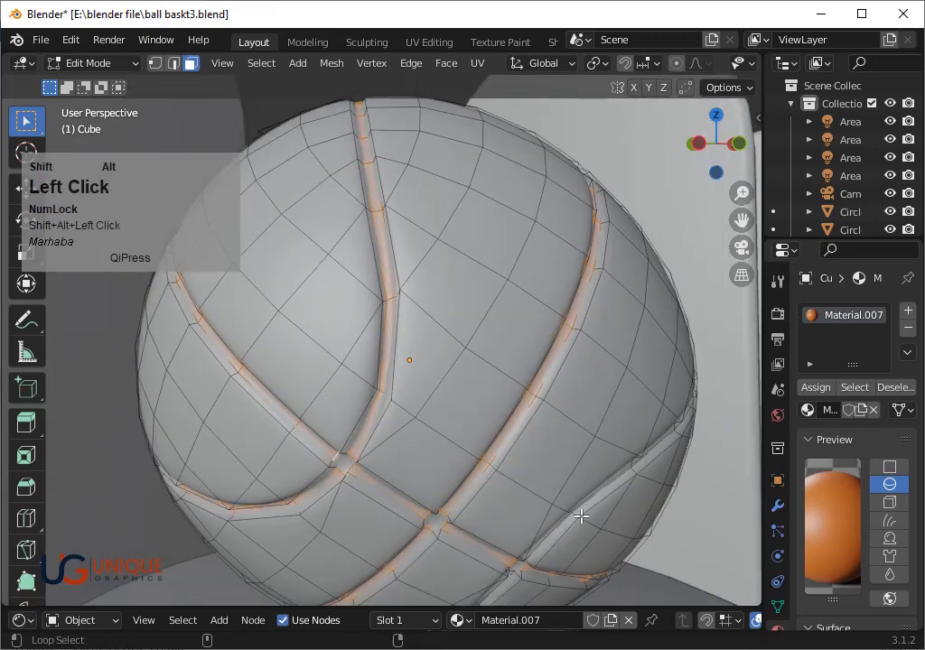
left_click_drag(737, 144, 687, 103)
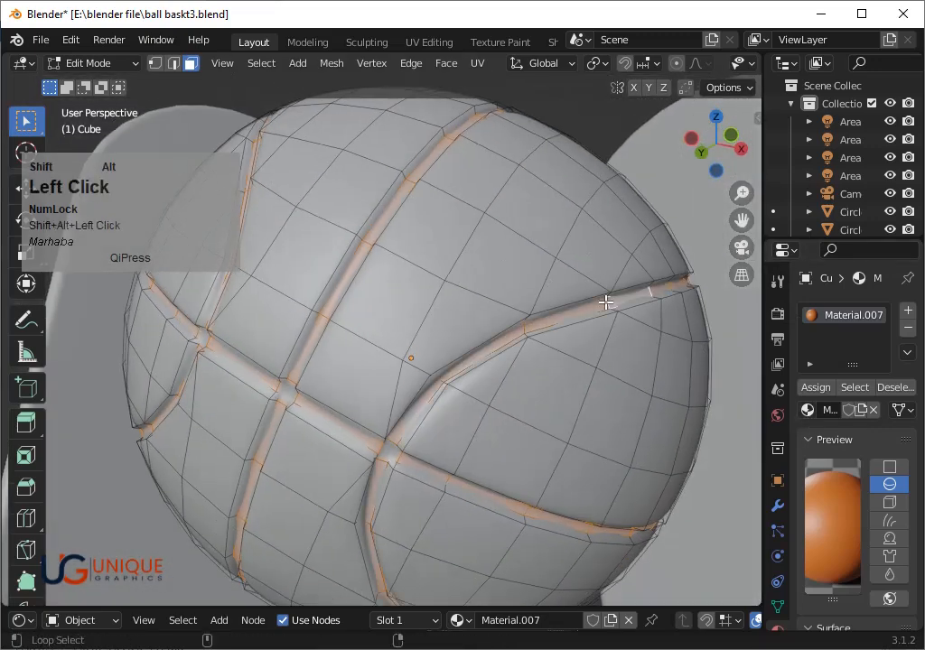
Add a second material slot with a new material, assign it to the selected groove faces, and switch to rendered shading.
left_click(908, 309)
scroll(686, 64, "down", 5)
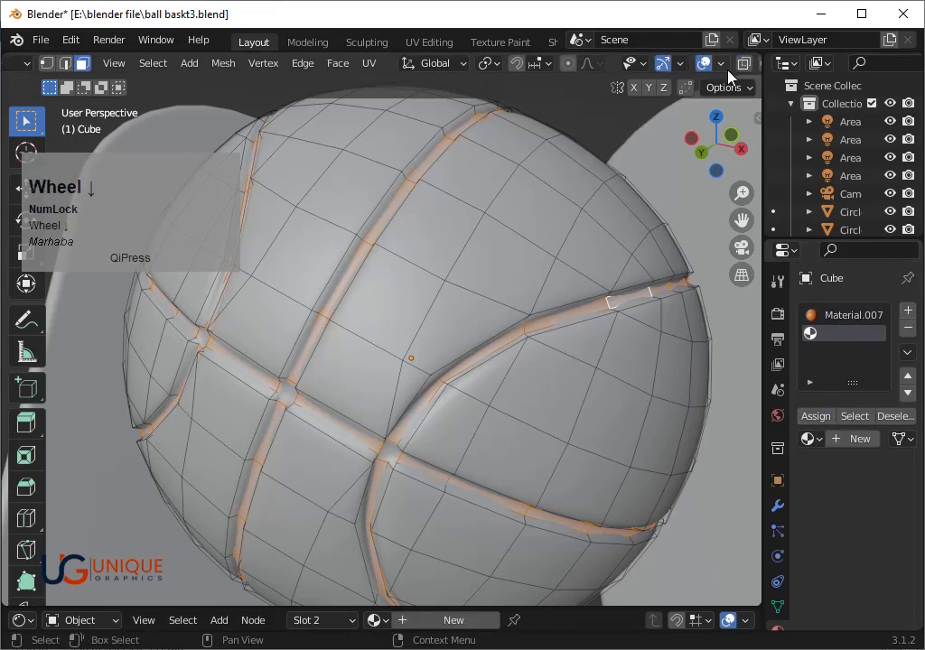
left_click(729, 63)
left_click(858, 439)
scroll(878, 488, "down", 8)
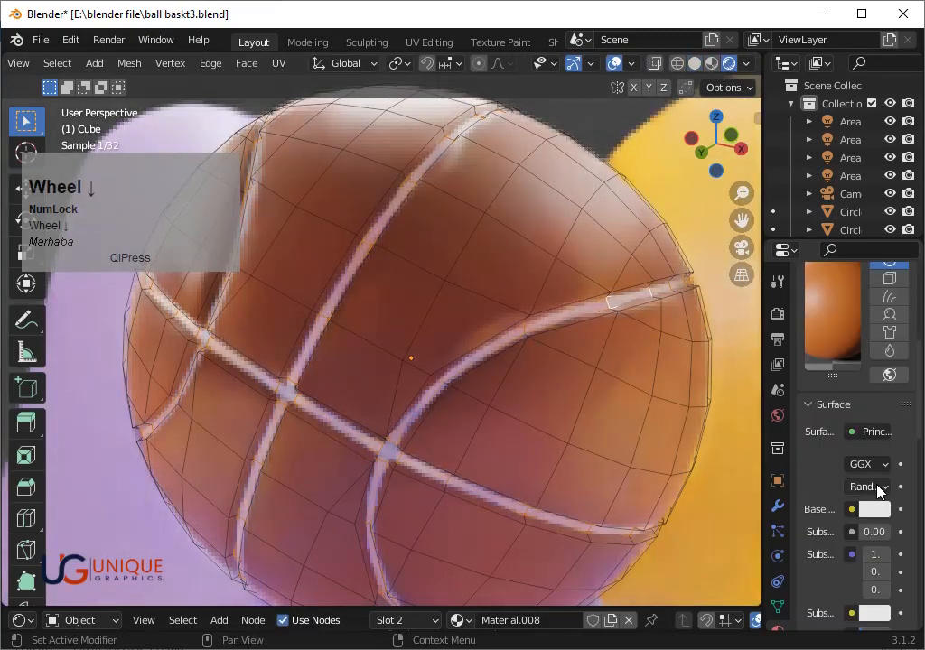
Darken the groove material's base color to near black with a V of about 0.015.
left_click_drag(769, 359, 739, 361)
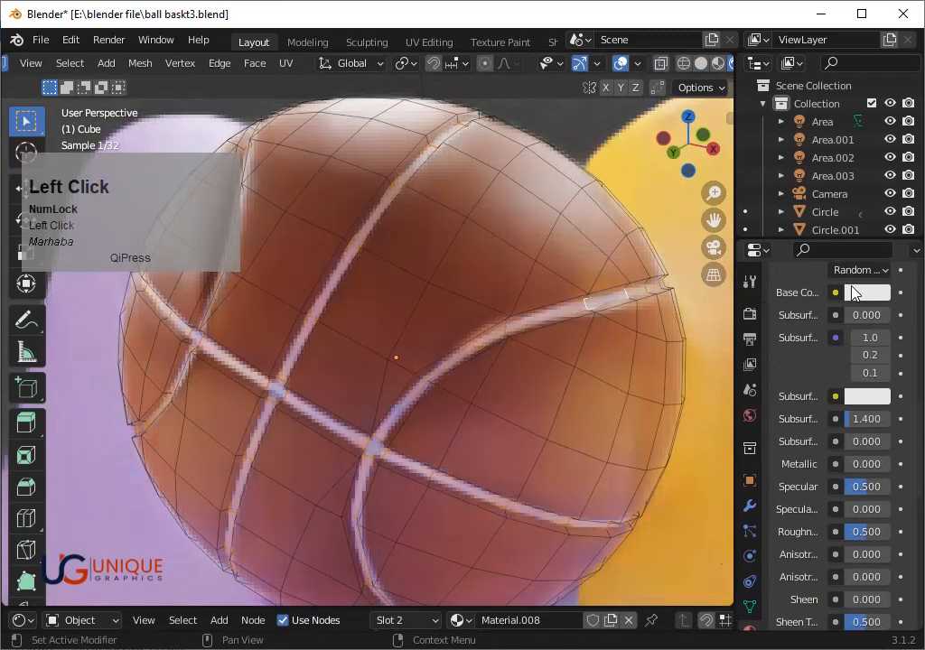
left_click(849, 291)
left_click(876, 410)
left_click_drag(876, 411, 875, 427)
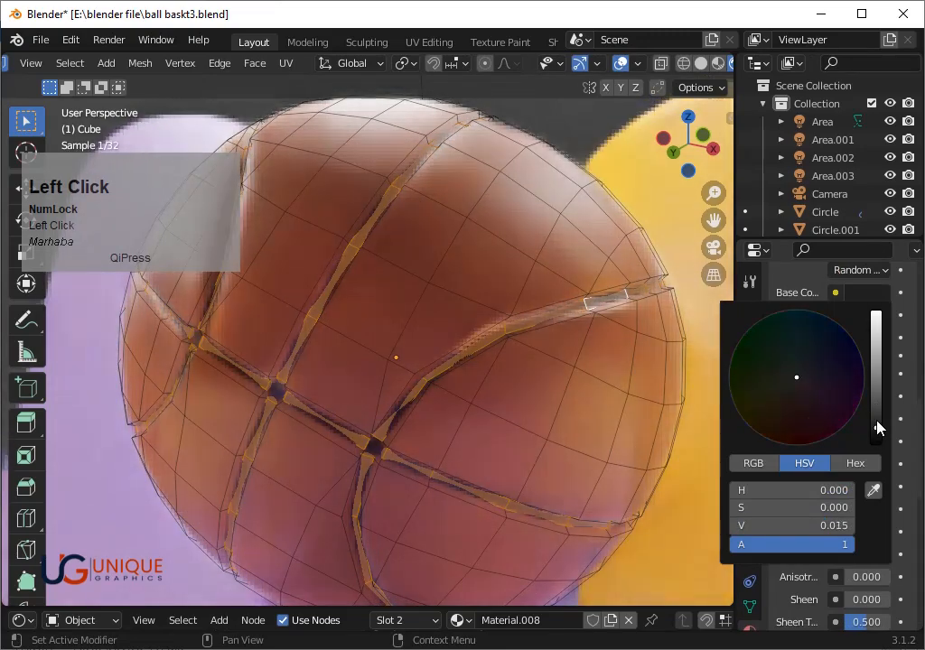
Set the groove material's metallic to 0.8 and roughness to 0.35, save the file, and return to Object Mode.
left_click(863, 464)
type(".8")
key("Return")
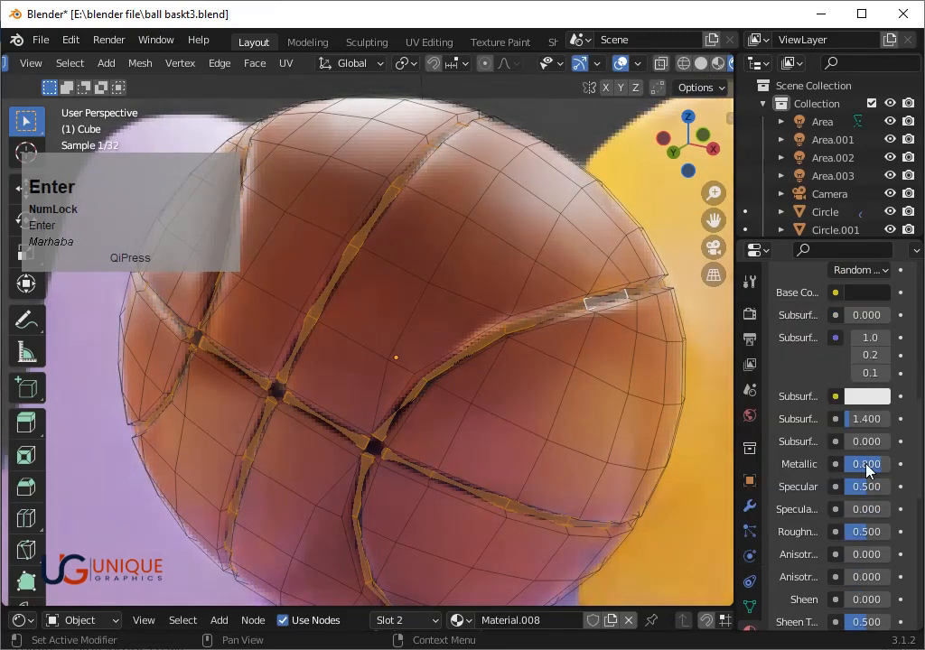
left_click(867, 532)
type(".35")
key("Return")
key("ctrl+s")
key("Tab")
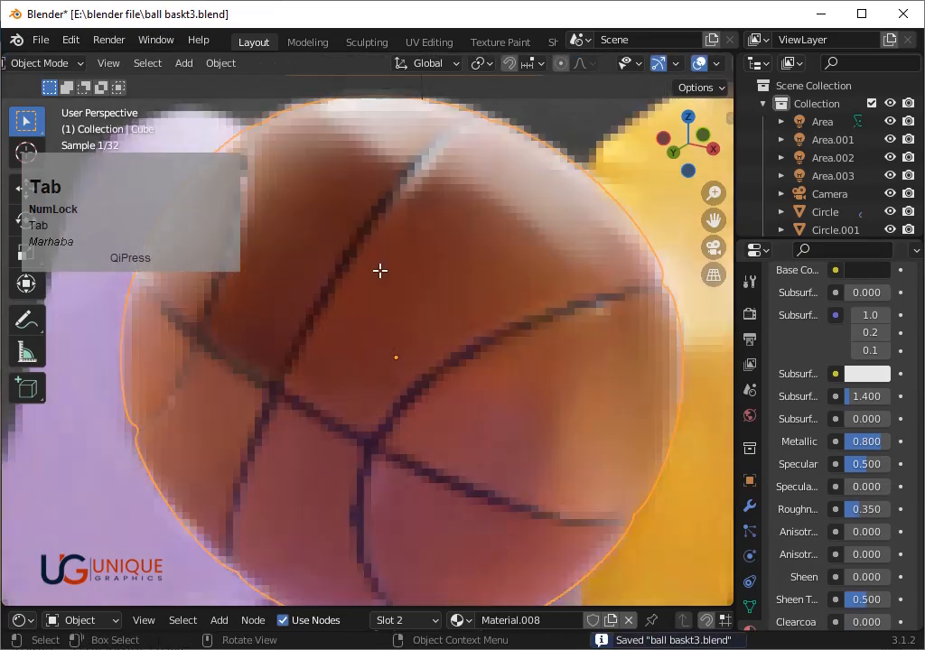
Examine the ball's dark grooves from several angles and from the camera.
scroll(498, 305, "up", 2)
scroll(542, 271, "down", 2)
left_click_drag(686, 169, 576, 241)
scroll(576, 242, "up", 3)
scroll(618, 217, "down", 4)
scroll(619, 214, "down", 1)
left_click_drag(713, 219, 716, 168)
left_click_drag(491, 608, 533, 359)
scroll(621, 211, "down", 3)
key("KP_0")
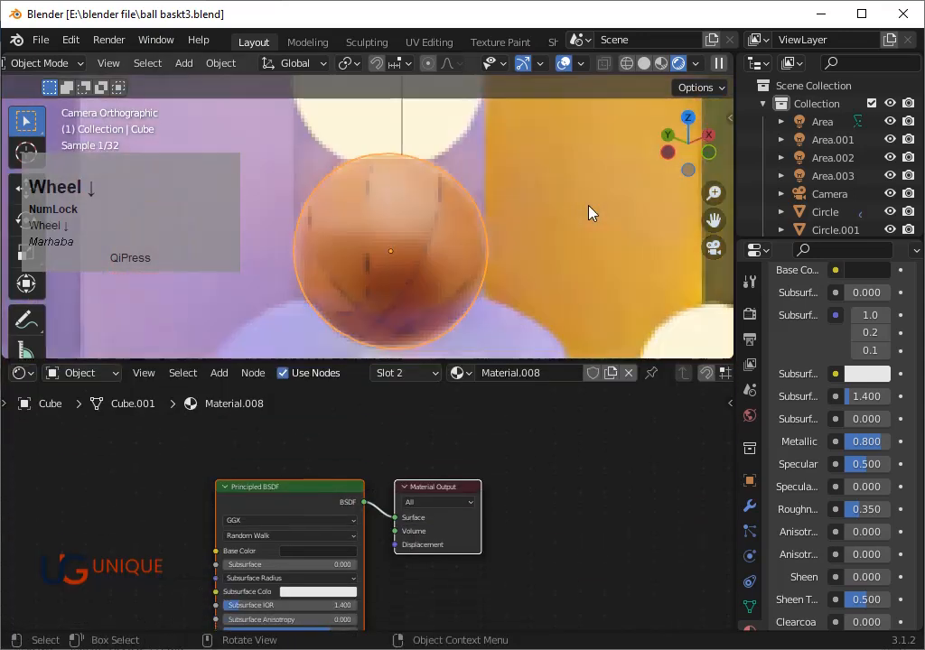
scroll(506, 241, "up", 4)
left_click_drag(418, 361, 423, 311)
scroll(485, 196, "down", 4)
scroll(506, 200, "up", 1)
left_click_drag(714, 219, 734, 147)
left_click(452, 221)
left_click(450, 220)
scroll(425, 339, "down", 2)
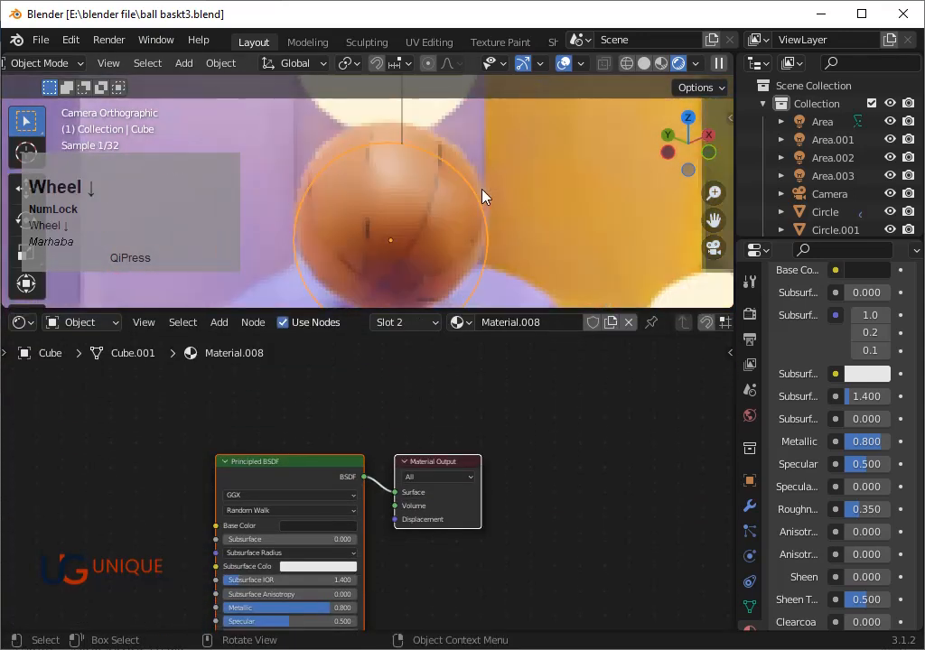
scroll(423, 485, "down", 3)
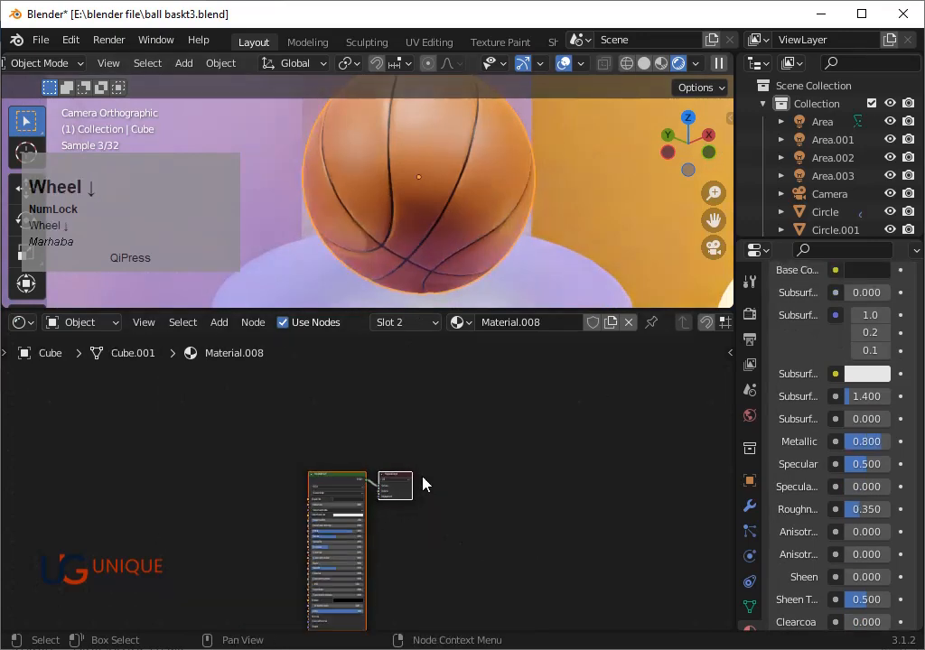
Return to the ball's orange material in Slot 1 and add a Bump node below its ColorRamp.
key("Tab")
key("Tab")
scroll(327, 490, "up", 4)
left_click(216, 322)
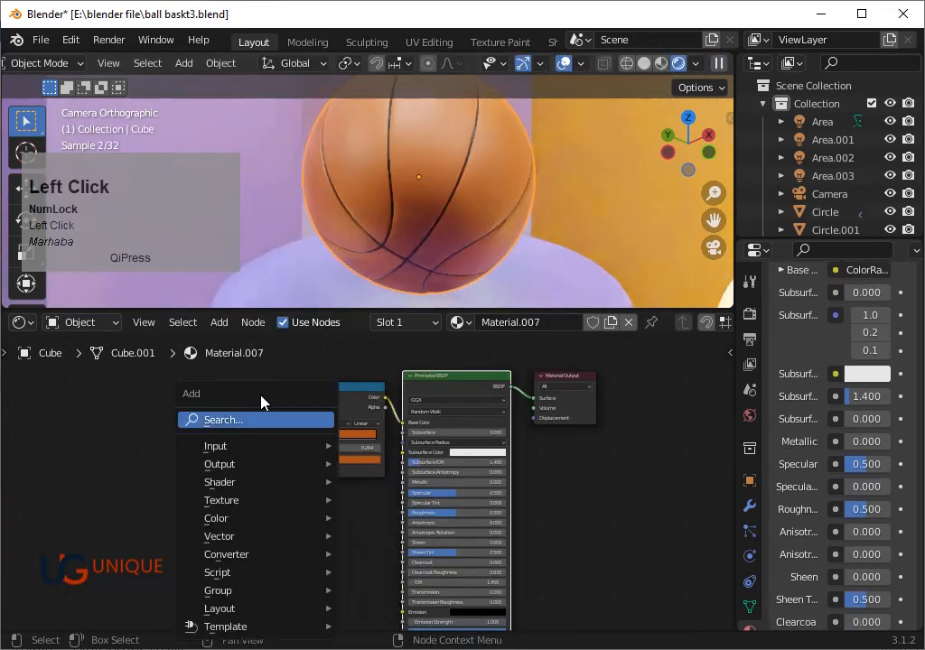
type("vbu")
left_click(295, 447)
left_click(316, 546)
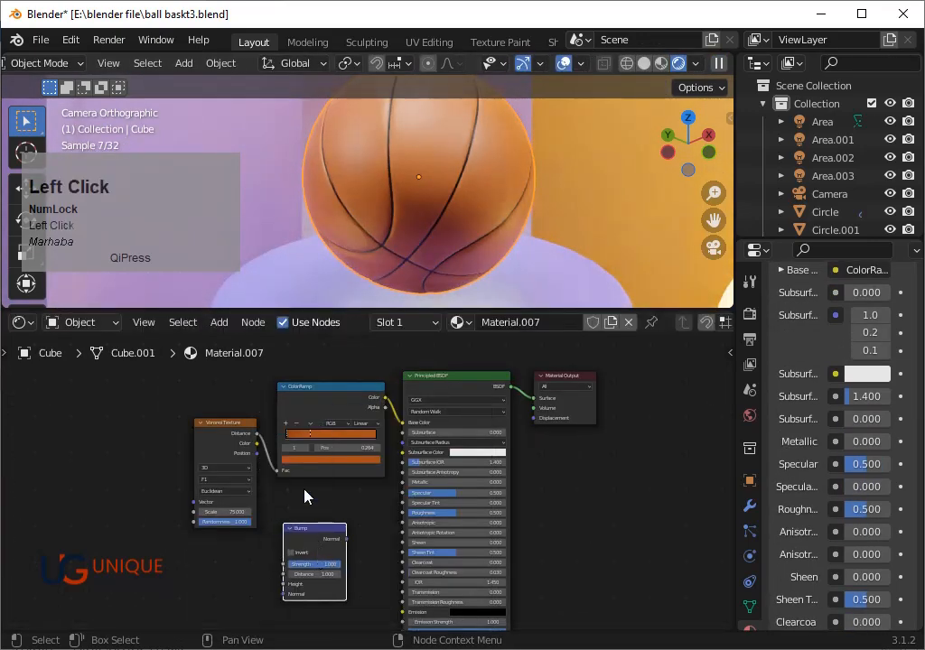
Connect the Voronoi Texture's distance to the Bump's height, and the Bump's normal to the Principled BSDF's normal.
scroll(289, 477, "up", 2)
left_click_drag(240, 427, 262, 540)
left_click_drag(343, 477, 406, 564)
scroll(371, 470, "up", 2)
key("g")
left_click(358, 446)
scroll(440, 176, "up", 2)
scroll(441, 178, "up", 2)
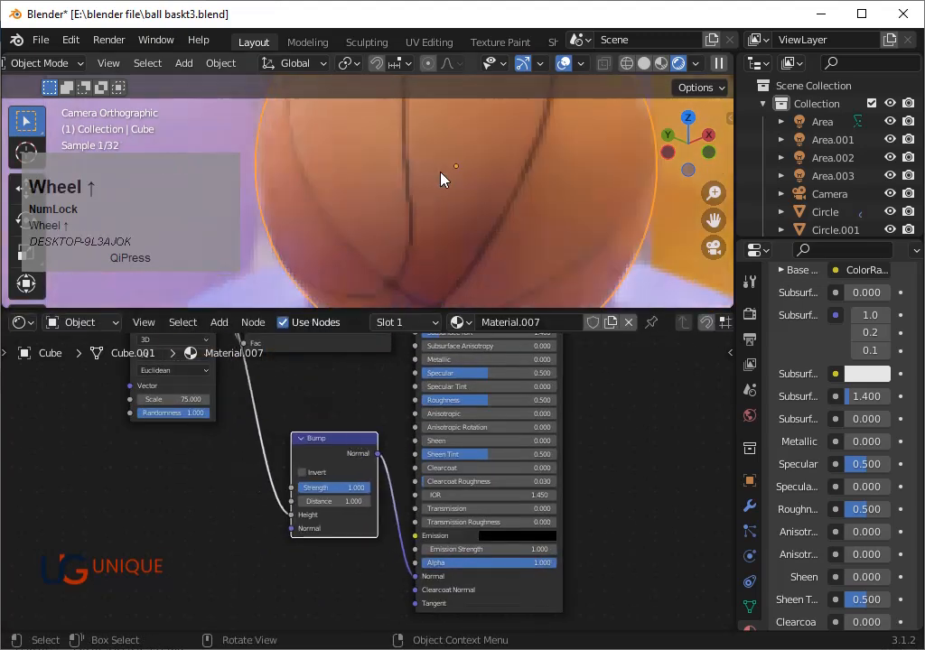
Set the Voronoi Texture's scale to 100.
scroll(441, 178, "down", 1)
scroll(318, 523, "up", 1)
scroll(319, 524, "down", 1)
left_click(186, 399)
type("100")
key("Return")
left_click(185, 399)
key("Return")
scroll(366, 478, "up", 3)
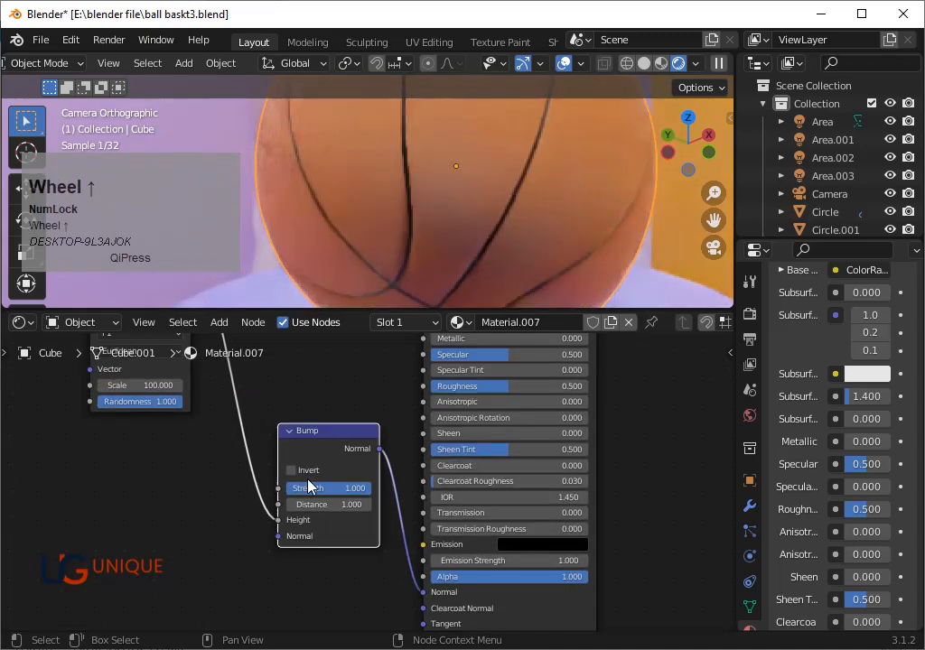
Set the Bump node's distance to 0.5 and strength to 0.05, saving the file.
left_click(320, 512)
type("0.5")
key("Return")
key("ctrl+s")
type(".05")
key("Return")
scroll(812, 370, "up", 8)
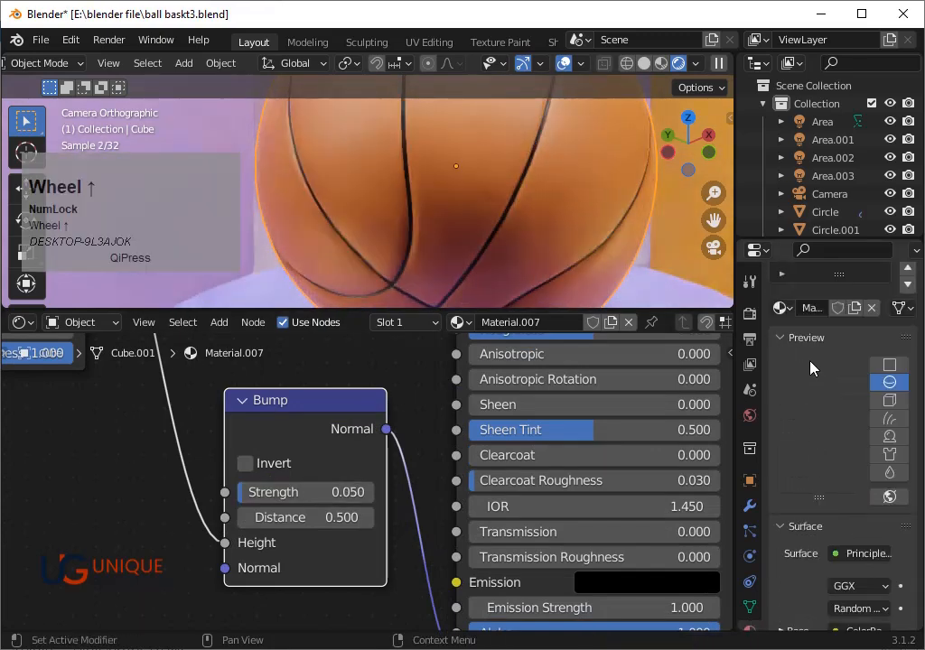
Set the Bump node's strength to 0.1 and save the file.
left_click(307, 492)
type(".1")
key("Return")
key("ctrl+s")
scroll(858, 397, "up", 10)
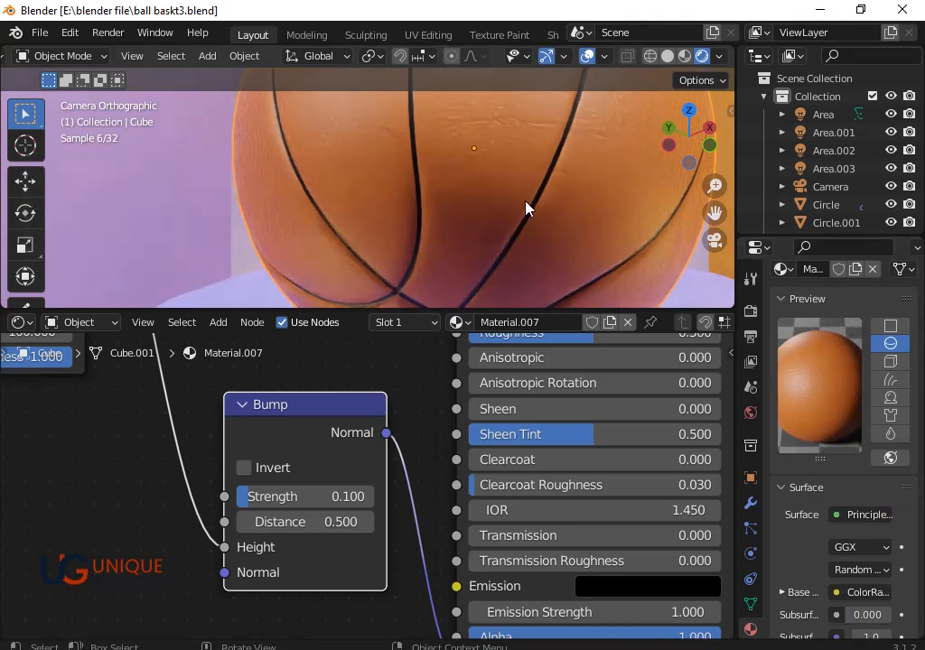
Try a Bump strength of 0.15 and set it back to 0.1.
left_click(343, 496)
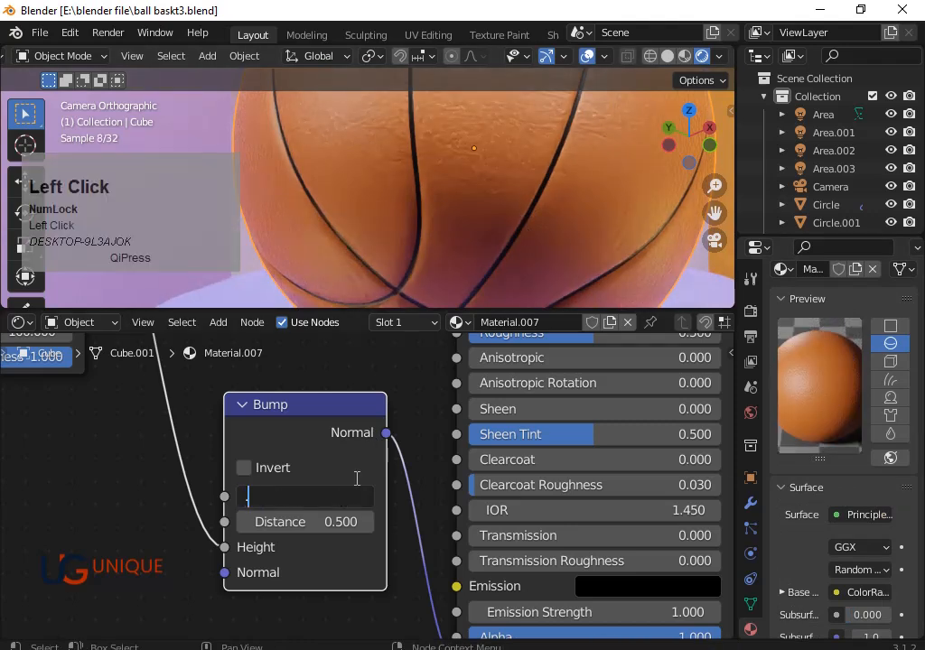
type("0.15")
key("Return")
left_click(355, 493)
type(".1")
key("Return")
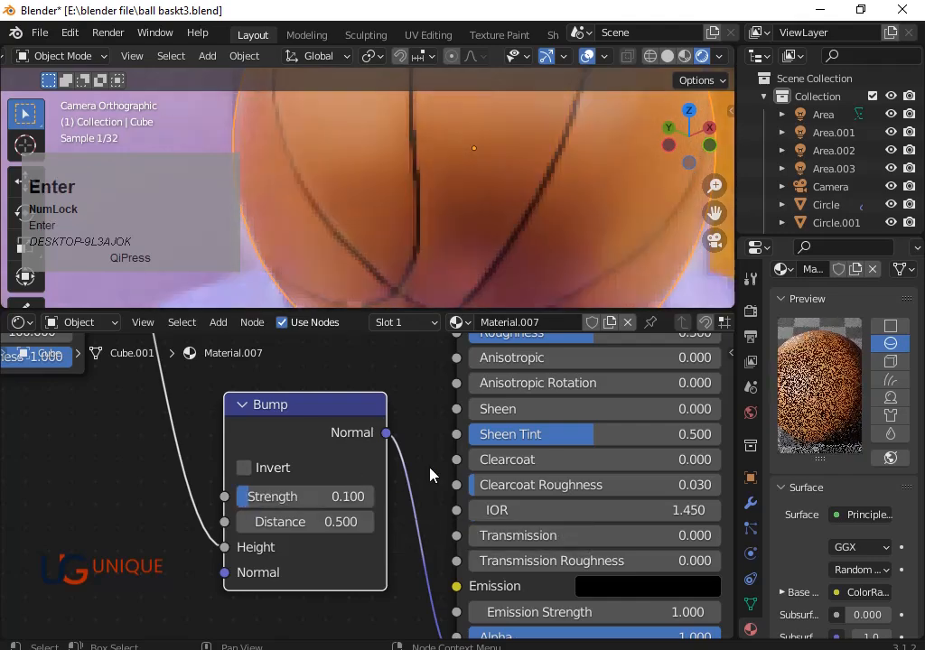
Save the file and enlarge the 3D viewport over the node editor.
scroll(464, 168, "down", 7)
key("ctrl+s")
left_click(512, 238)
scroll(513, 244, "down", 2)
left_click_drag(519, 320, 520, 617)
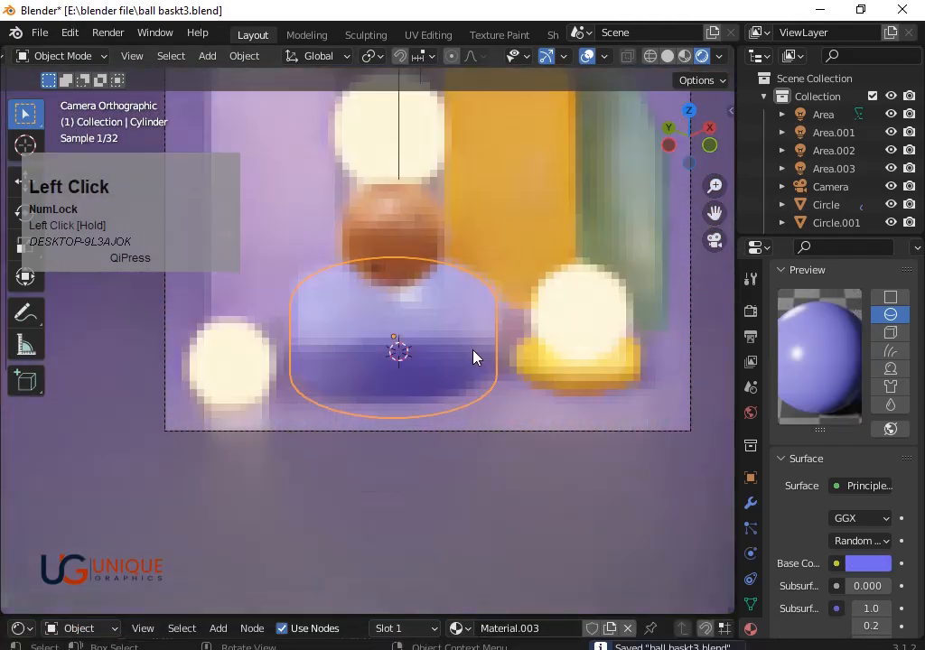
scroll(479, 382, "down", 3)
scroll(644, 252, "up", 2)
scroll(572, 299, "down", 1)
Scale up the area light Area.002 behind the arches in top view.
left_click(688, 111)
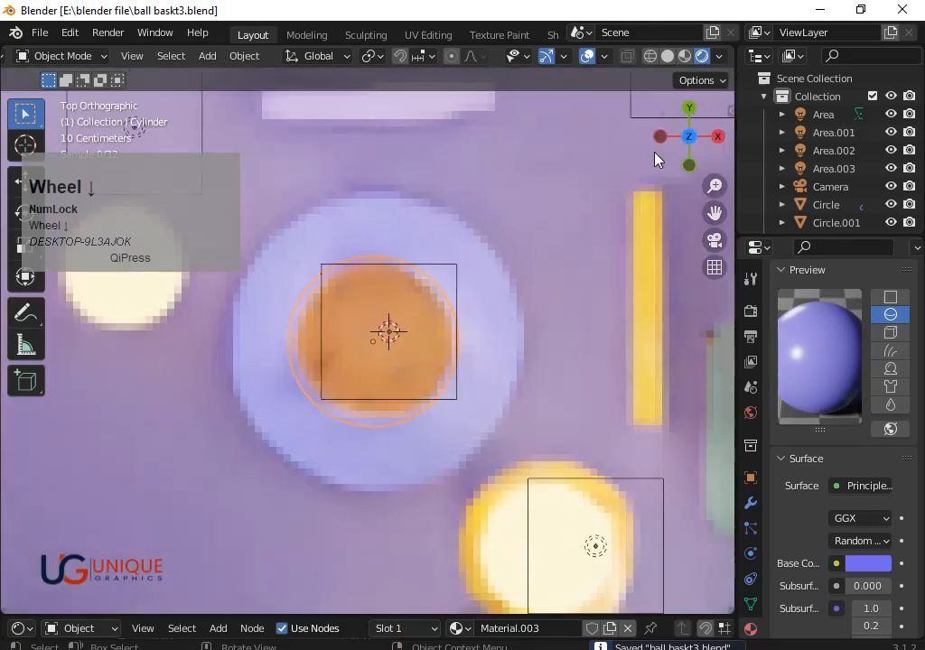
scroll(596, 176, "down", 6)
left_click(533, 204)
key("s")
left_click(624, 220)
Set the power of Area.002 to 1600 W and check the lighting through the camera.
left_click(845, 361)
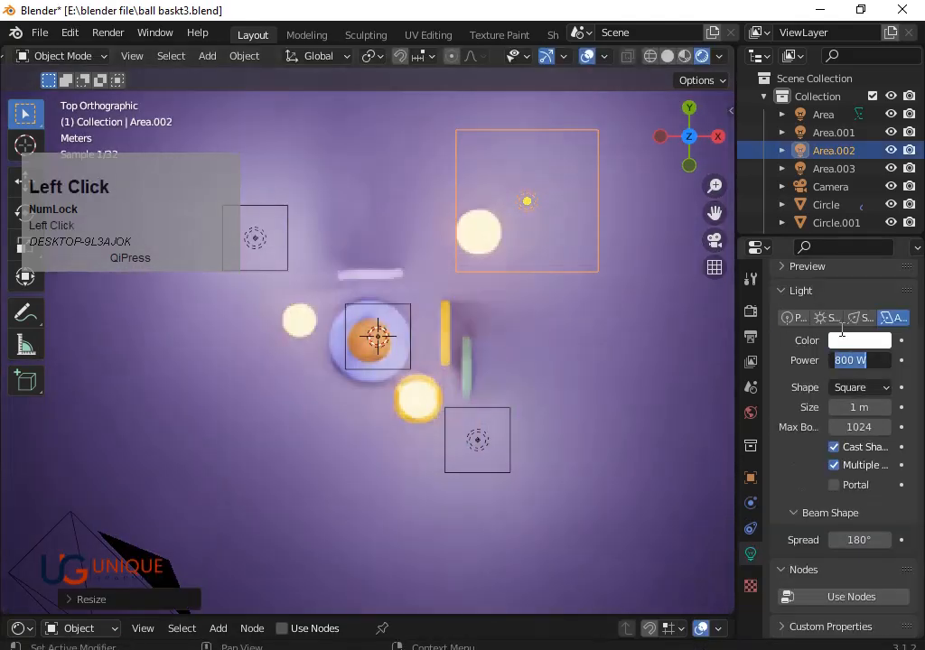
type("1600")
key("Return")
left_click(715, 242)
scroll(469, 247, "down", 2)
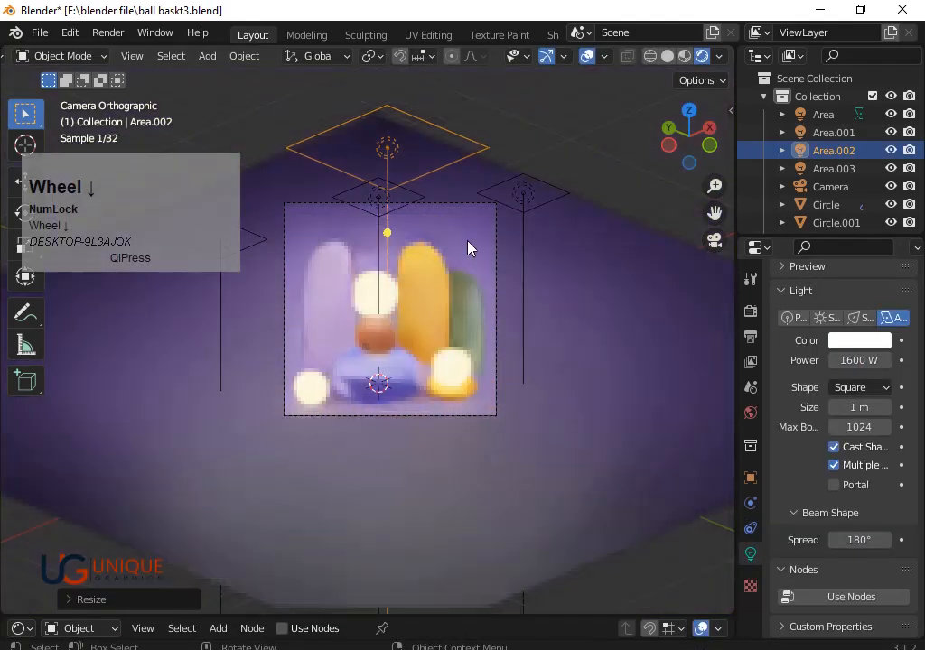
Move Area.002 farther out behind the scene in top view and lower it along the Z axis.
left_click(676, 113)
scroll(506, 275, "down", 3)
key("g")
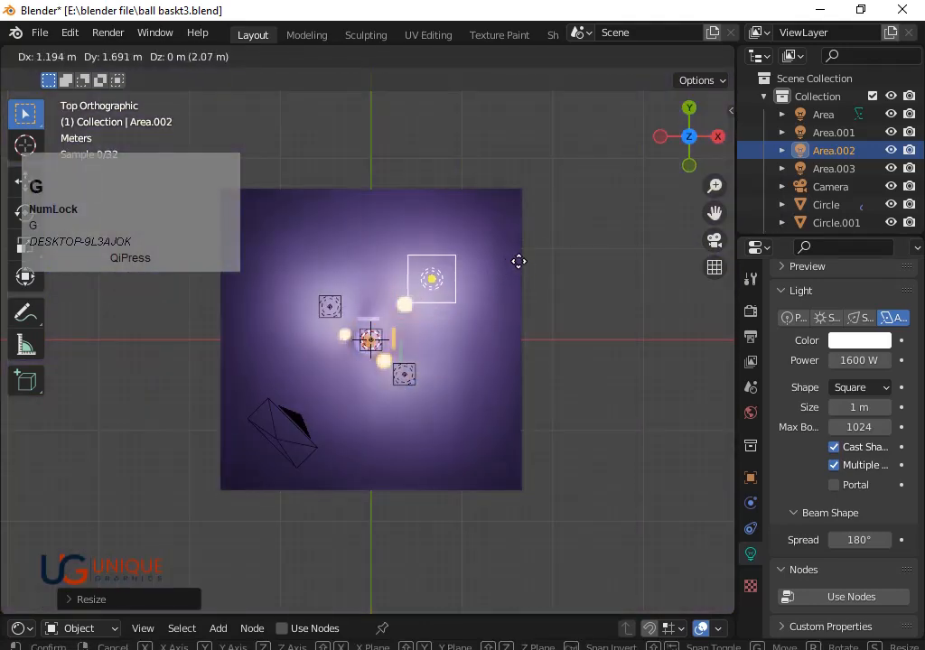
left_click(519, 224)
scroll(483, 252, "up", 3)
key("g")
key("z")
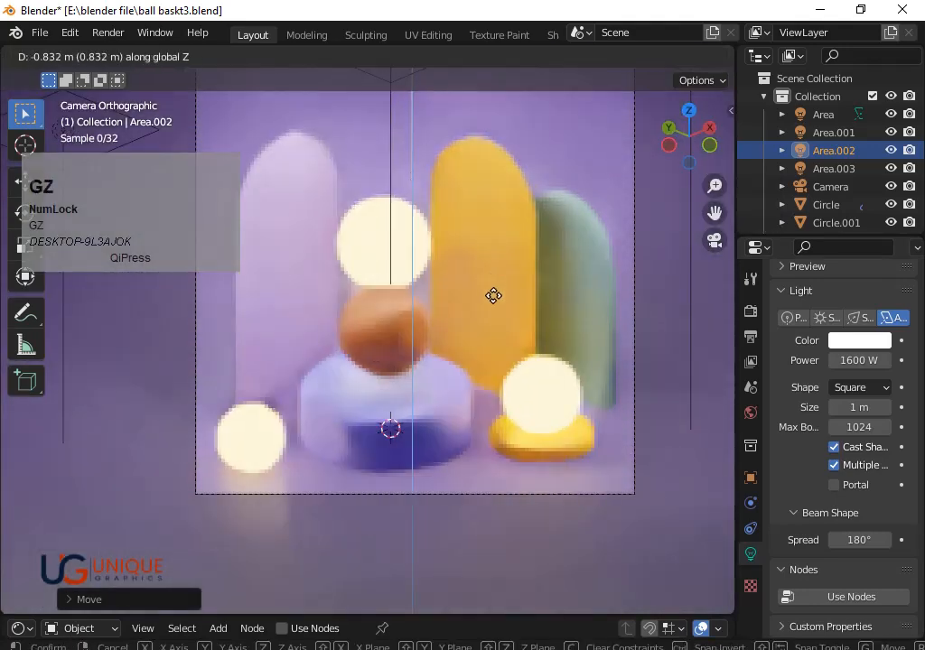
left_click(495, 309)
Set the glowing spheres' emission strength to 5 and scale down the sphere above the basketball.
left_click(565, 419)
scroll(851, 588, "down", 5)
left_click(855, 431)
left_click(421, 255)
key("s")
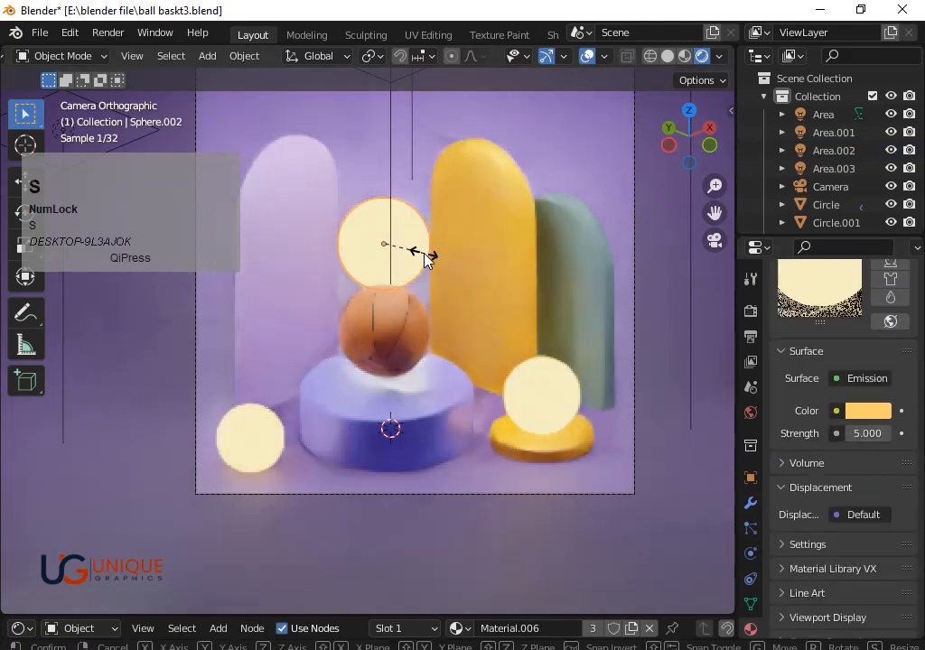
left_click(418, 253)
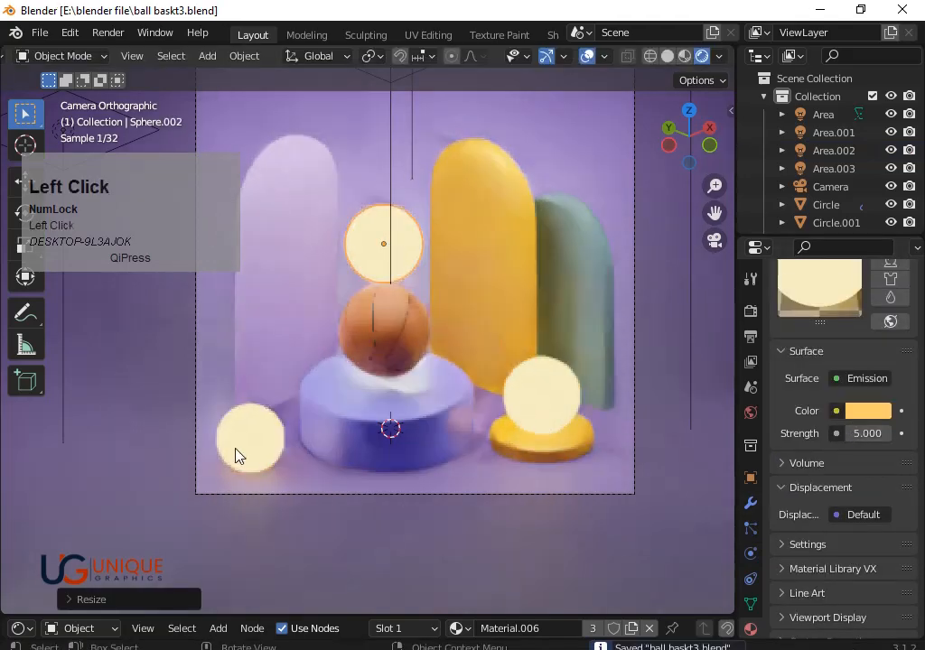
Move the glowing sphere on the floor beside the large podium along the X axis toward the podium and save the file.
left_click(235, 456)
key("g")
key("x")
key("y")
left_click(261, 463)
key("g")
key("x")
left_click(262, 460)
key("ctrl+s")
left_click(611, 456)
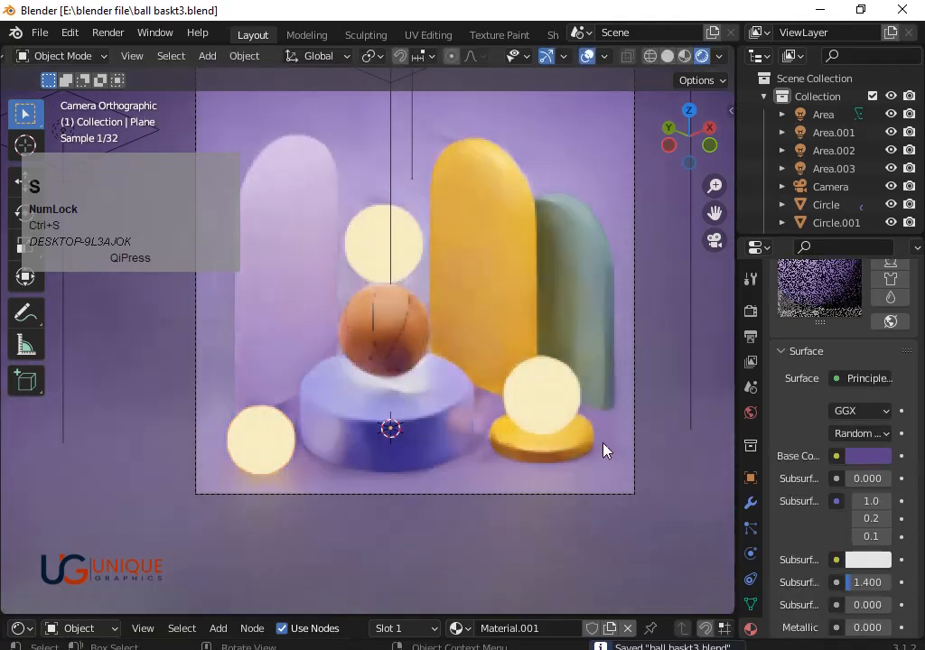
Change the glowing spheres' emission color to a paler peach tone and save the file.
left_click(553, 426)
left_click(867, 411)
left_click(787, 246)
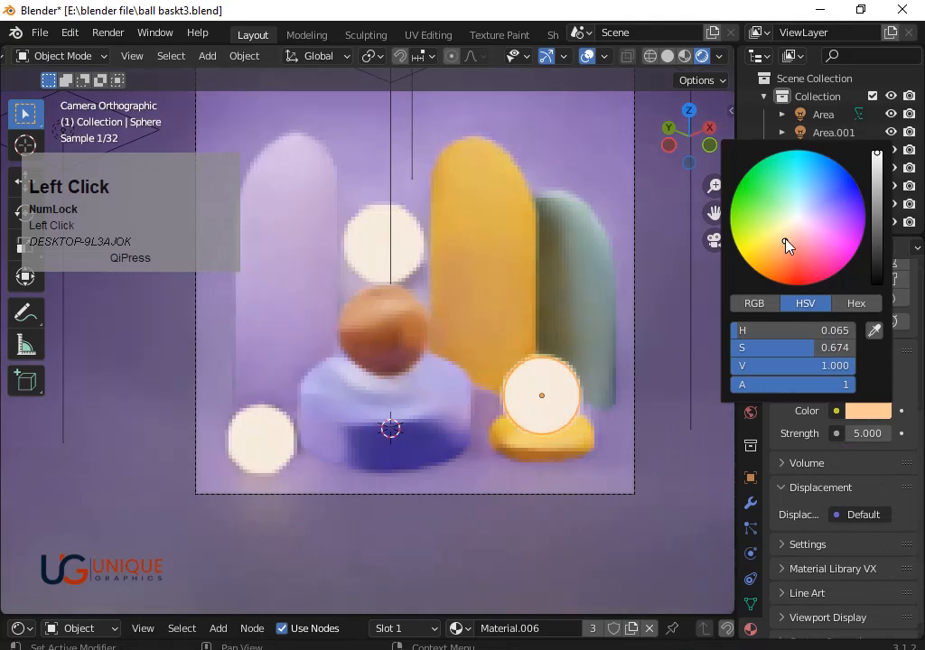
left_click(568, 124)
key("ctrl+s")
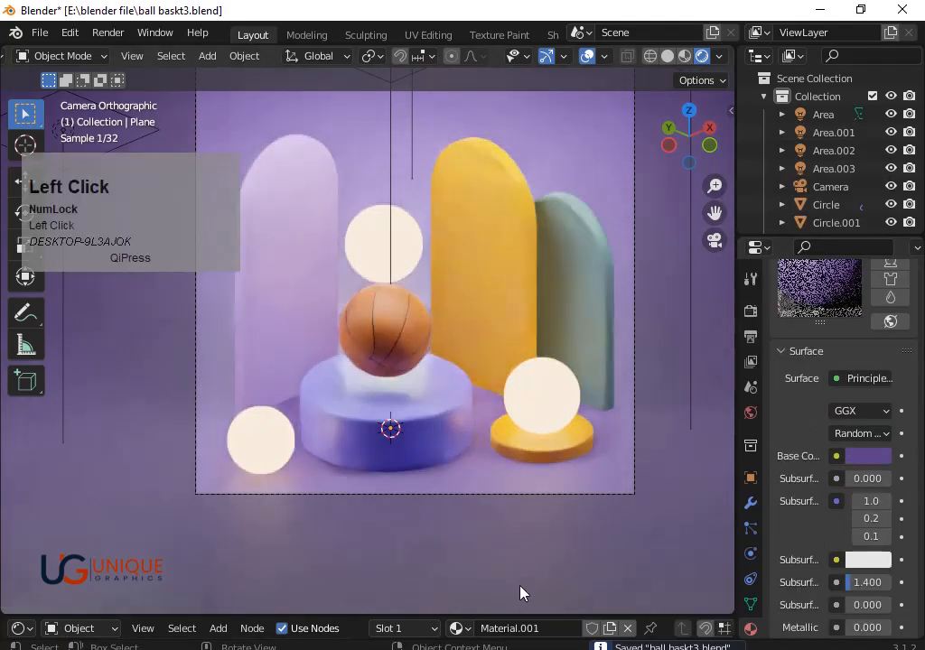
Darken the purple base color of the background plane and save the file.
left_click(889, 458)
left_click_drag(877, 269, 879, 299)
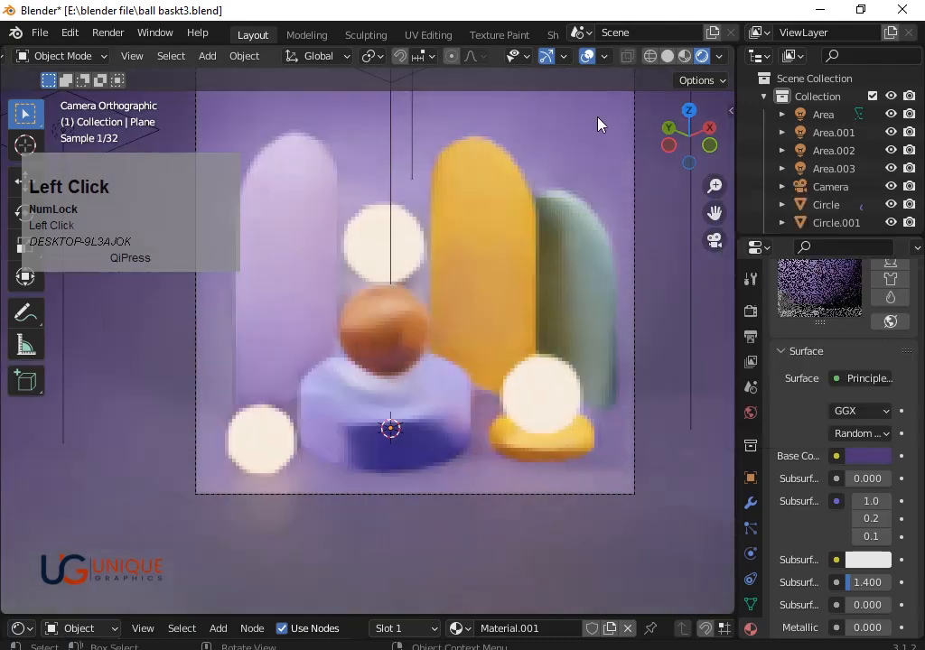
key("ctrl+s")
Rotate the lilac arch slightly in top view, return to the camera view and save the file.
left_click(318, 274)
left_click(689, 110)
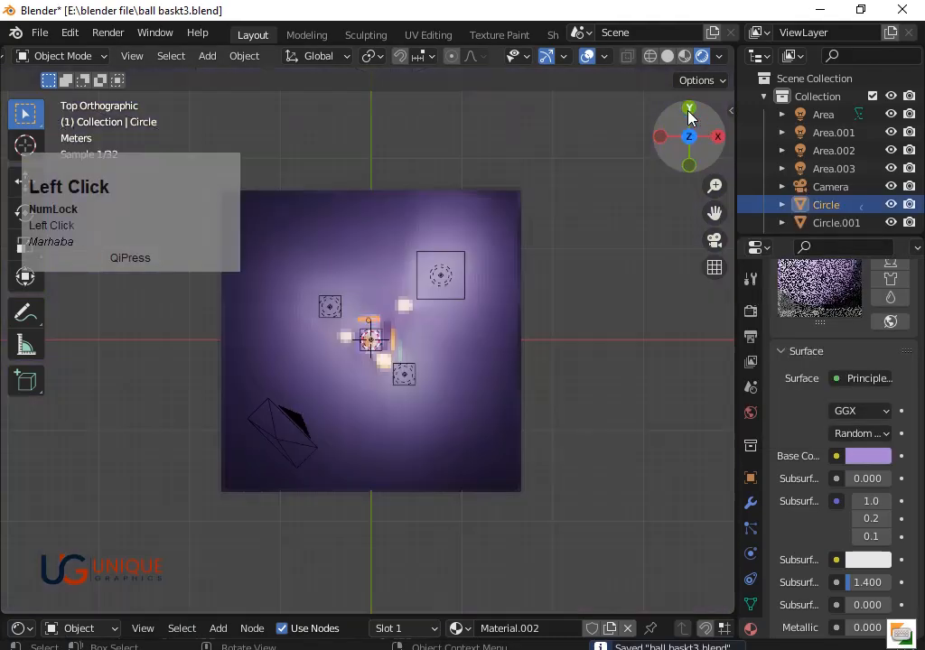
scroll(568, 262, "up", 5)
key("KP_0")
key("ctrl+s")
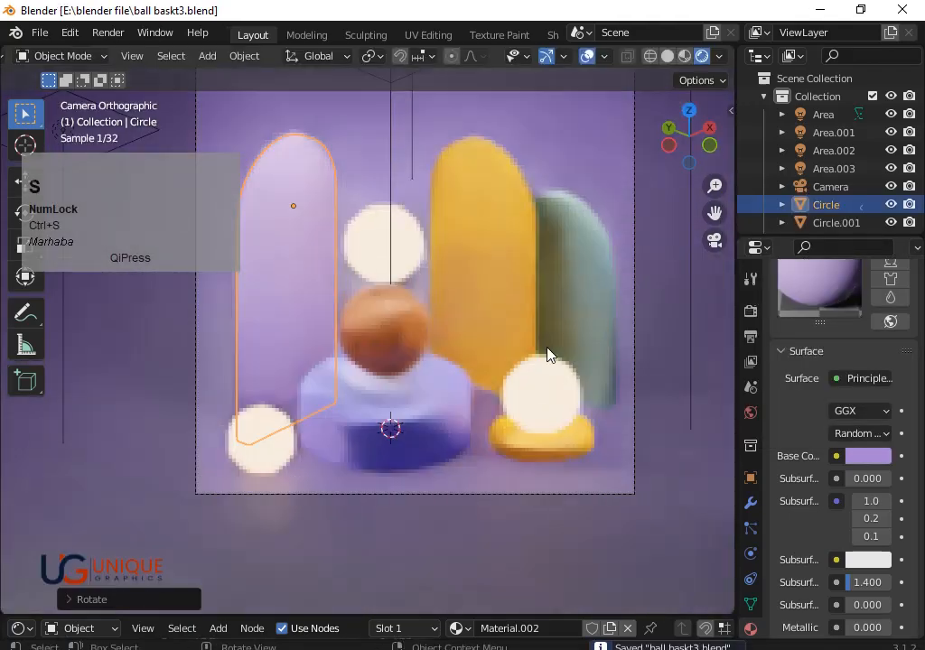
Select the yellow and green arches in solid top view, move them along the X axis toward the podium, and check the rendered camera view.
left_click(533, 441)
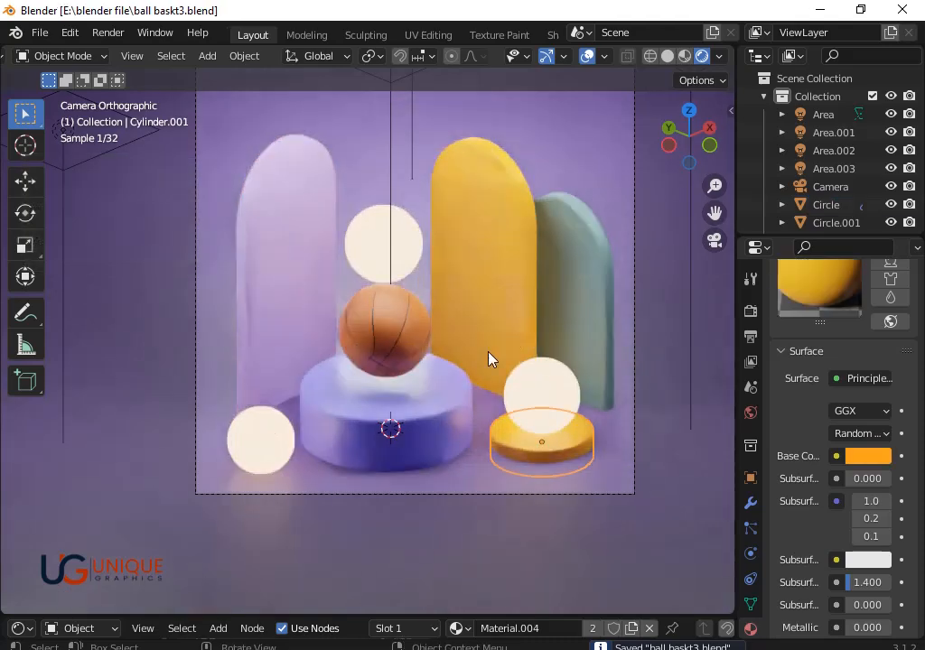
left_click(667, 56)
left_click(689, 111)
scroll(568, 305, "up", 3)
left_click(490, 344)
left_click(467, 337)
left_click(488, 356)
left_click(481, 351, "shift")
key("g")
key("y")
key("x")
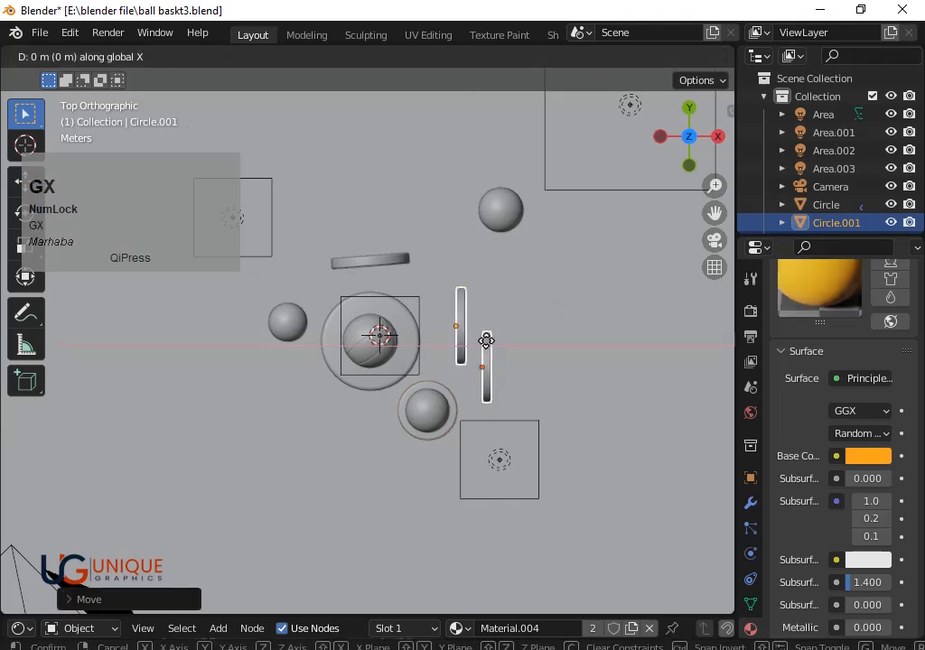
left_click(481, 345)
left_click(667, 56)
key("KP_0")
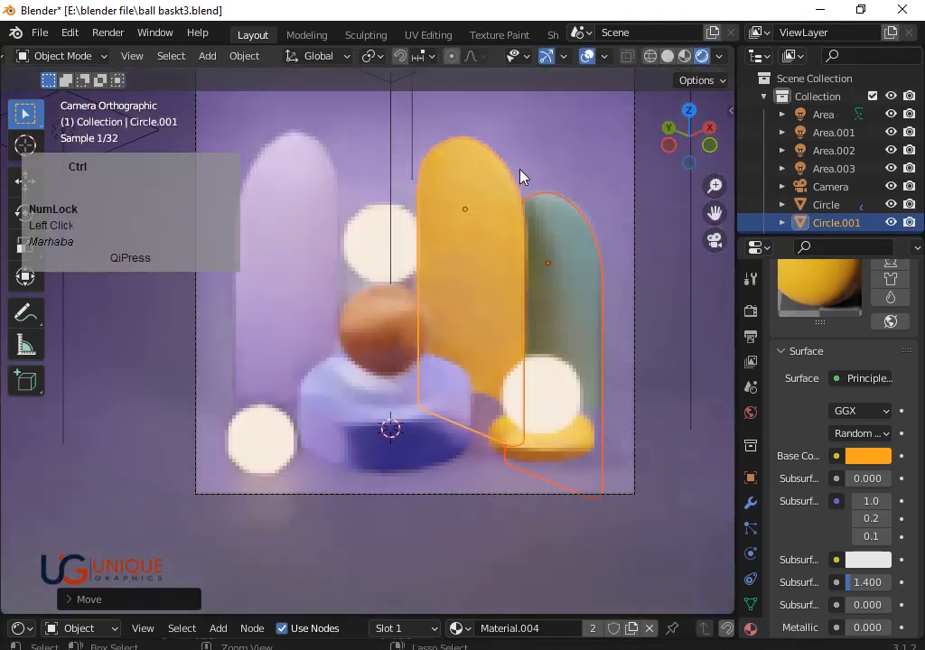
Shift the yellow and green arches back out along the X axis in the camera view and save the file.
key("g")
key("y")
key("x")
left_click(558, 154)
key("ctrl+s")
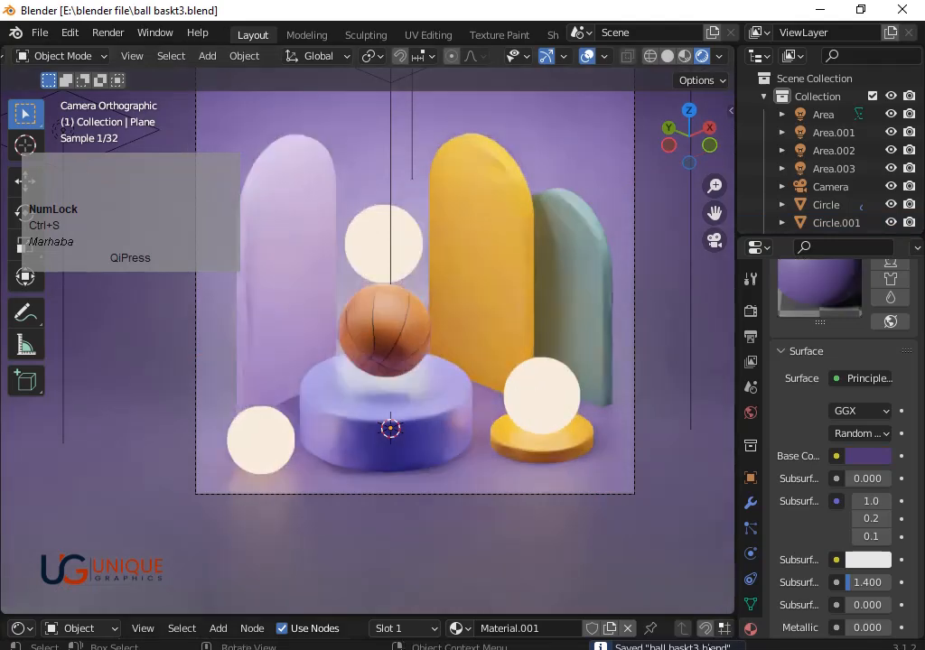
left_click(704, 647)
left_click(705, 603)
left_click(779, 596)
left_click(708, 648)
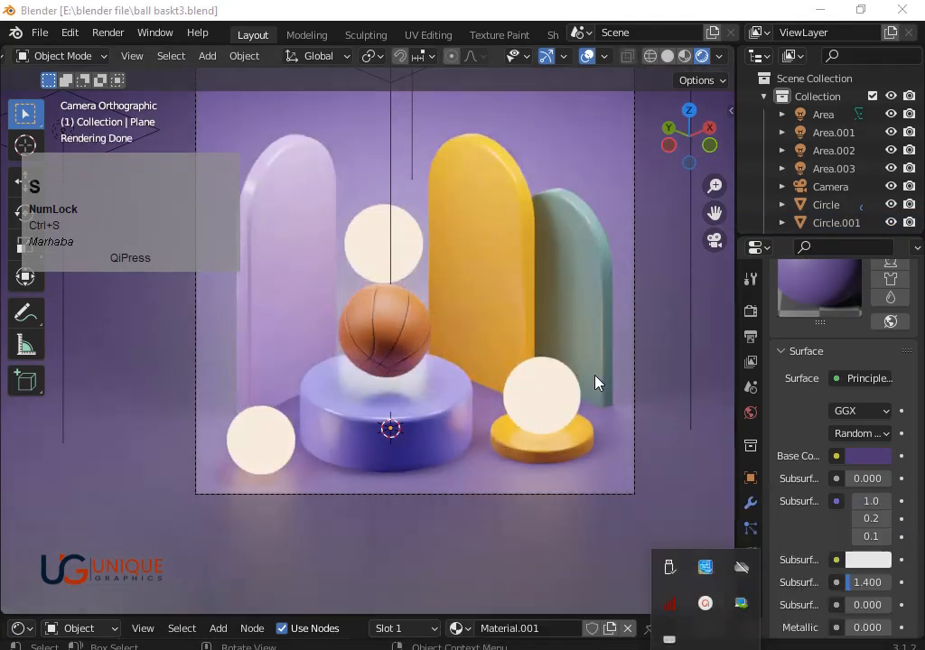
Hide the viewport overlays to inspect the rendered camera view without guides, and save the file.
scroll(537, 341, "down", 1)
scroll(536, 341, "up", 2)
key("ctrl+s")
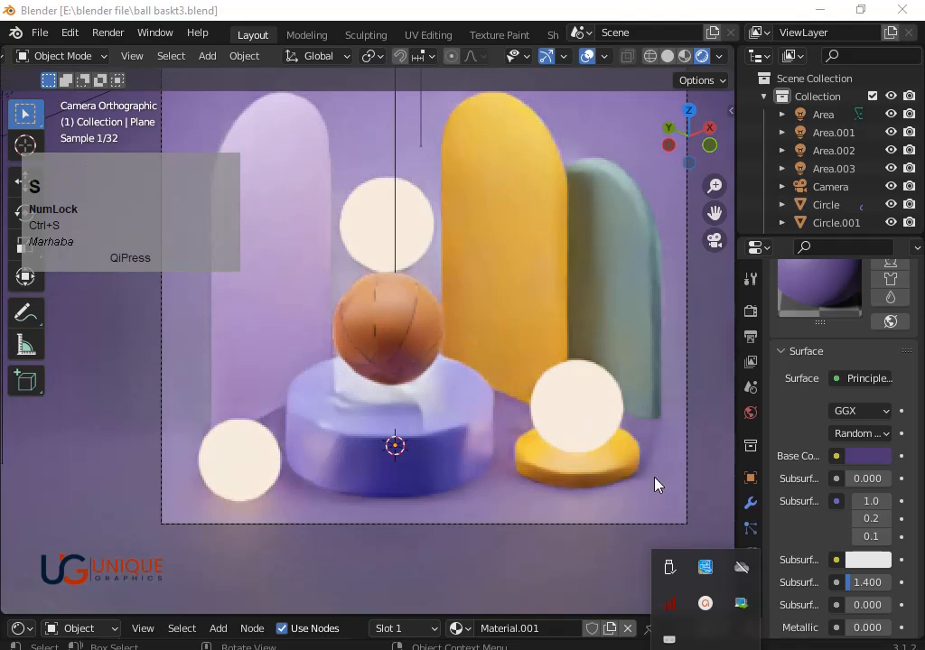
left_click(588, 56)
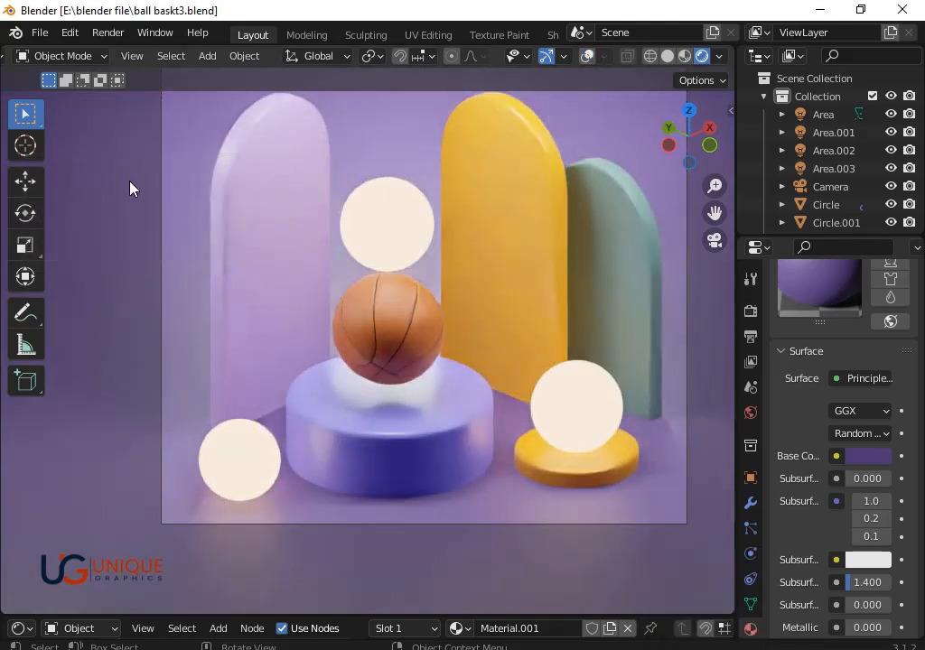
left_click_drag(130, 188, 102, 543)
scroll(409, 303, "down", 1)
scroll(433, 303, "up", 1)
key("ctrl+s")
Change the large podium's base color to a more saturated blue and save the file.
left_click(448, 428)
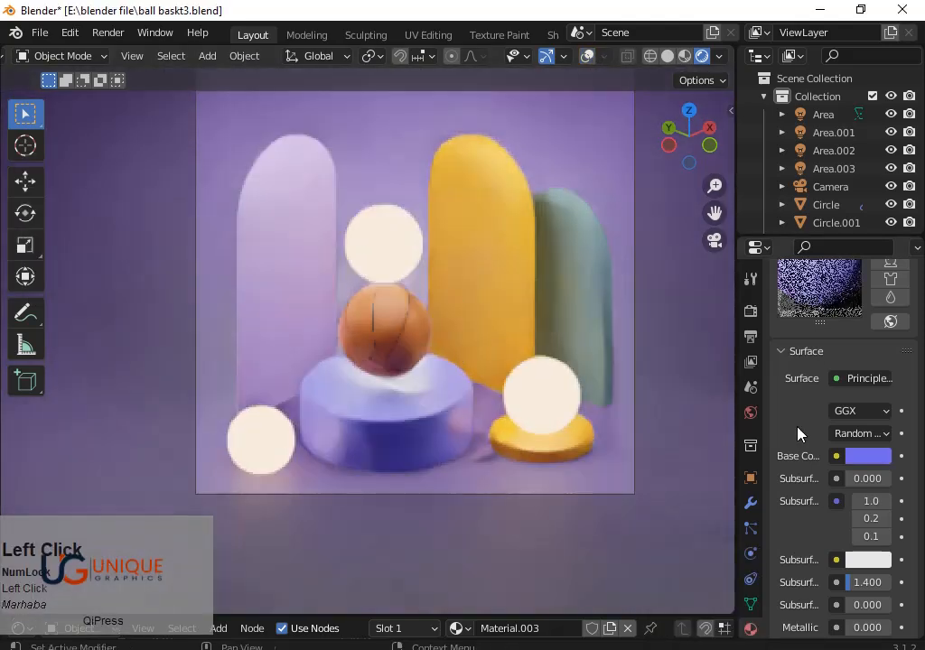
left_click(867, 456)
left_click_drag(836, 245, 838, 242)
key("ctrl+s")
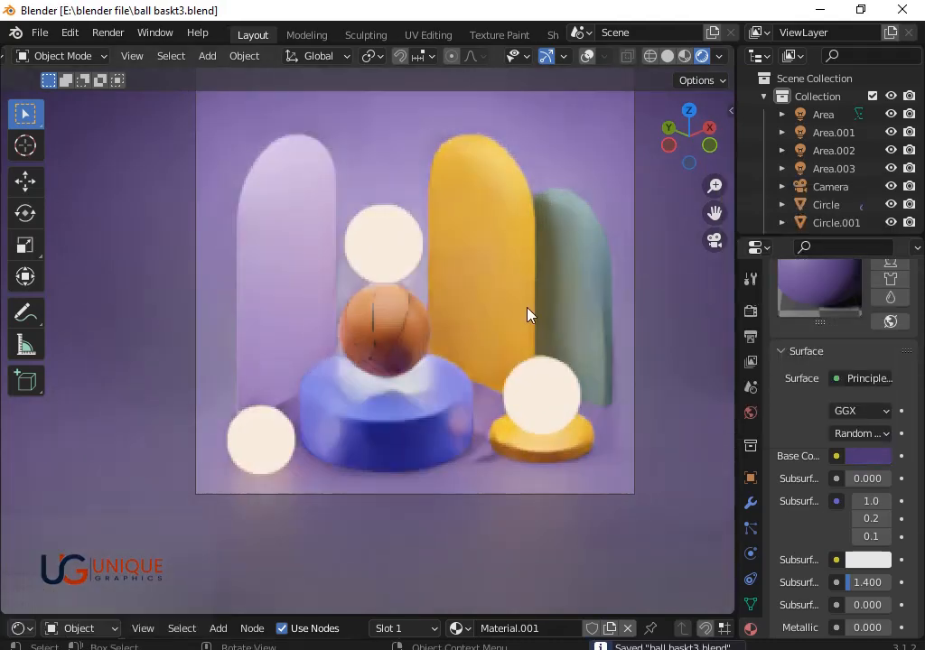
Enable the denoising data pass for the view layer.
left_click(750, 361)
scroll(851, 466, "down", 5)
scroll(847, 421, "up", 4)
scroll(844, 397, "down", 10)
scroll(835, 352, "up", 6)
scroll(843, 359, "up", 6)
left_click(841, 331)
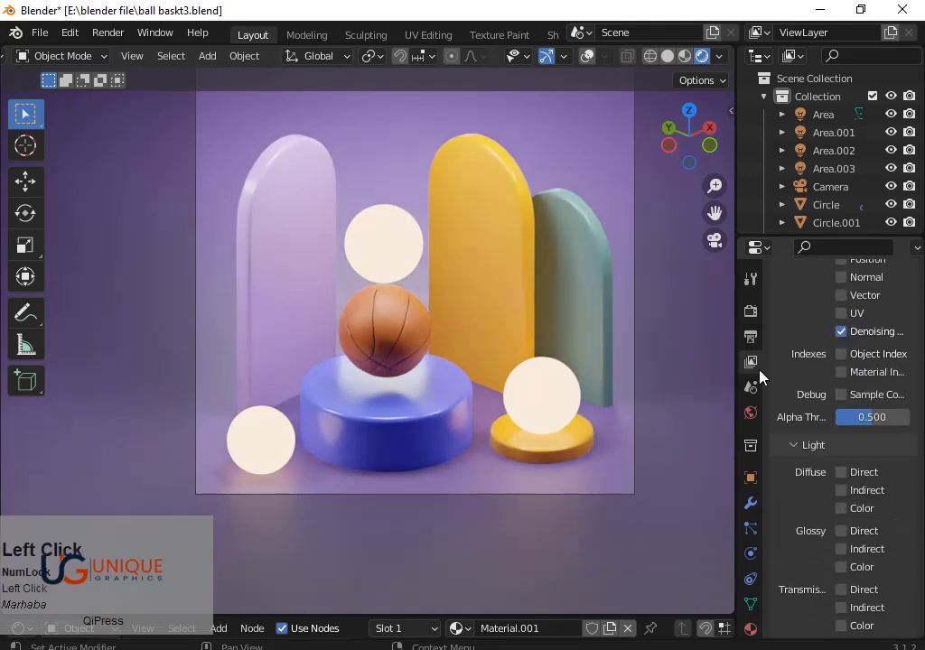
Set the output file format to JPEG.
left_click(750, 336)
left_click(868, 471)
left_click(578, 579)
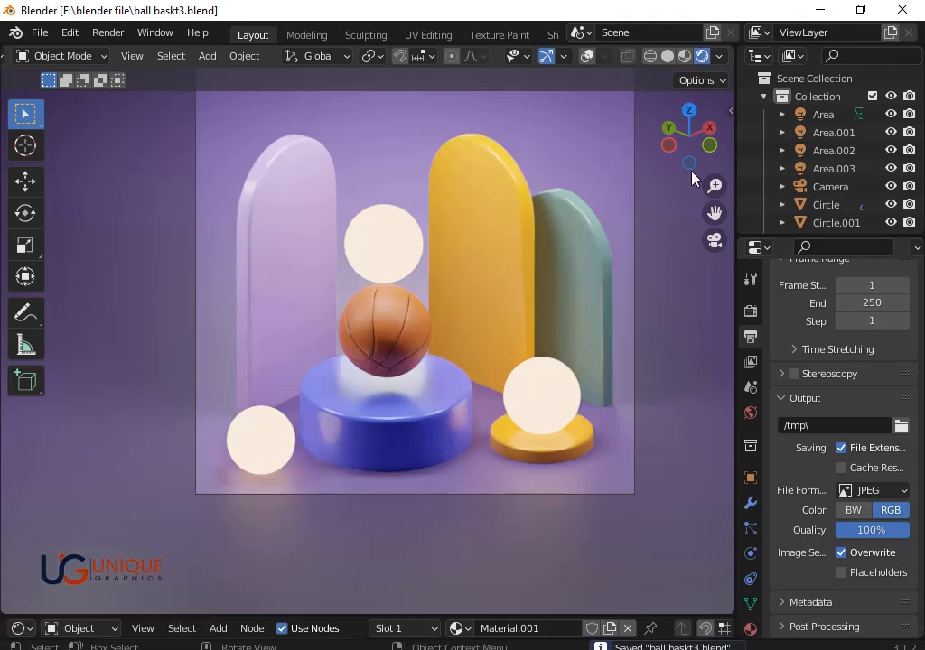
Restore the overlays, select all objects and lights except the camera, scale them down slightly along the Z axis, and return to rendered shading.
left_click(658, 60)
left_click(669, 55)
scroll(665, 122, "down", 3)
left_click_drag(665, 127, 600, 106)
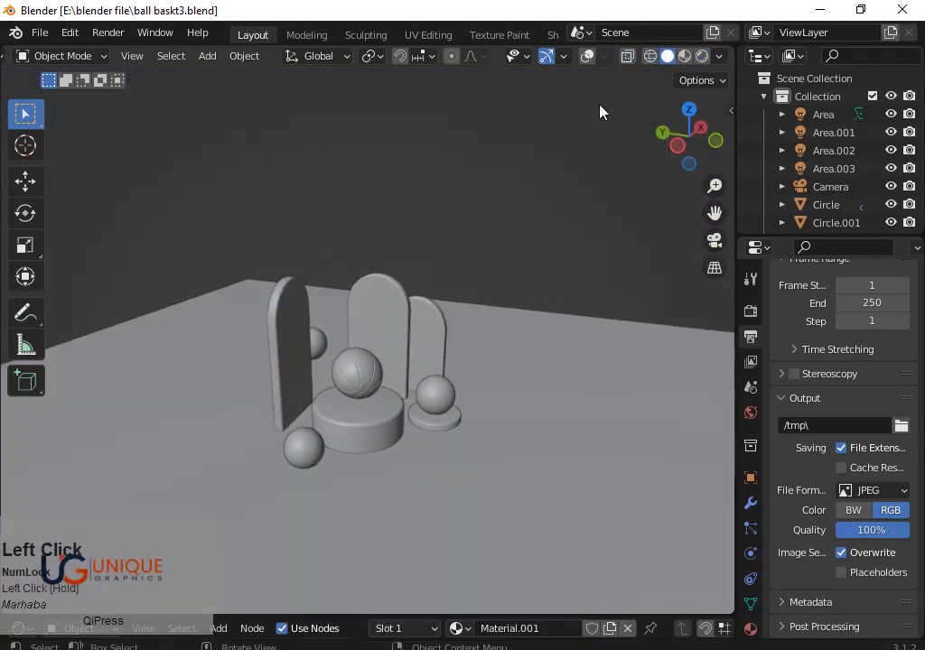
left_click(587, 57)
left_click(682, 142)
left_click_drag(132, 192, 506, 566)
key("KP_0")
scroll(560, 440, "up", 3)
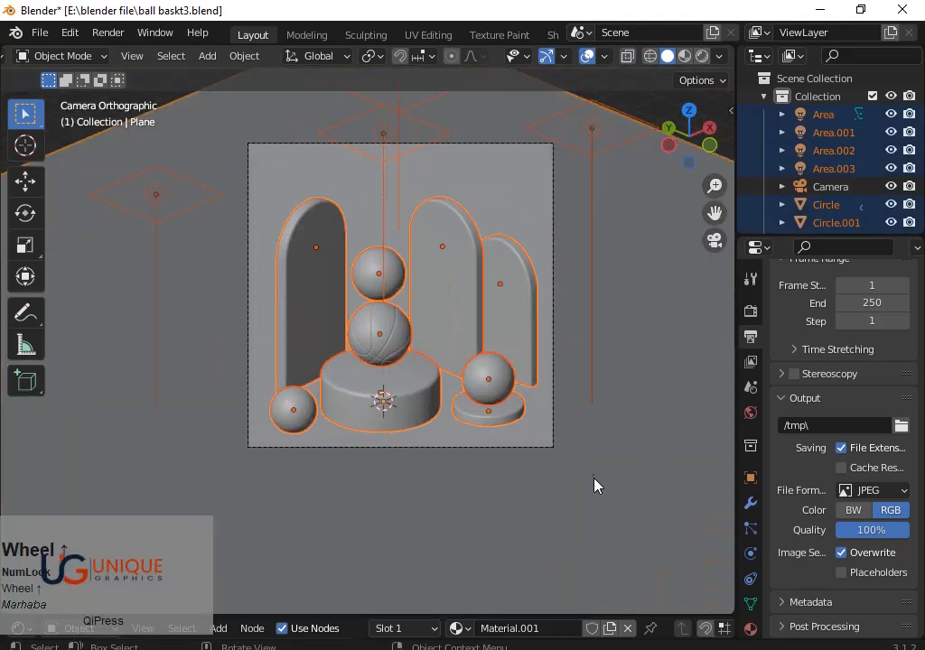
key("s")
key("z")
left_click(586, 469)
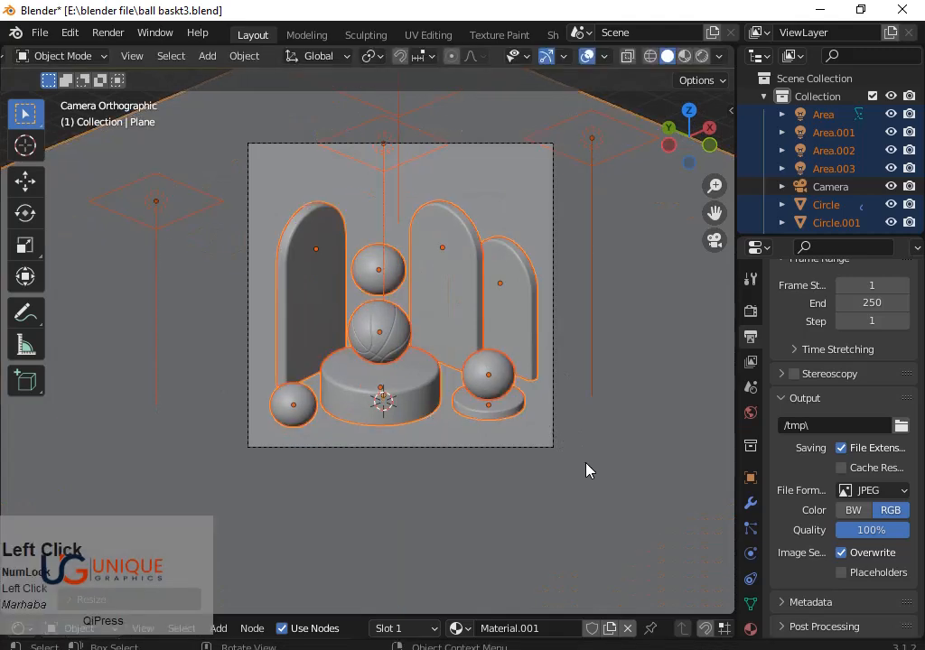
left_click(702, 56)
left_click(524, 203)
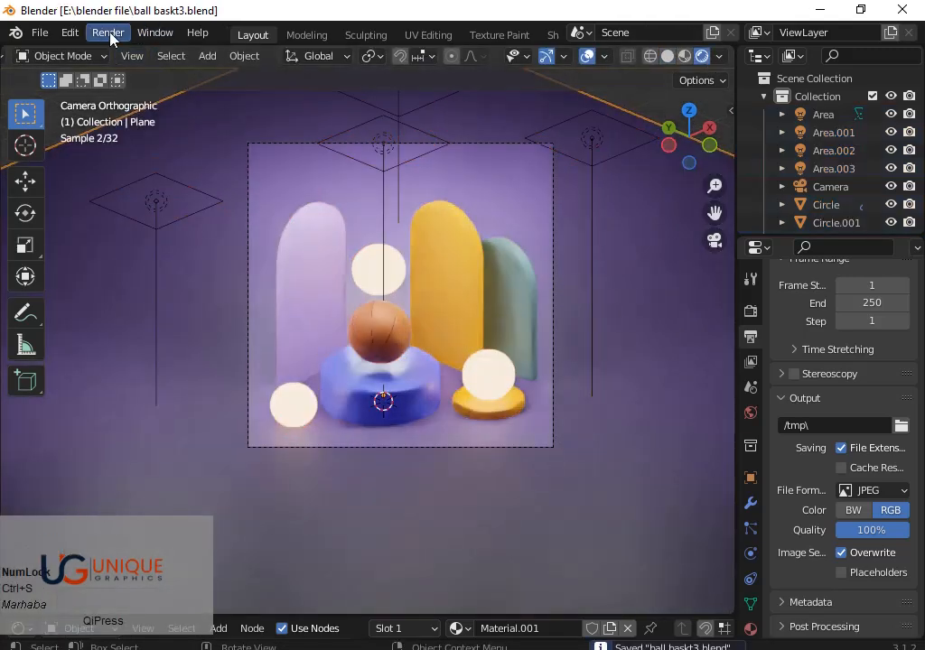
Check the render sampling settings and start rendering the image from the camera.
left_click(749, 310)
scroll(819, 440, "up", 7)
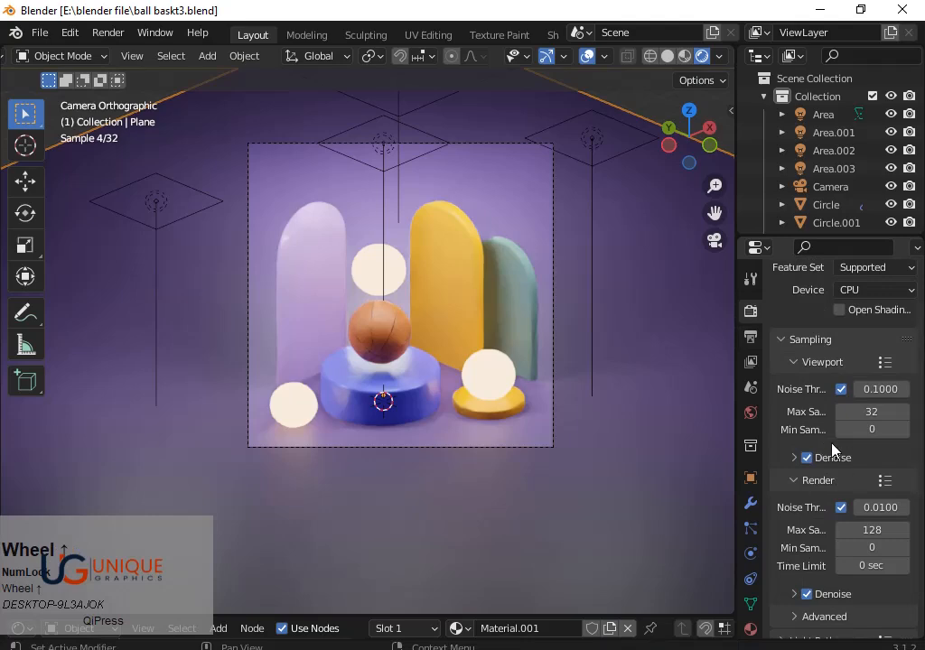
left_click(107, 33)
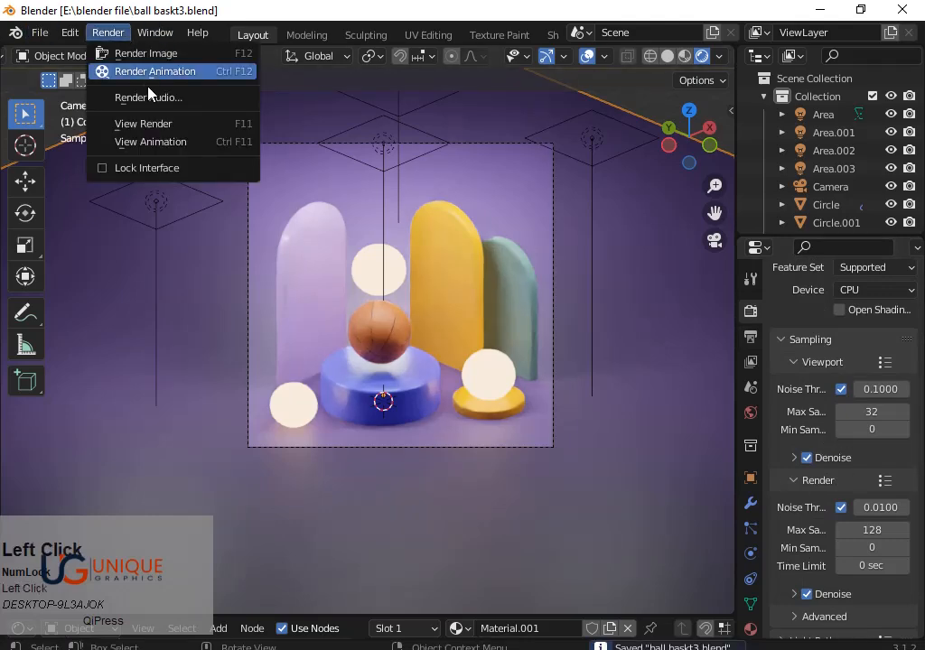